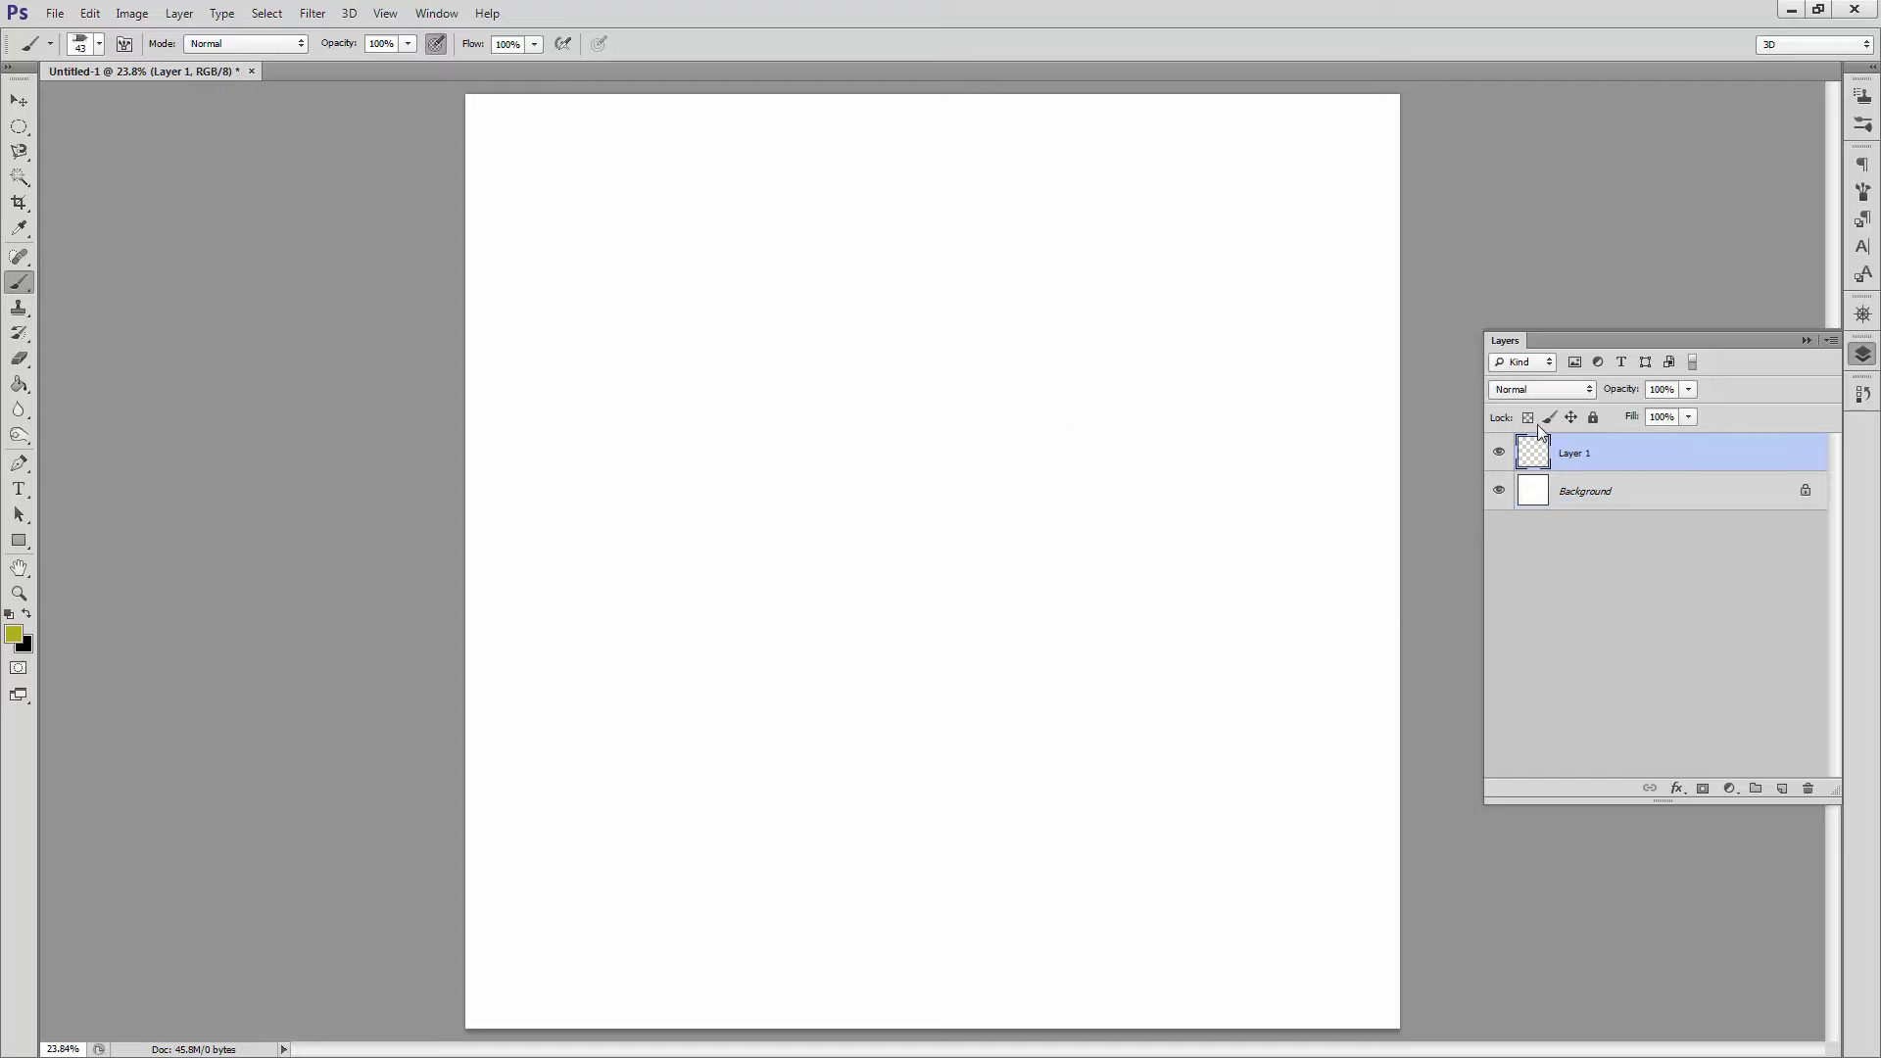
Step: Pick a dark green and paint rough mountain silhouettes and ridges across the canvas
{"action": "left_click", "coordinate": [13, 634]}
{"action": "left_click", "coordinate": [709, 533]}
{"action": "left_click_drag", "start_coordinate": [720, 519], "coordinate": [672, 638]}
{"action": "left_click_drag", "start_coordinate": [949, 576], "coordinate": [466, 746]}
{"action": "left_click_drag", "start_coordinate": [685, 729], "coordinate": [1127, 651]}
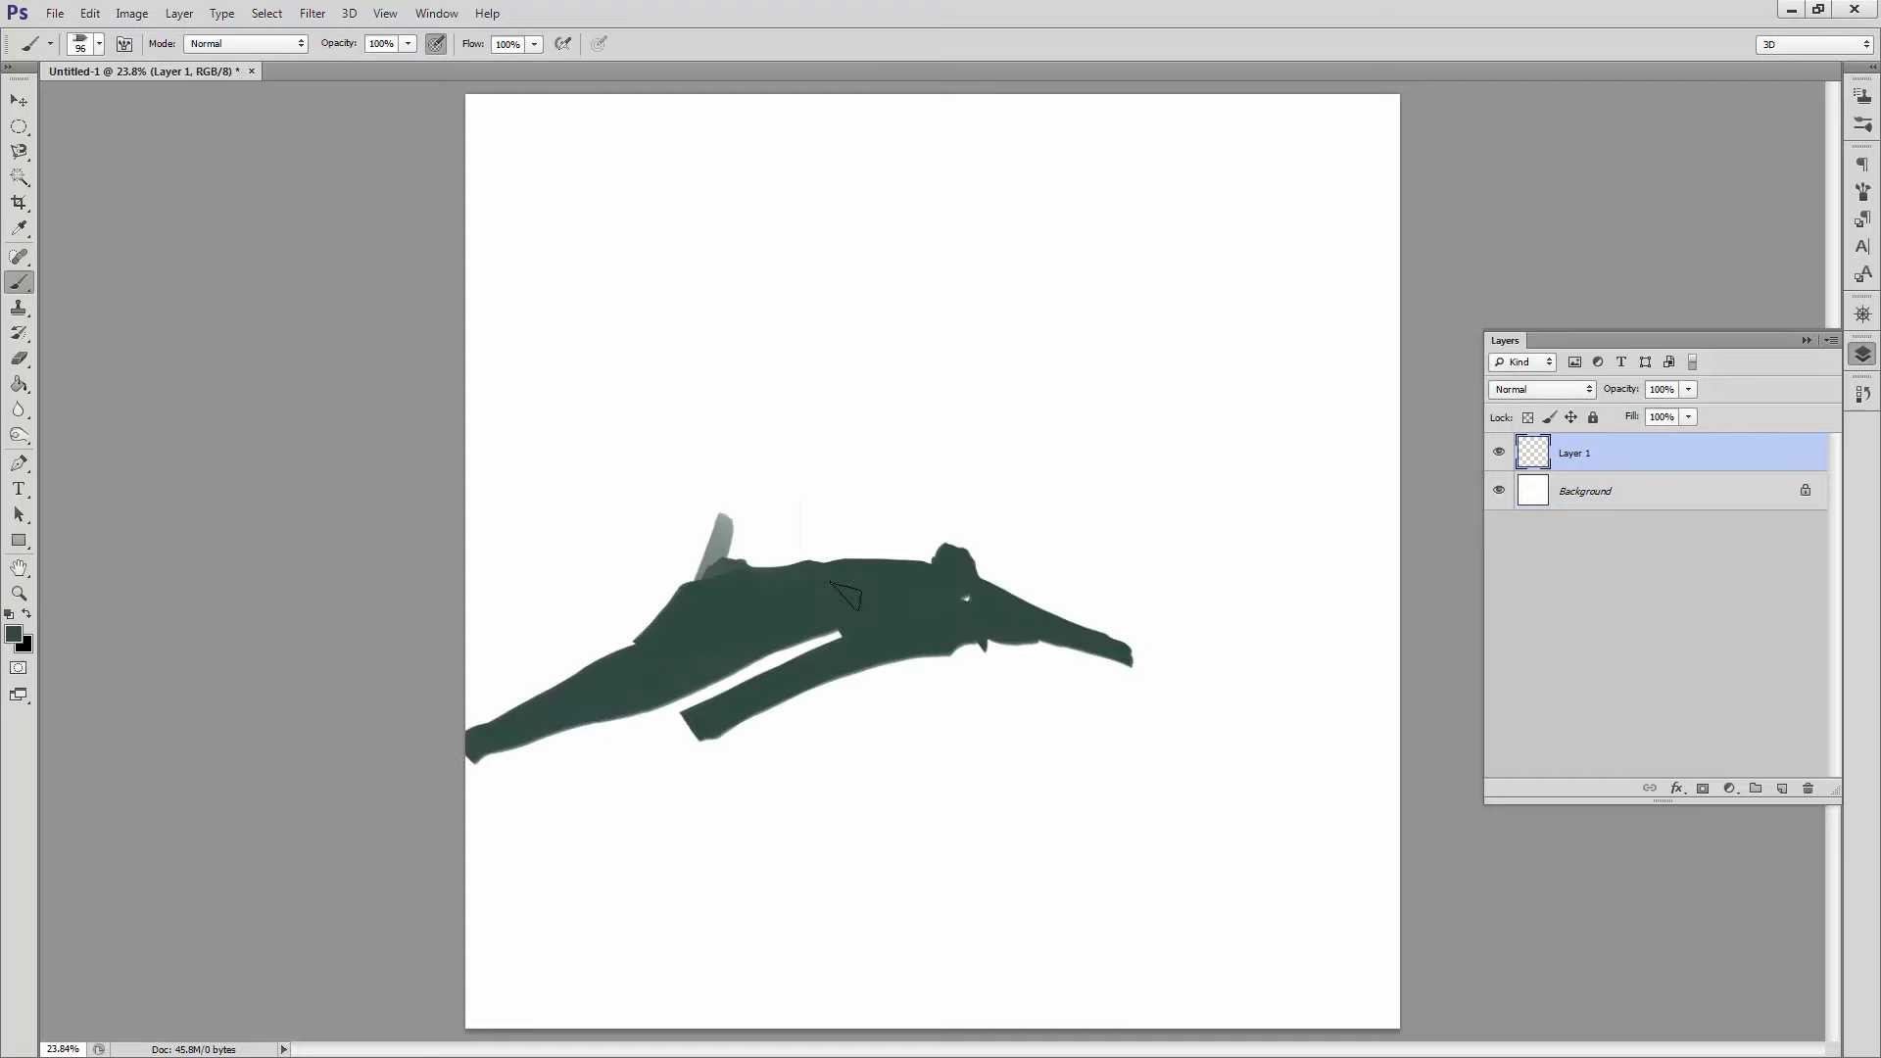
{"action": "left_click_drag", "start_coordinate": [966, 596], "coordinate": [1215, 666]}
{"action": "left_click_drag", "start_coordinate": [1195, 734], "coordinate": [1395, 563]}
{"action": "left_click_drag", "start_coordinate": [471, 700], "coordinate": [593, 648]}
Step: Add a lighter grey-green band above the mountains and fill the white lower canvas with dark green
{"action": "mouse_move", "coordinate": [715, 592]}
{"action": "left_mouse_down"}
{"action": "mouse_move", "coordinate": [483, 660]}
{"action": "mouse_move", "coordinate": [995, 558]}
{"action": "mouse_move", "coordinate": [1078, 474]}
{"action": "mouse_move", "coordinate": [1402, 550]}
{"action": "mouse_move", "coordinate": [1126, 656]}
{"action": "left_mouse_up"}
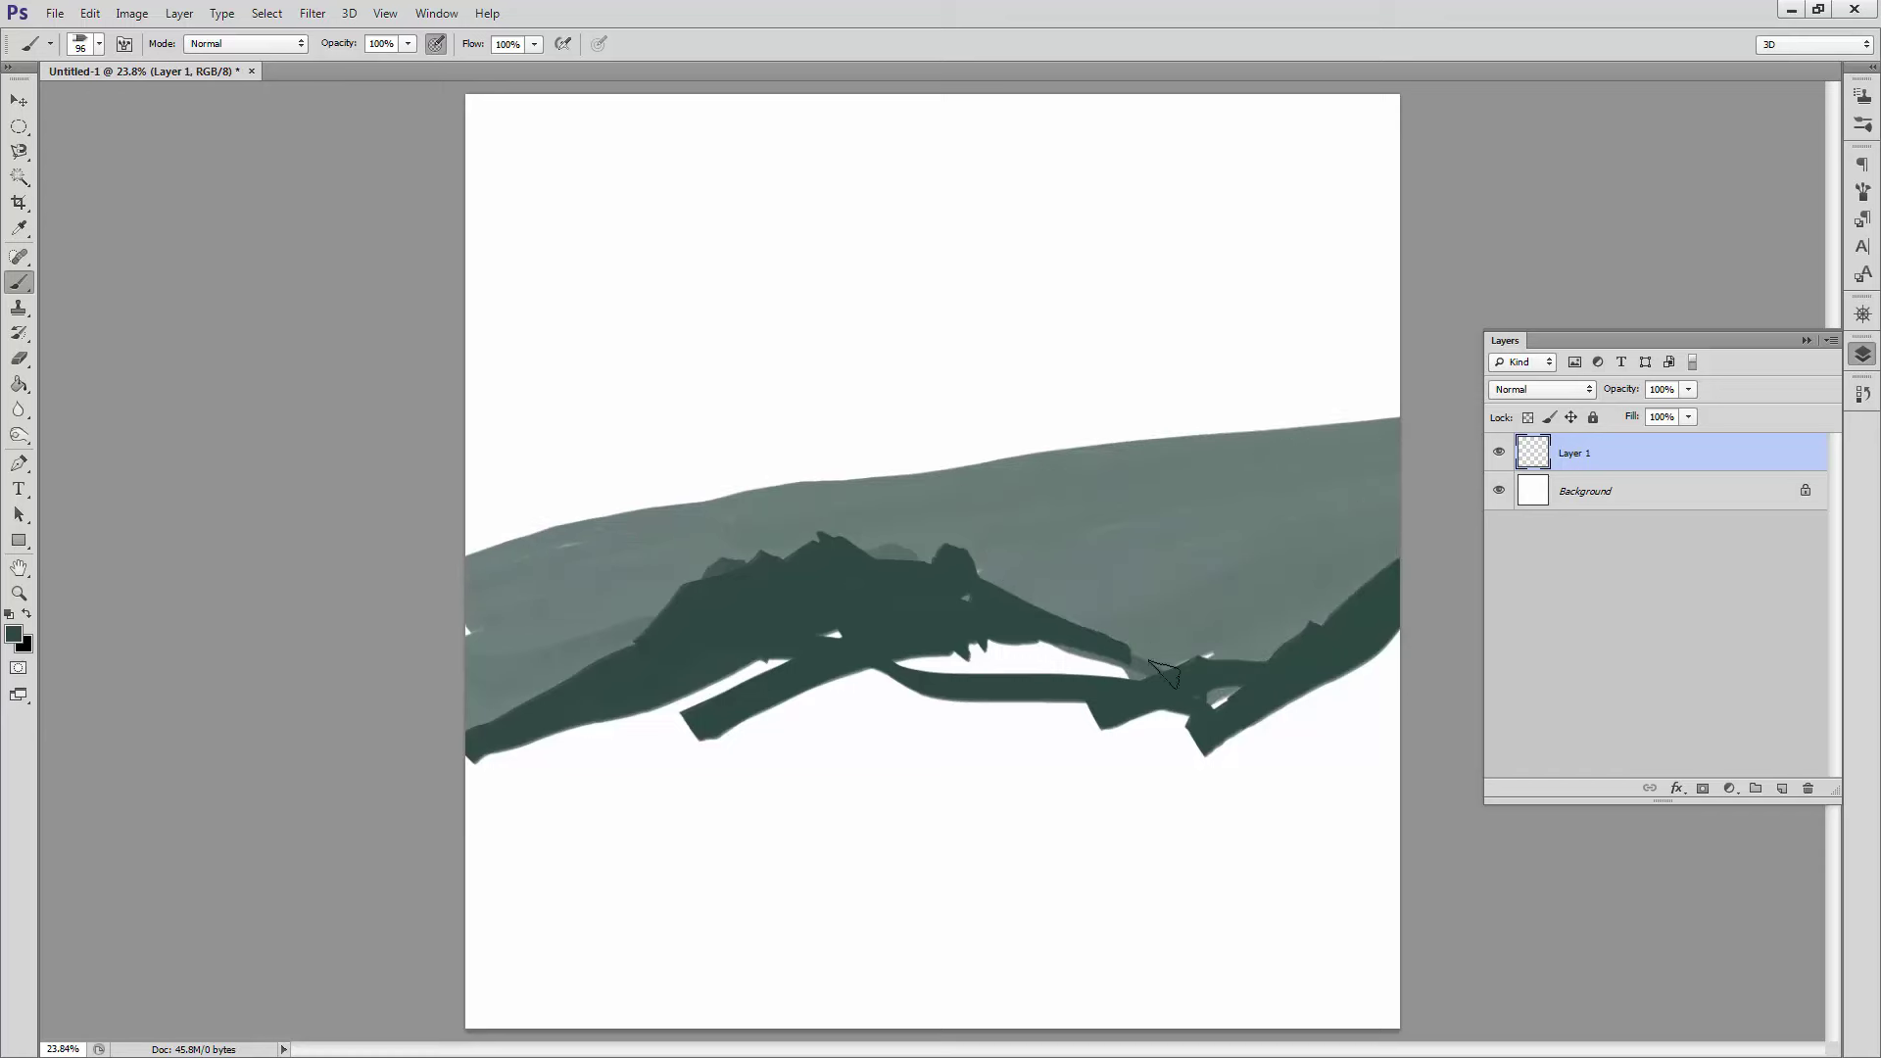
{"action": "mouse_move", "coordinate": [843, 675]}
{"action": "left_mouse_down"}
{"action": "mouse_move", "coordinate": [637, 813]}
{"action": "mouse_move", "coordinate": [490, 960]}
{"action": "left_mouse_up"}
{"action": "left_click_drag", "start_coordinate": [735, 744], "coordinate": [1391, 755]}
{"action": "mouse_move", "coordinate": [828, 686]}
{"action": "left_mouse_down"}
{"action": "mouse_move", "coordinate": [618, 996]}
{"action": "mouse_move", "coordinate": [1214, 911]}
{"action": "mouse_move", "coordinate": [839, 764]}
{"action": "mouse_move", "coordinate": [1402, 869]}
{"action": "mouse_move", "coordinate": [1369, 798]}
{"action": "mouse_move", "coordinate": [1427, 621]}
{"action": "mouse_move", "coordinate": [1274, 773]}
{"action": "left_mouse_up"}
{"action": "left_click_drag", "start_coordinate": [630, 680], "coordinate": [707, 646]}
Step: Choose a light orange and paint the sky across the upper canvas
{"action": "left_click", "coordinate": [14, 634]}
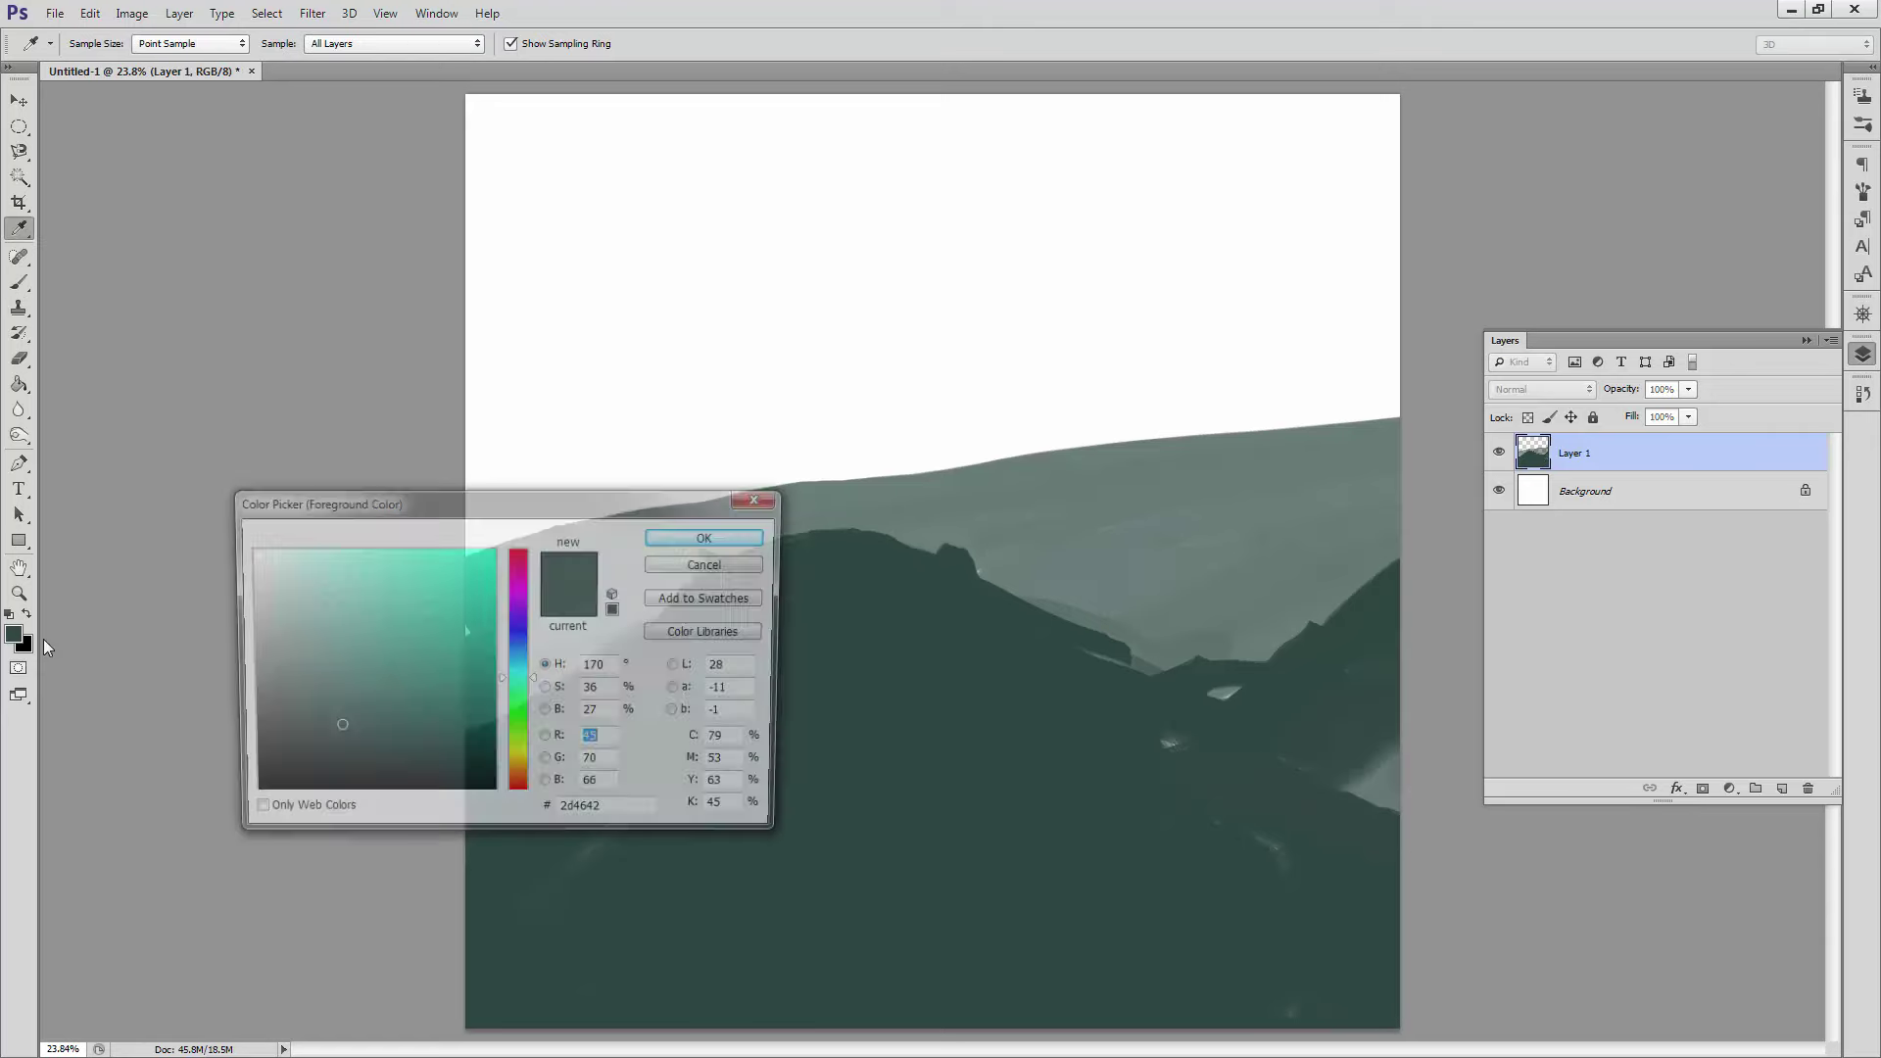
{"action": "left_click", "coordinate": [520, 769]}
{"action": "left_click", "coordinate": [470, 563]}
{"action": "left_click", "coordinate": [722, 534]}
{"action": "mouse_move", "coordinate": [471, 118]}
{"action": "left_mouse_down"}
{"action": "mouse_move", "coordinate": [1218, 84]}
{"action": "mouse_move", "coordinate": [1371, 205]}
{"action": "left_mouse_up"}
{"action": "mouse_move", "coordinate": [1112, 231]}
{"action": "left_mouse_down"}
{"action": "mouse_move", "coordinate": [747, 218]}
{"action": "mouse_move", "coordinate": [1333, 147]}
{"action": "mouse_move", "coordinate": [470, 252]}
{"action": "mouse_move", "coordinate": [1395, 177]}
{"action": "mouse_move", "coordinate": [474, 420]}
{"action": "mouse_move", "coordinate": [1448, 315]}
{"action": "mouse_move", "coordinate": [545, 496]}
{"action": "mouse_move", "coordinate": [1126, 468]}
{"action": "left_mouse_up"}
Step: Repaint the horizon in grey-green and cover the remaining white streaks in the sky
{"action": "right_click", "coordinate": [1126, 468]}
{"action": "left_click_drag", "start_coordinate": [1367, 417], "coordinate": [529, 539]}
{"action": "right_click", "coordinate": [832, 548]}
{"action": "left_click_drag", "start_coordinate": [833, 548], "coordinate": [818, 549]}
{"action": "left_click_drag", "start_coordinate": [470, 510], "coordinate": [888, 479]}
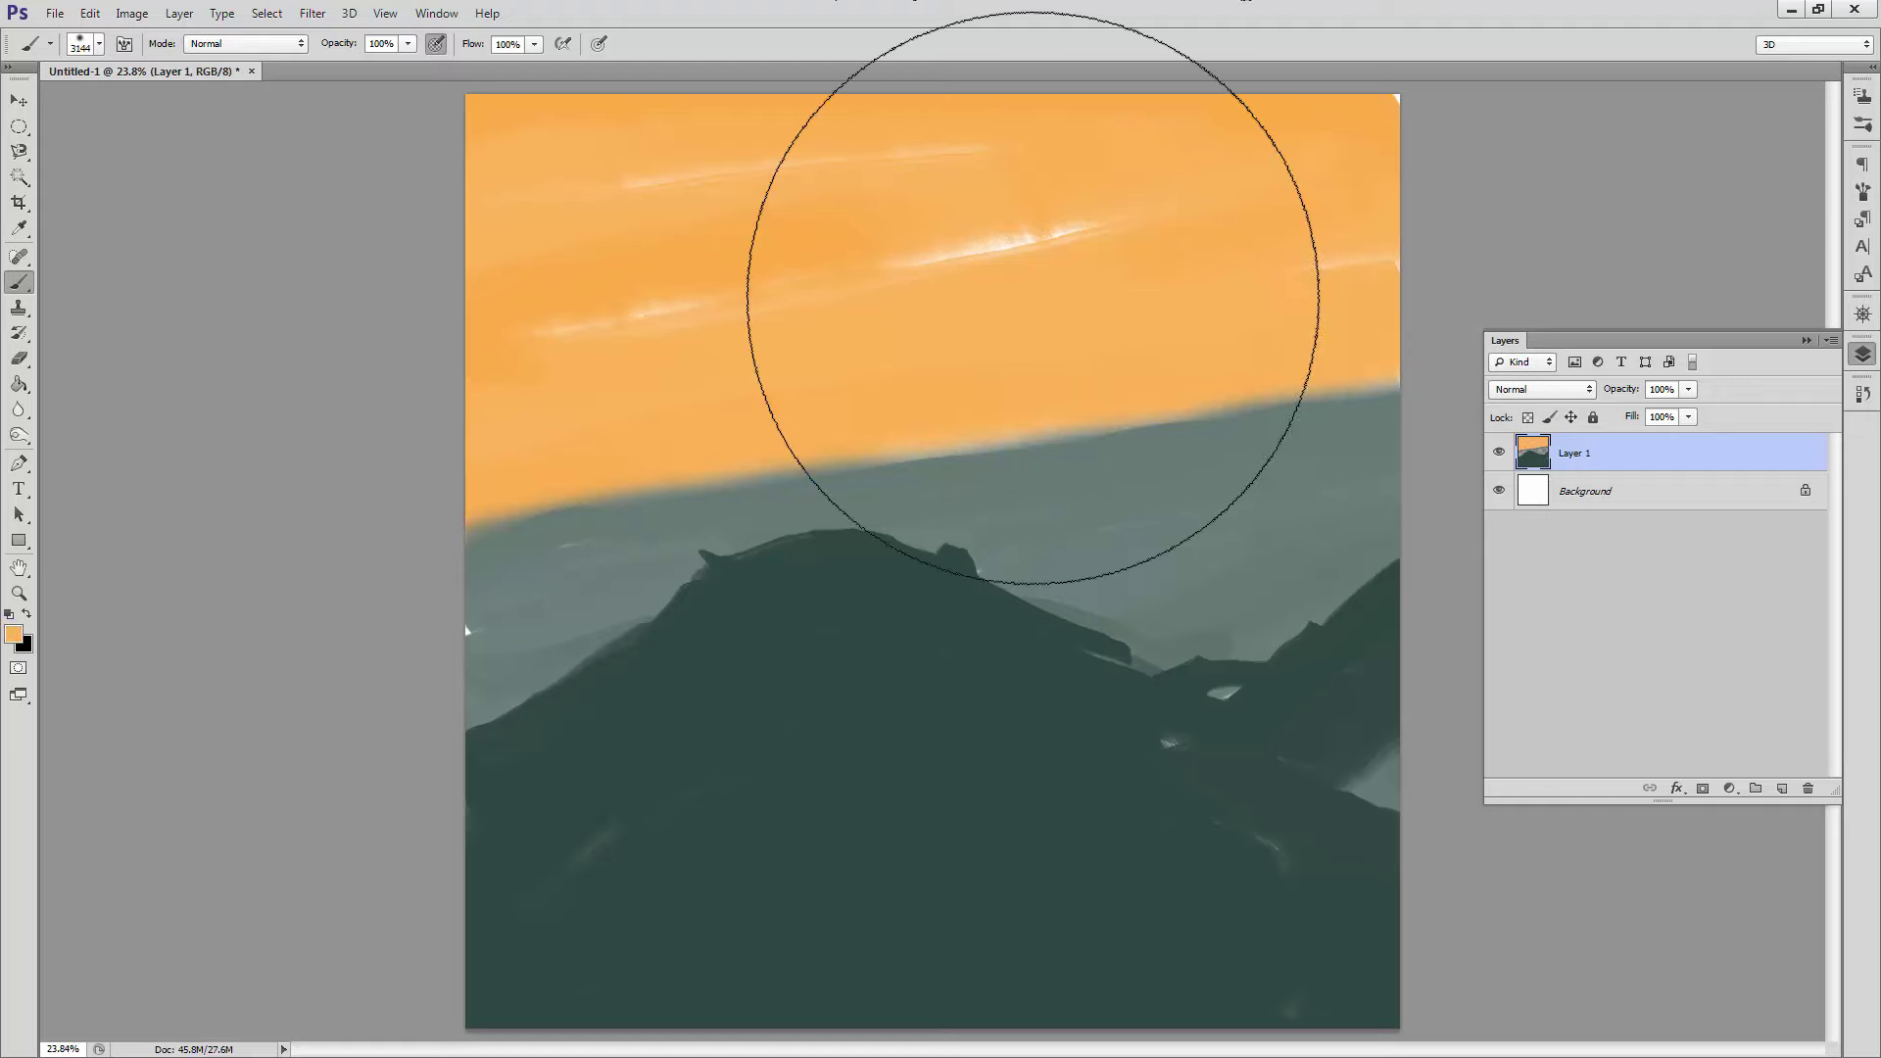
{"action": "left_click_drag", "start_coordinate": [1098, 240], "coordinate": [882, 259]}
{"action": "left_click_drag", "start_coordinate": [627, 171], "coordinate": [852, 182]}
Step: Smooth the horizon and ridge into a rounded hill, darkening the right hills in dark green
{"action": "left_click_drag", "start_coordinate": [862, 461], "coordinate": [1179, 432]}
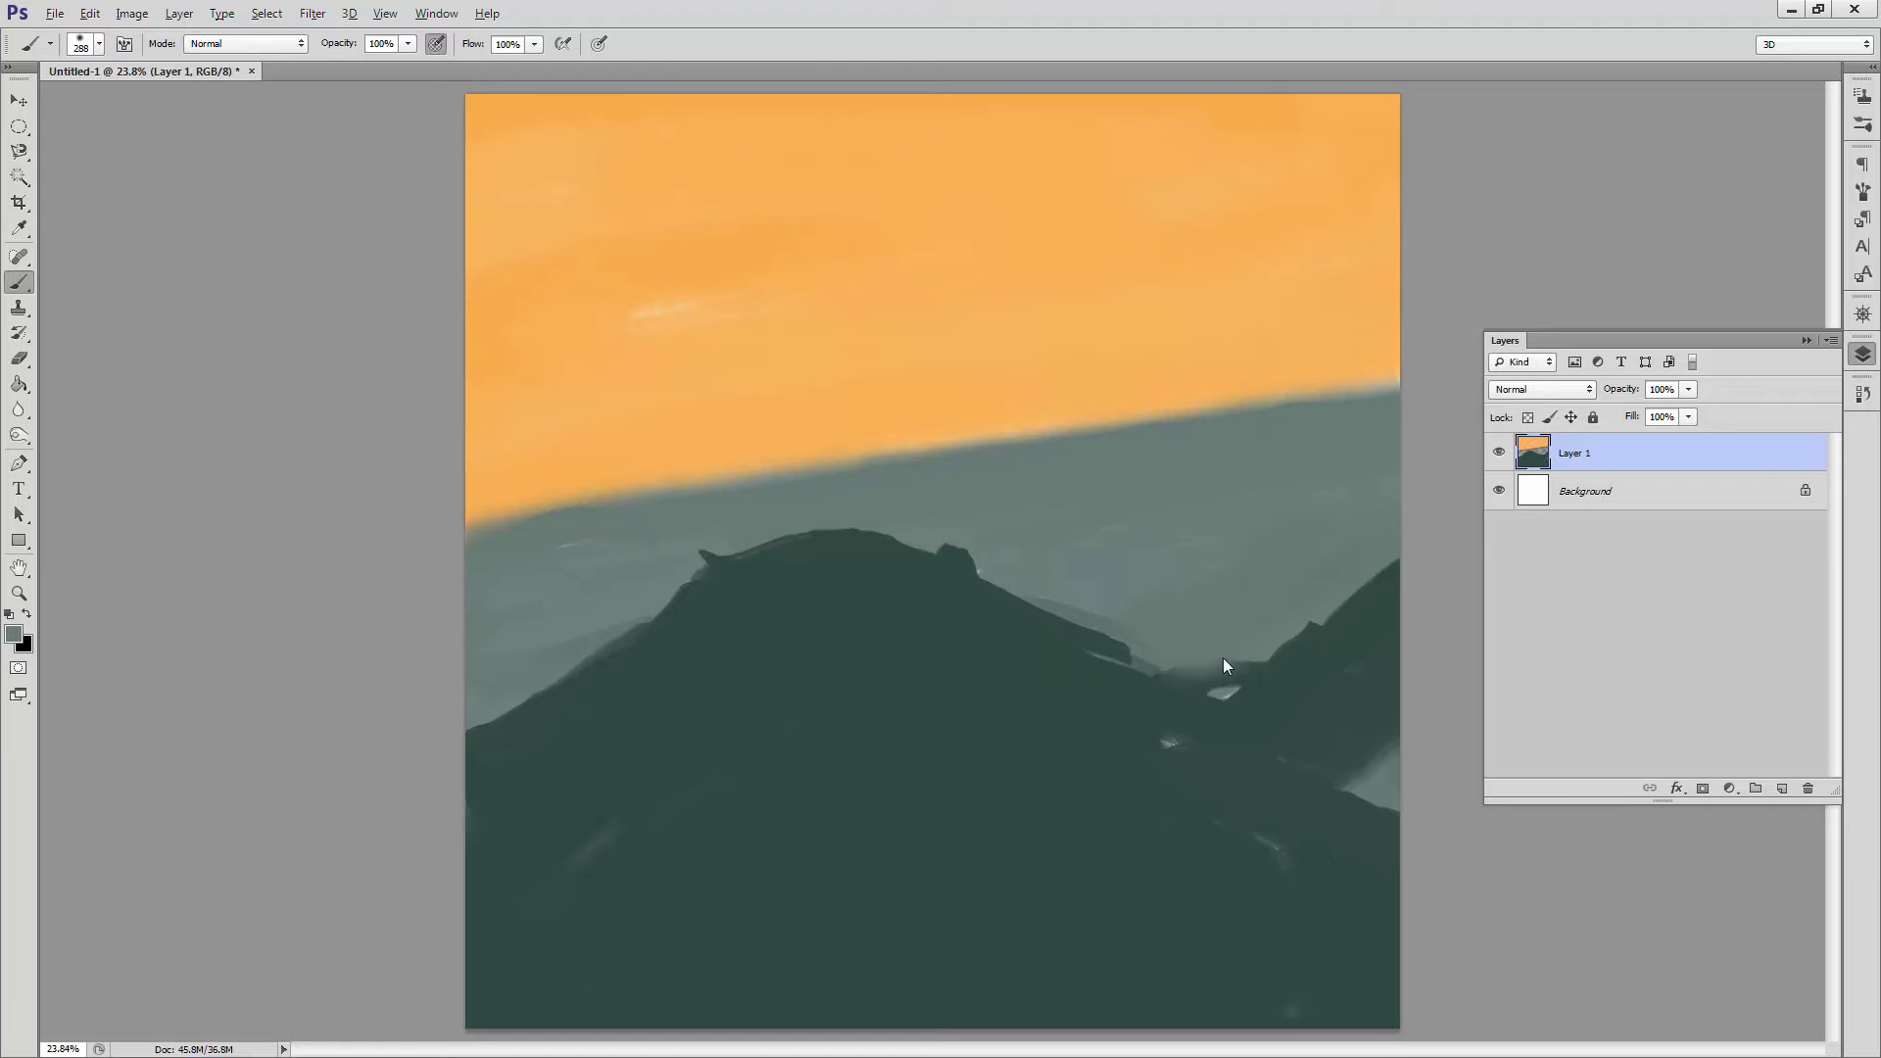
{"action": "left_click_drag", "start_coordinate": [1223, 666], "coordinate": [470, 705]}
{"action": "left_click", "coordinate": [1274, 745], "text": "alt"}
{"action": "left_click_drag", "start_coordinate": [1391, 568], "coordinate": [1156, 686]}
Step: With a large bristle brush, paint orange light over the mountain's face
{"action": "right_click", "coordinate": [955, 614]}
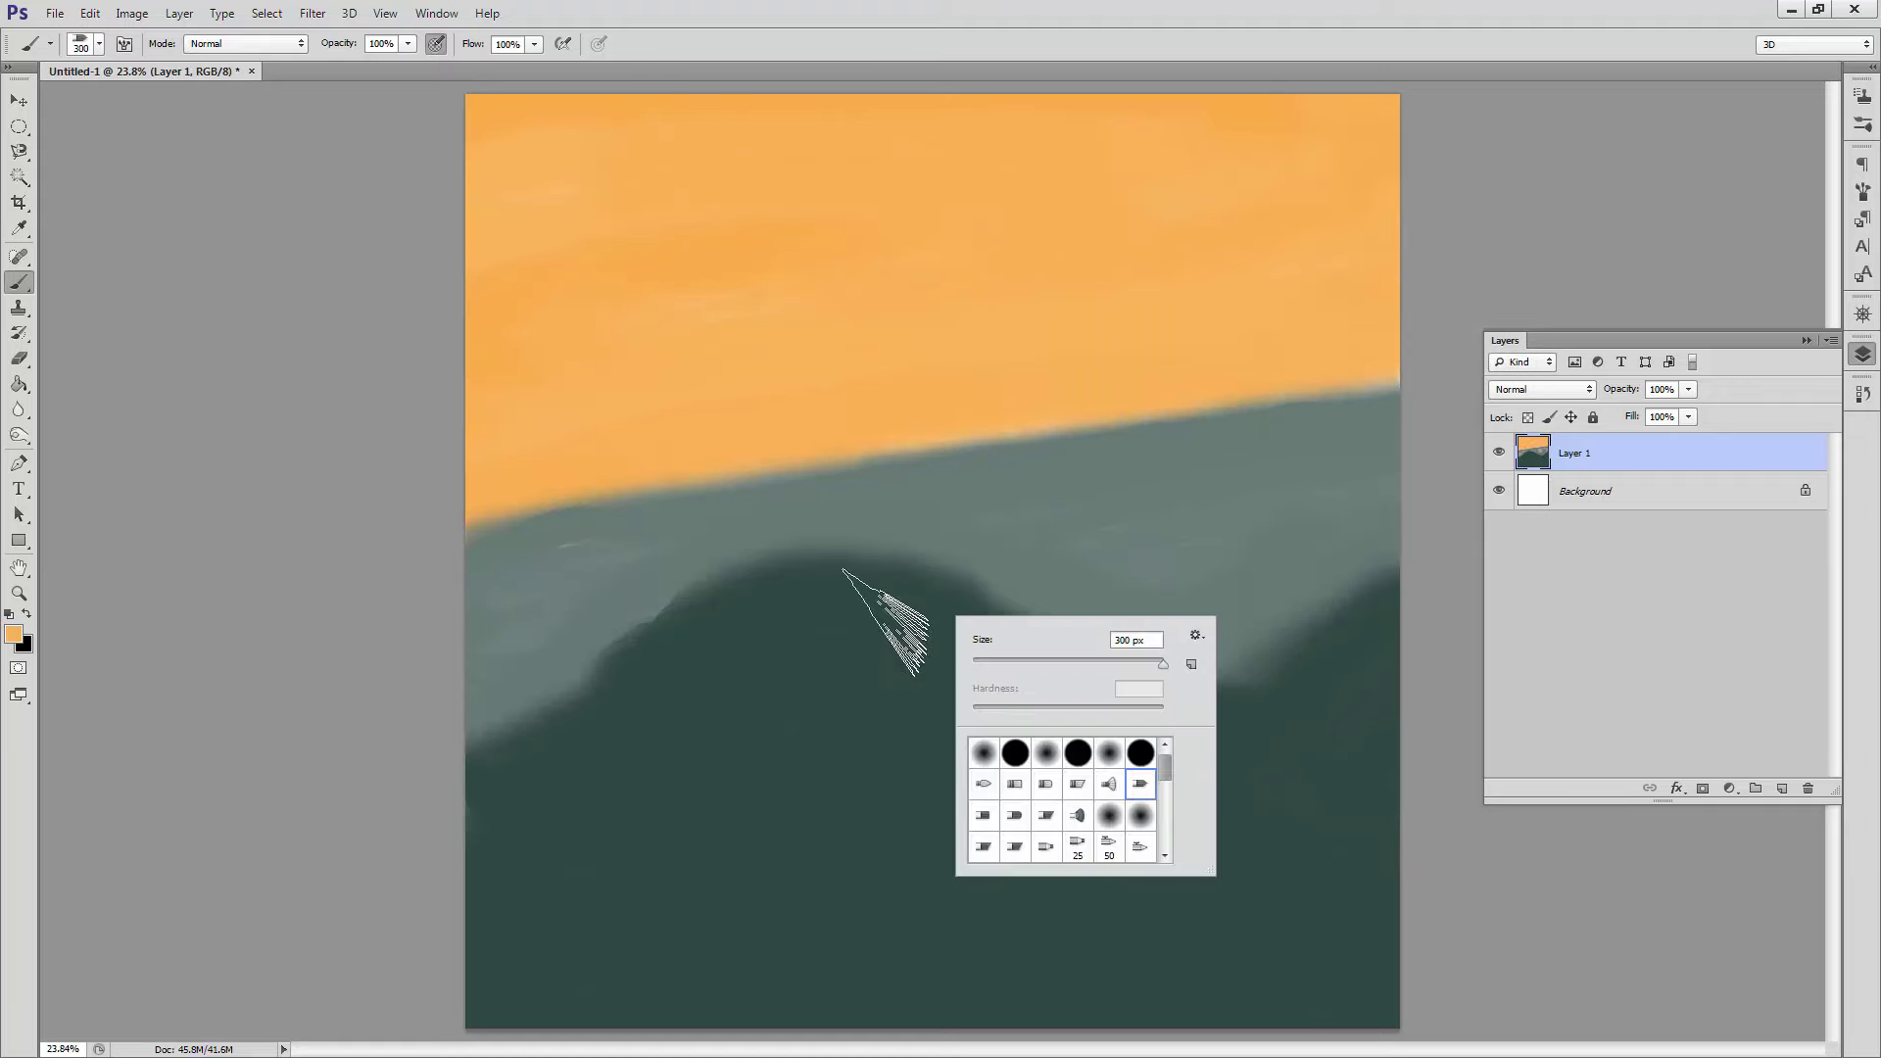
{"action": "left_click", "coordinate": [1024, 804]}
{"action": "left_click_drag", "start_coordinate": [843, 558], "coordinate": [979, 686]}
{"action": "left_click_drag", "start_coordinate": [832, 637], "coordinate": [1215, 764]}
{"action": "left_click_drag", "start_coordinate": [979, 685], "coordinate": [1225, 774]}
{"action": "mouse_move", "coordinate": [882, 676]}
{"action": "left_mouse_down"}
{"action": "mouse_move", "coordinate": [1071, 839]}
{"action": "mouse_move", "coordinate": [944, 755]}
{"action": "mouse_move", "coordinate": [1218, 798]}
{"action": "left_mouse_up"}
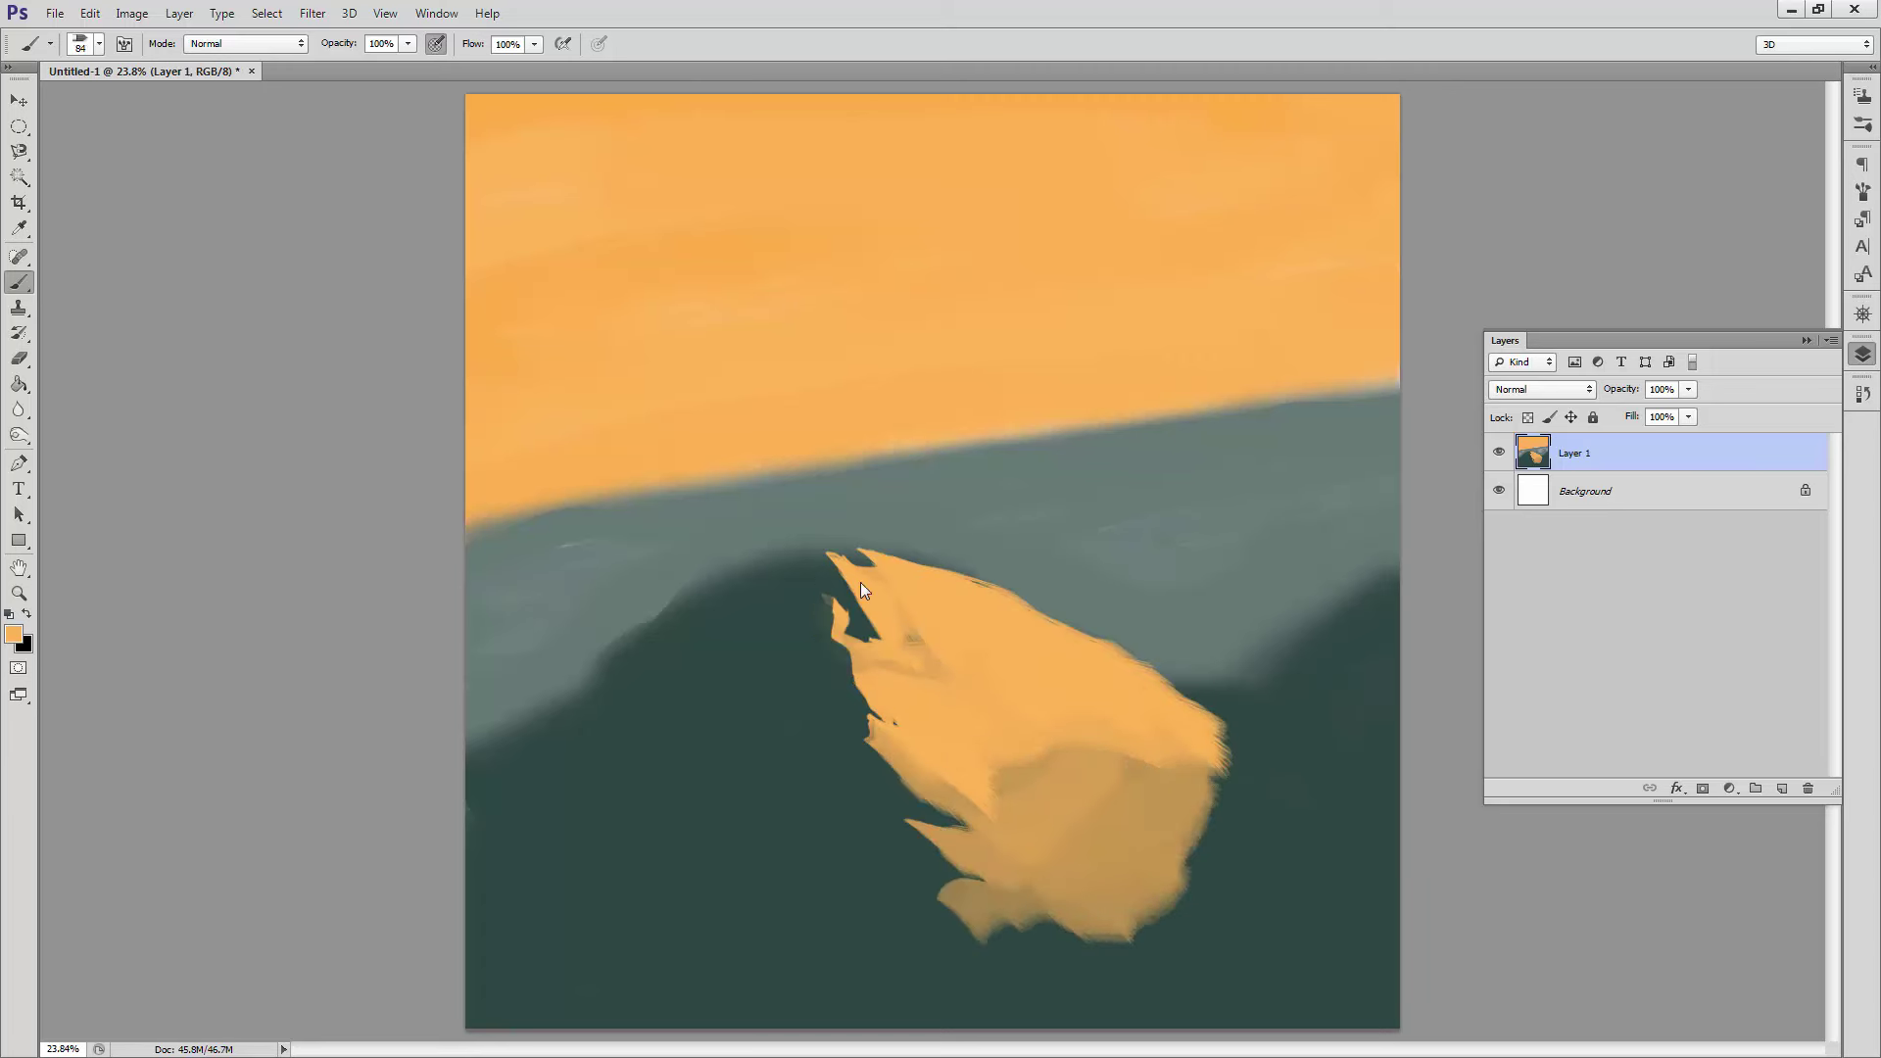
Step: Extend the orange lit face right and down, refining its edges with dark green strokes
{"action": "right_click", "coordinate": [1102, 745]}
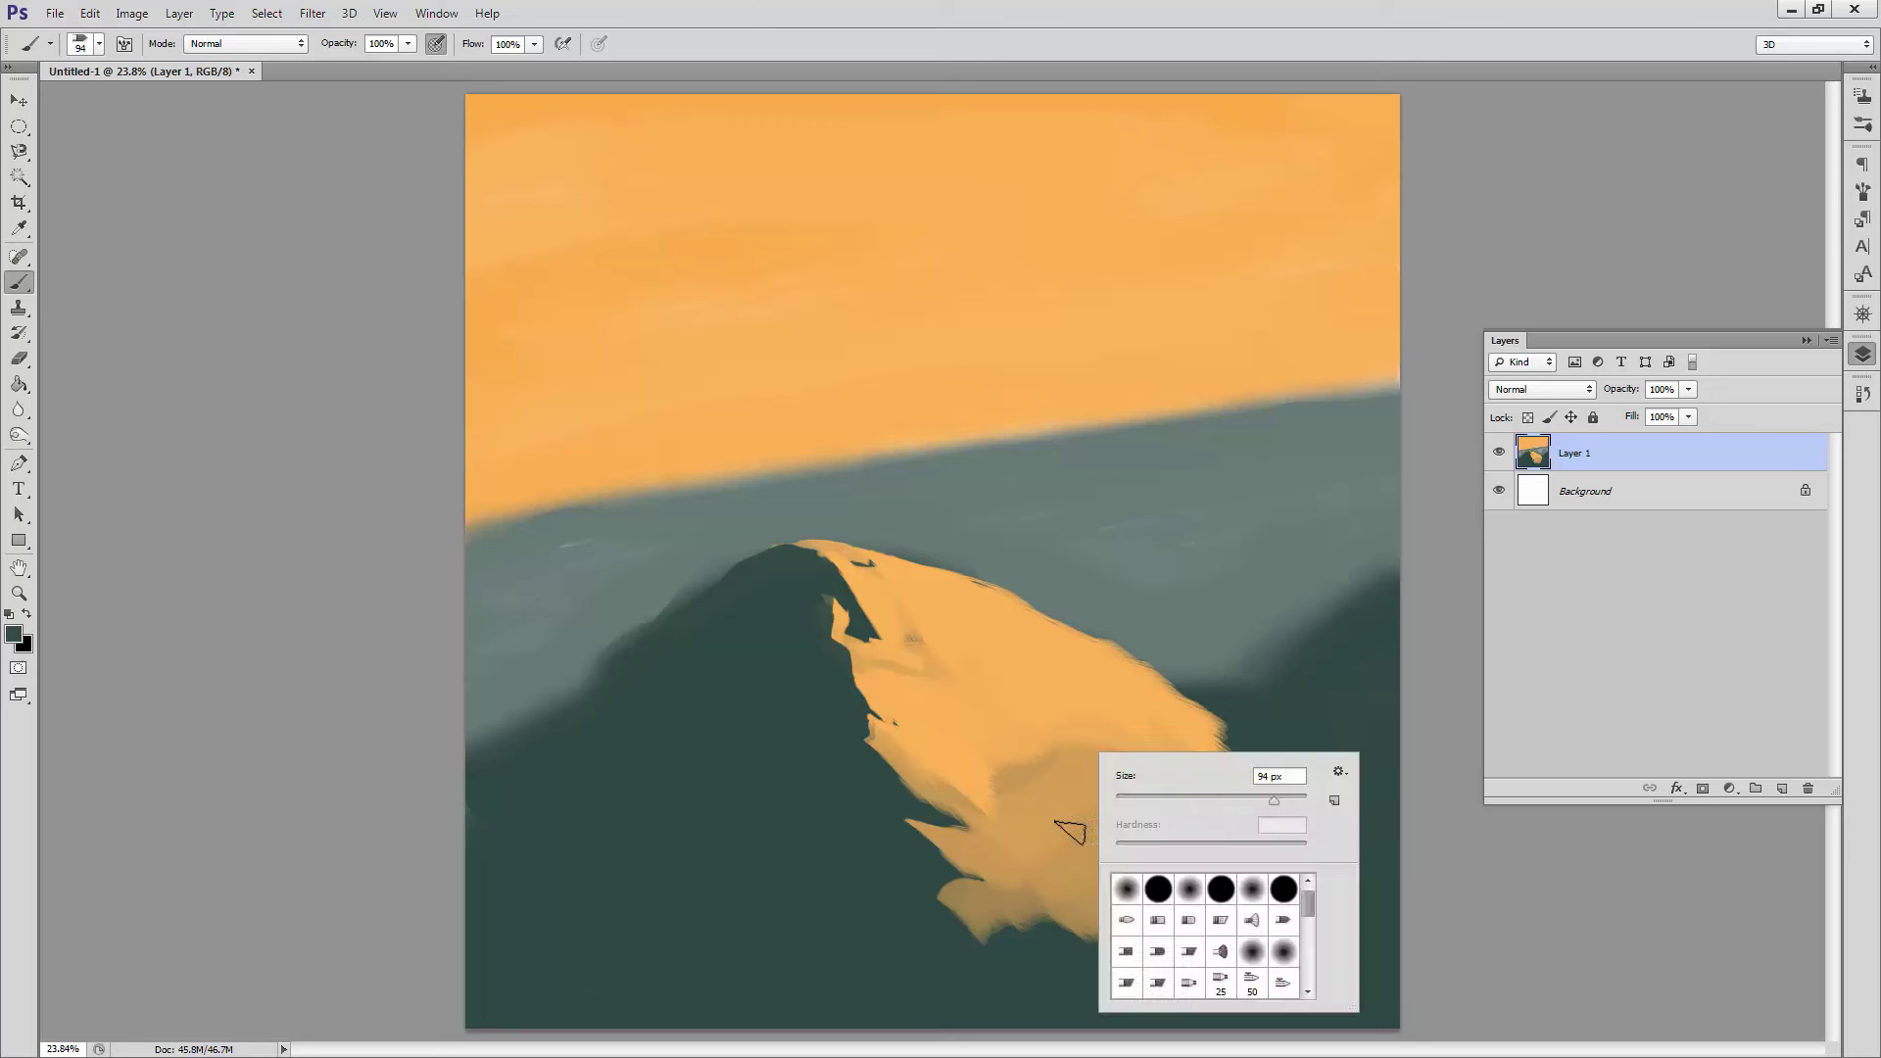
{"action": "left_click", "coordinate": [980, 686], "text": "alt"}
{"action": "left_click_drag", "start_coordinate": [1078, 843], "coordinate": [940, 911]}
{"action": "left_click_drag", "start_coordinate": [1176, 774], "coordinate": [1263, 803]}
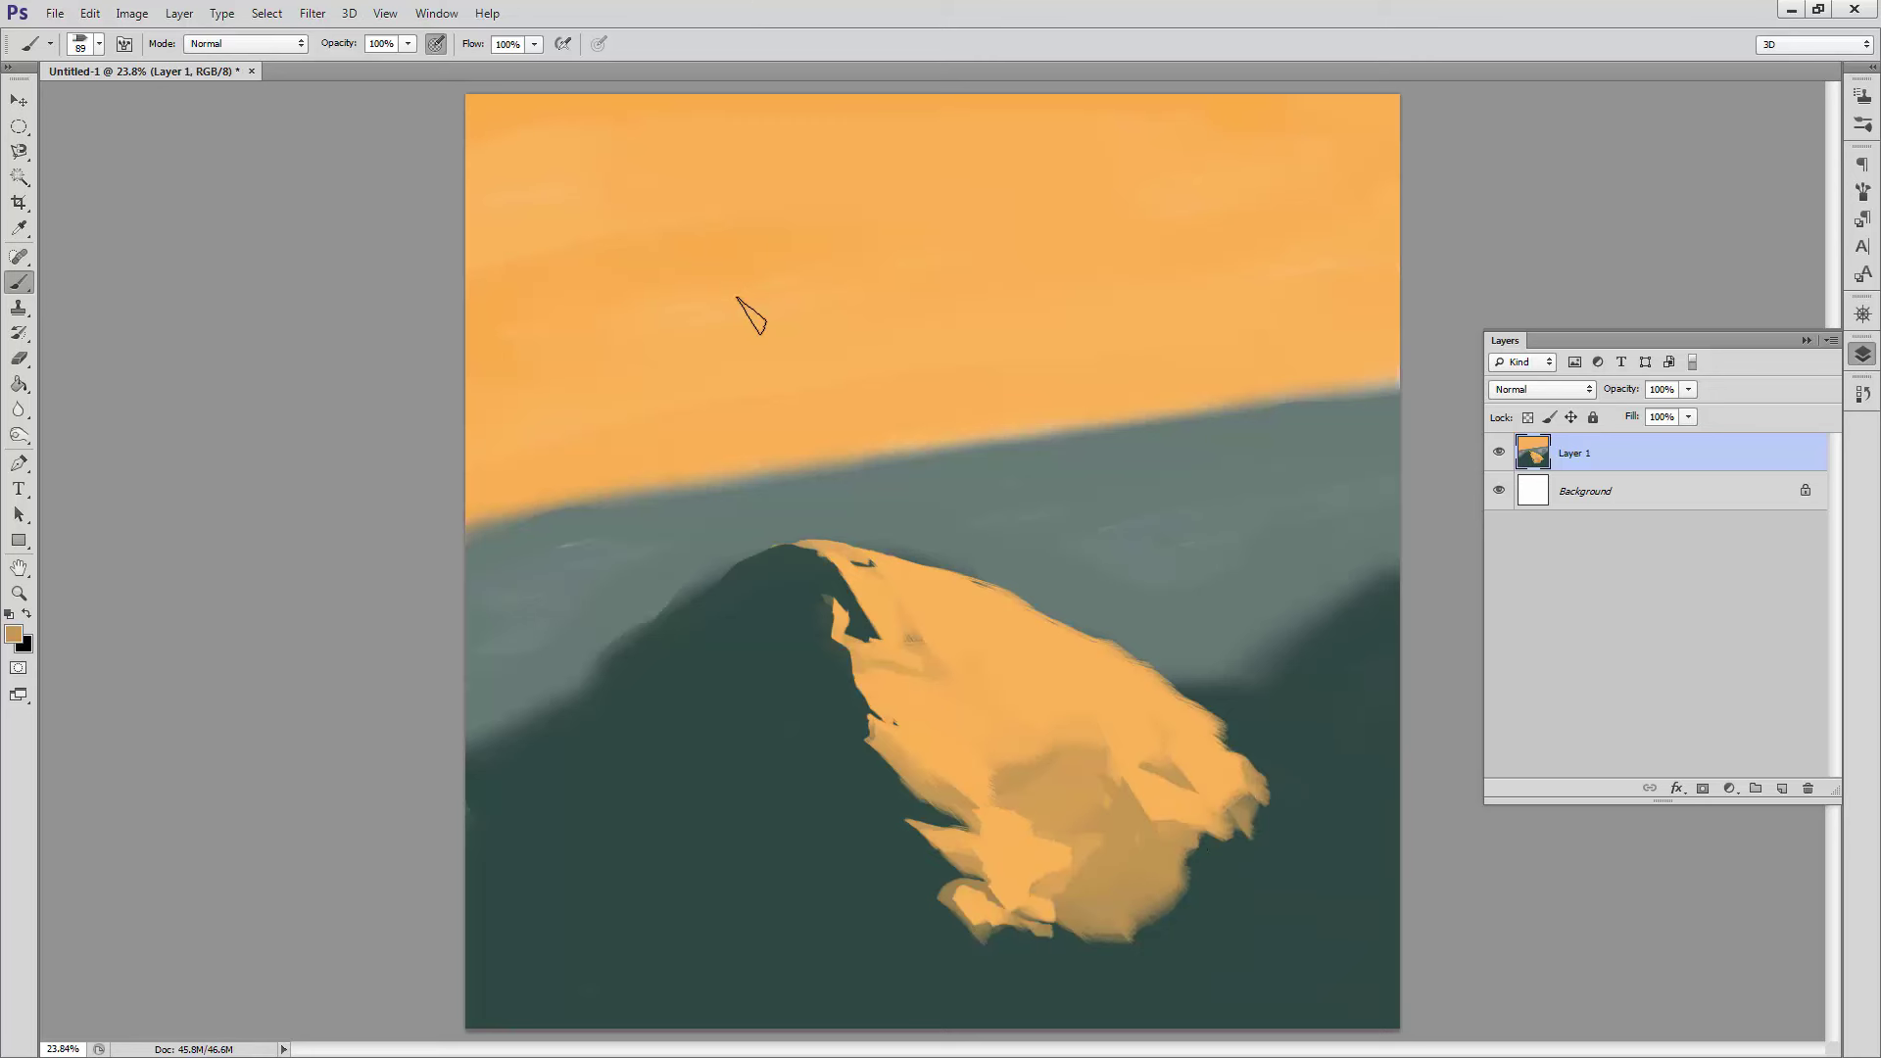
{"action": "left_click_drag", "start_coordinate": [1257, 670], "coordinate": [1396, 568]}
{"action": "left_click", "coordinate": [1209, 720], "text": "alt"}
{"action": "left_click_drag", "start_coordinate": [1215, 720], "coordinate": [1257, 726]}
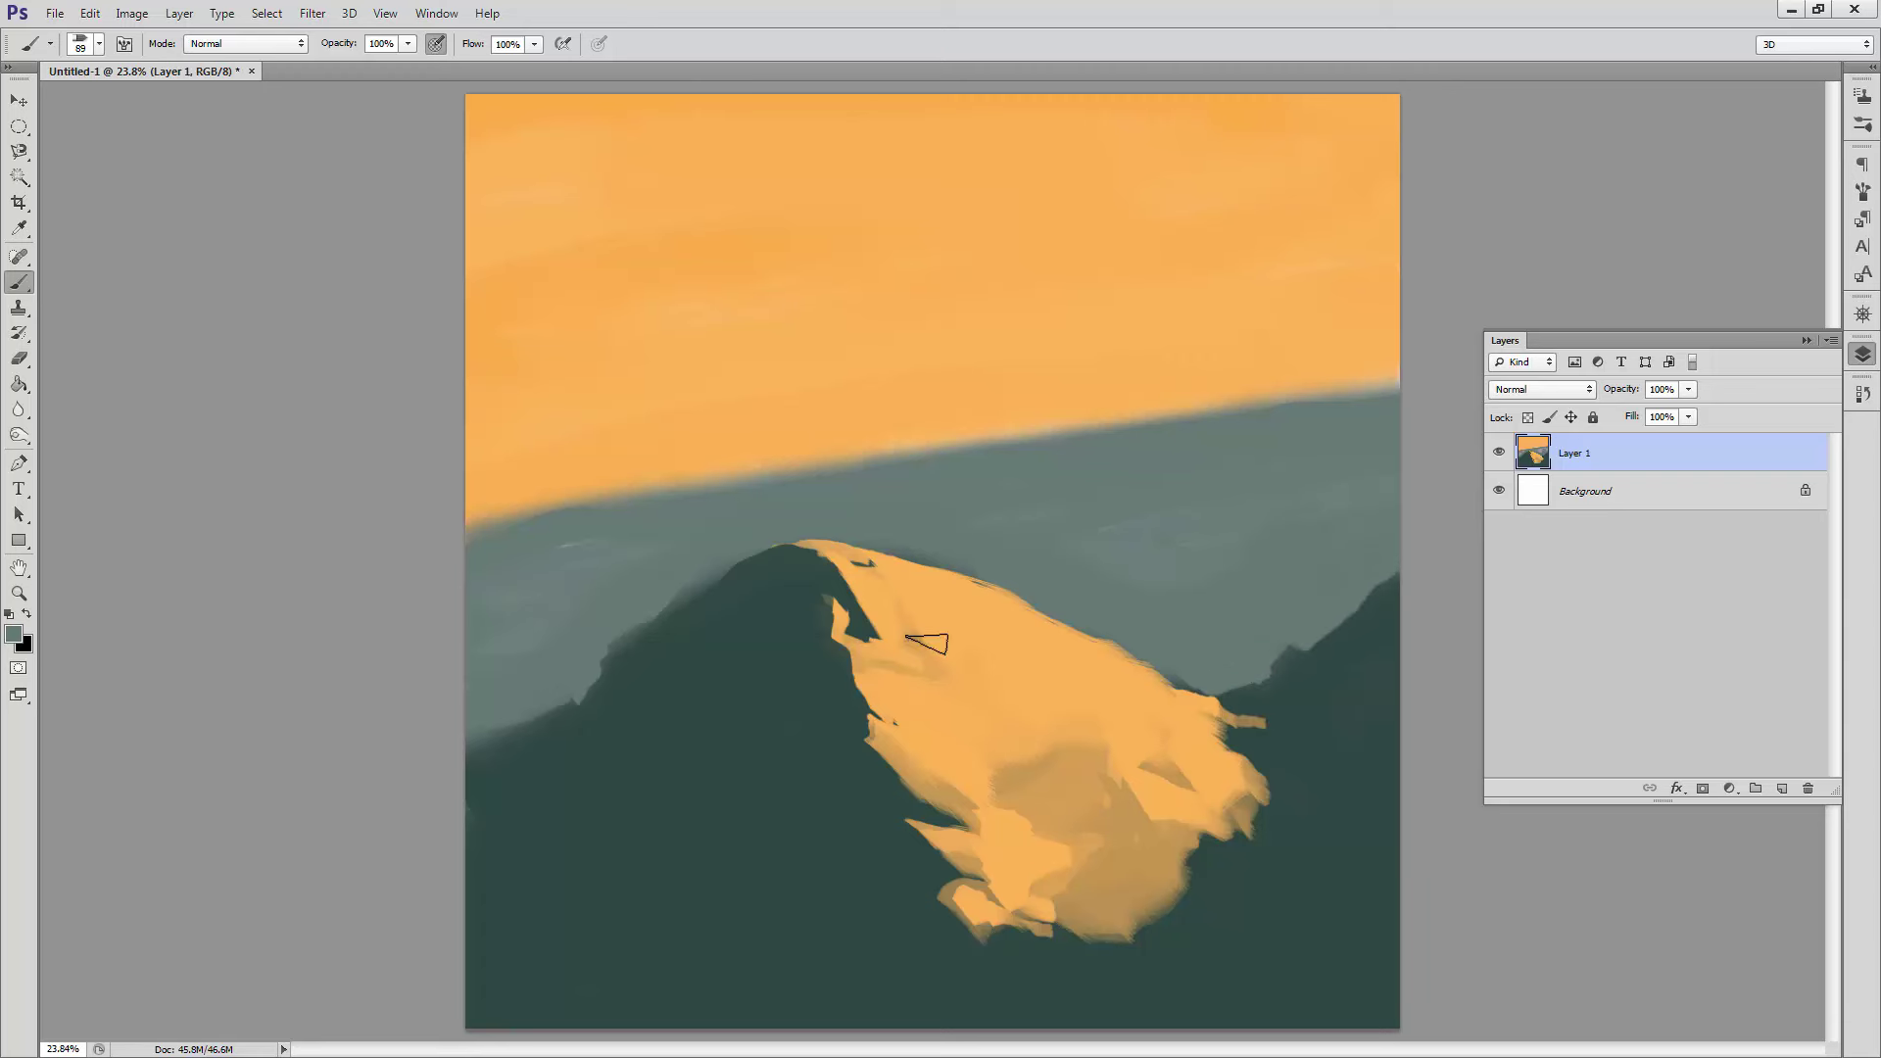
{"action": "left_click_drag", "start_coordinate": [862, 739], "coordinate": [798, 706]}
{"action": "left_click_drag", "start_coordinate": [891, 808], "coordinate": [828, 784]}
{"action": "left_click", "coordinate": [708, 561], "text": "alt"}
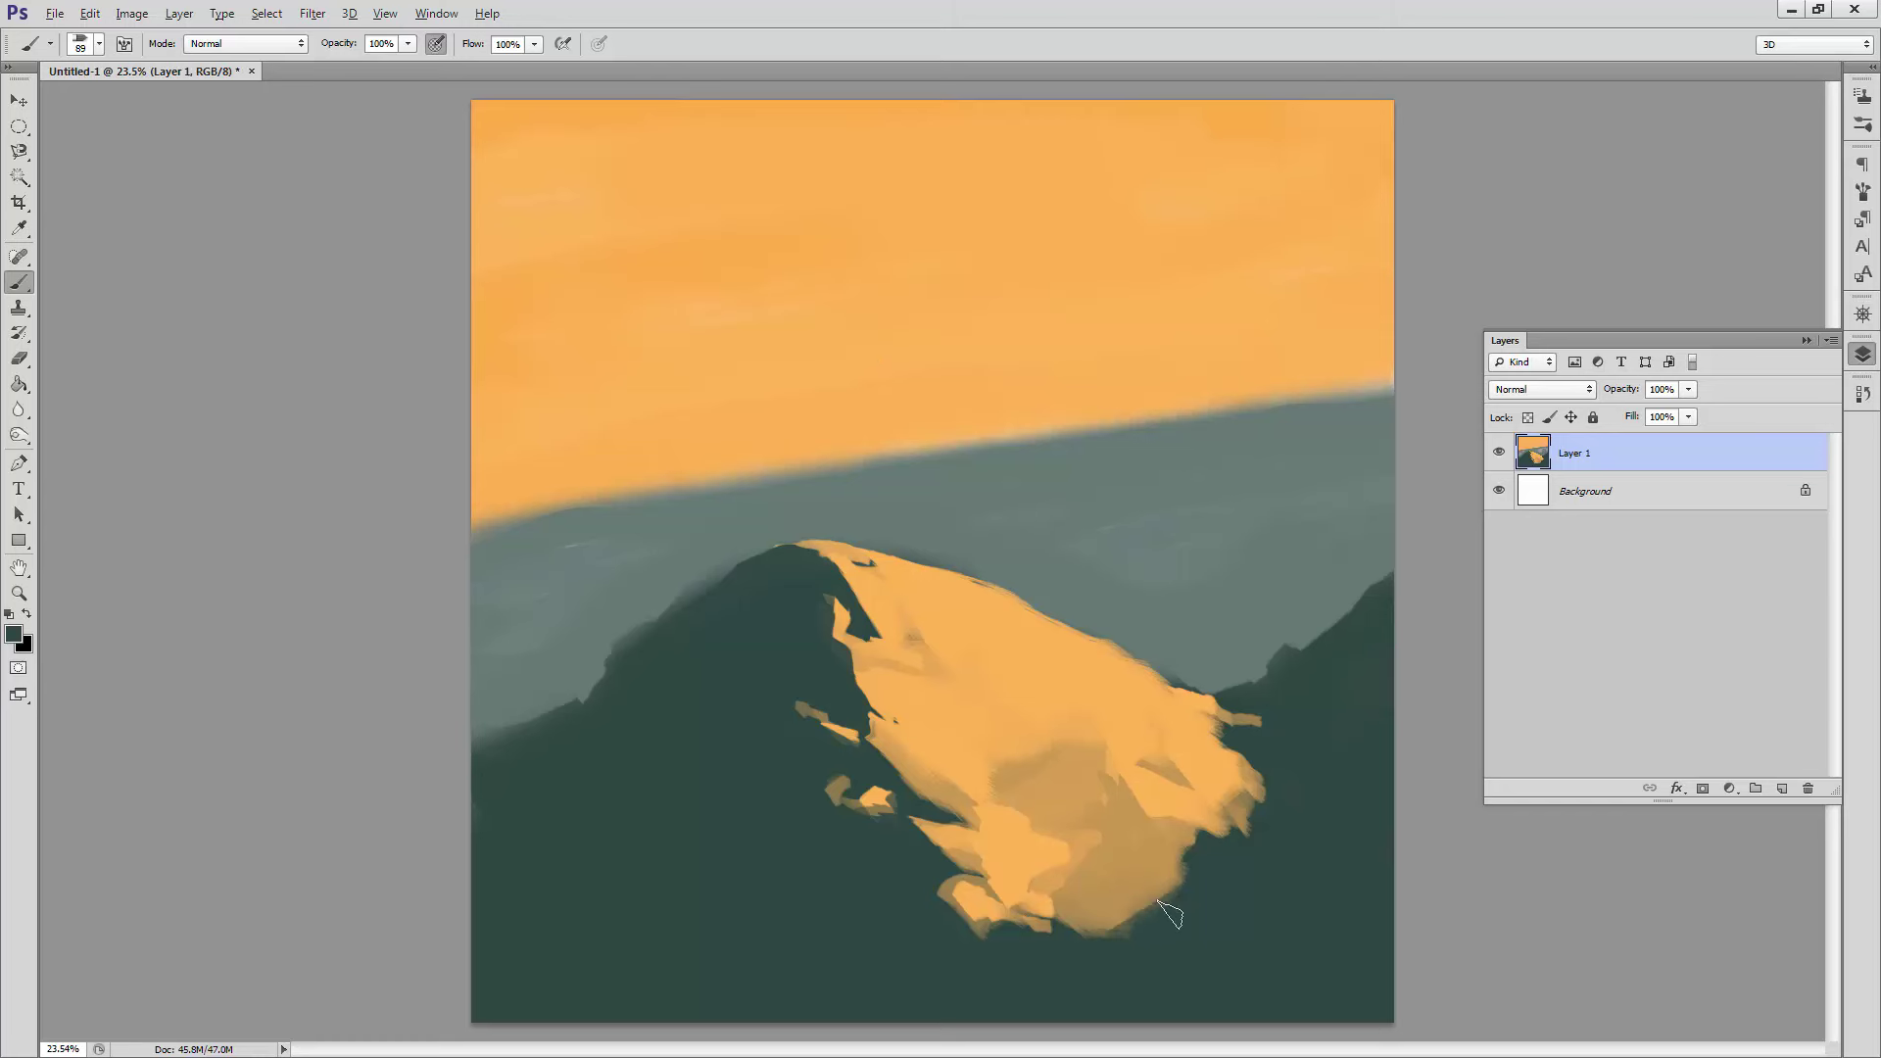
Step: Paint broad olive-tan ground along the bottom of the canvas
{"action": "right_click", "coordinate": [999, 543]}
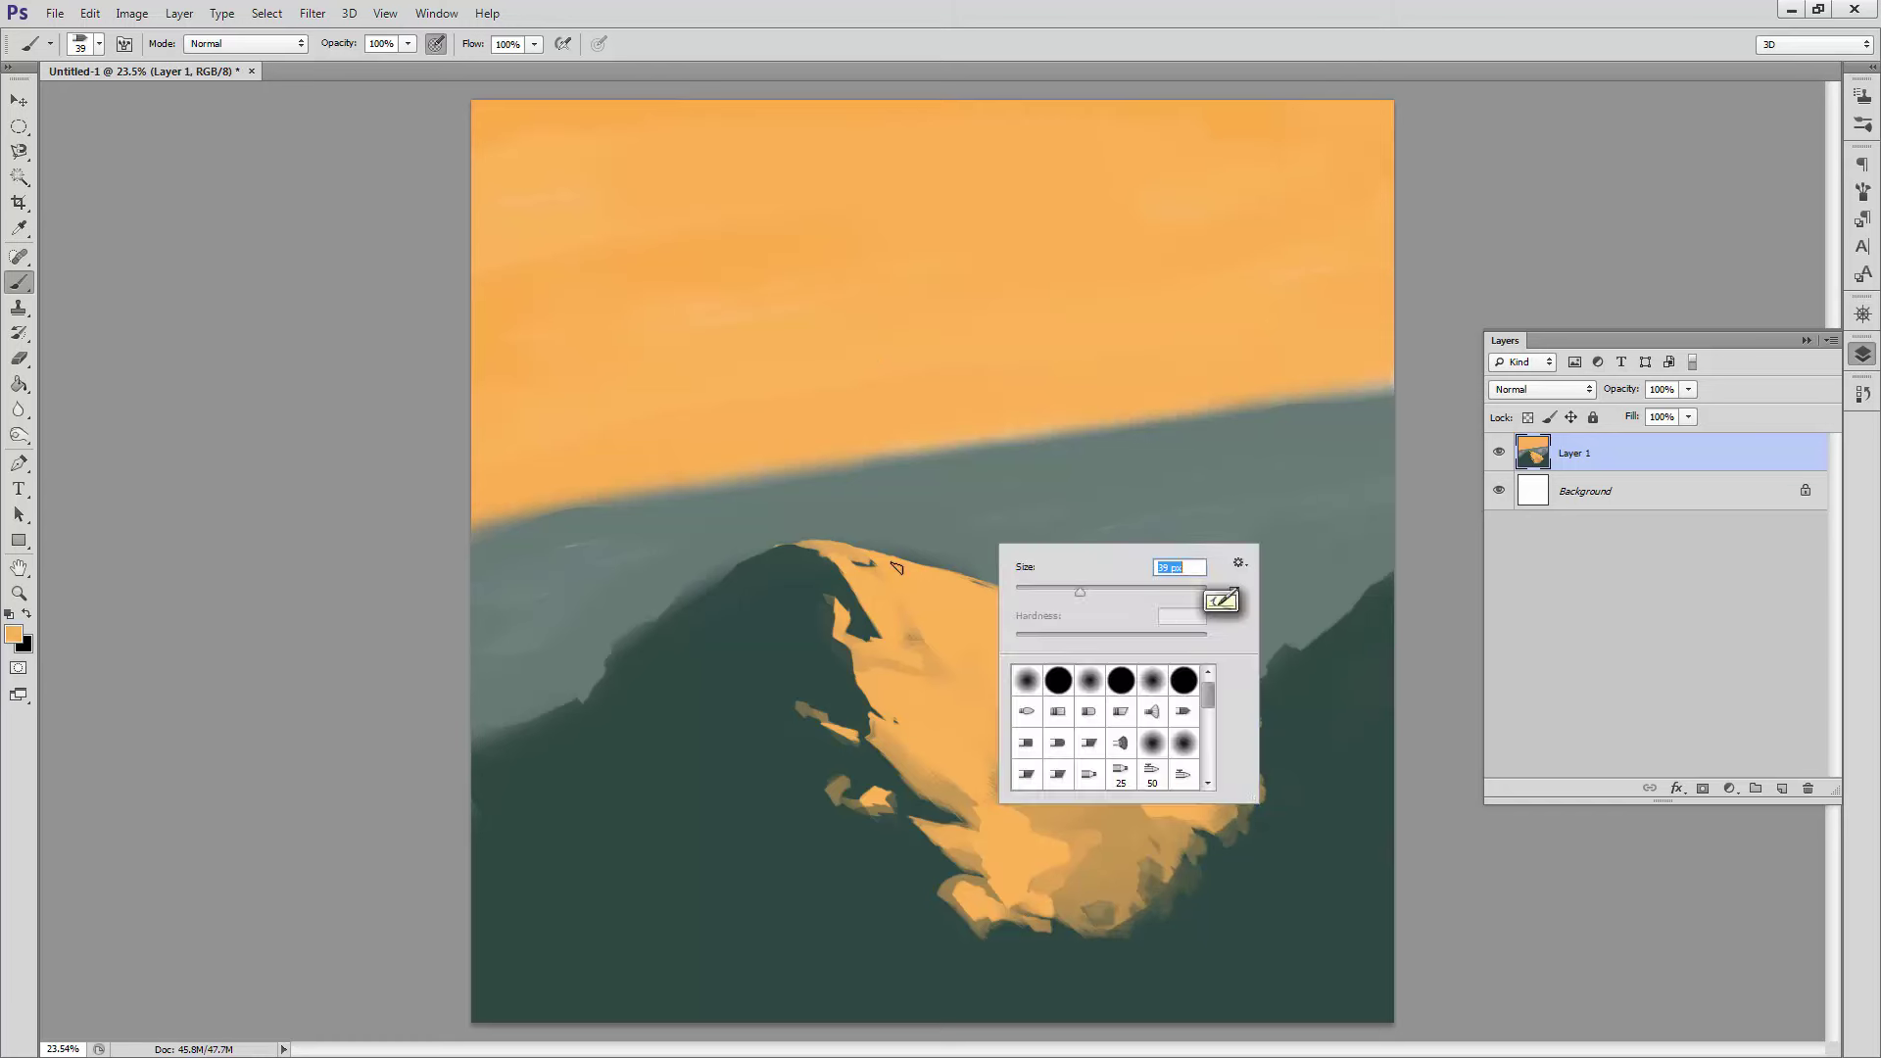
{"action": "left_click", "coordinate": [933, 558], "text": "alt"}
{"action": "left_click_drag", "start_coordinate": [1039, 979], "coordinate": [1175, 990]}
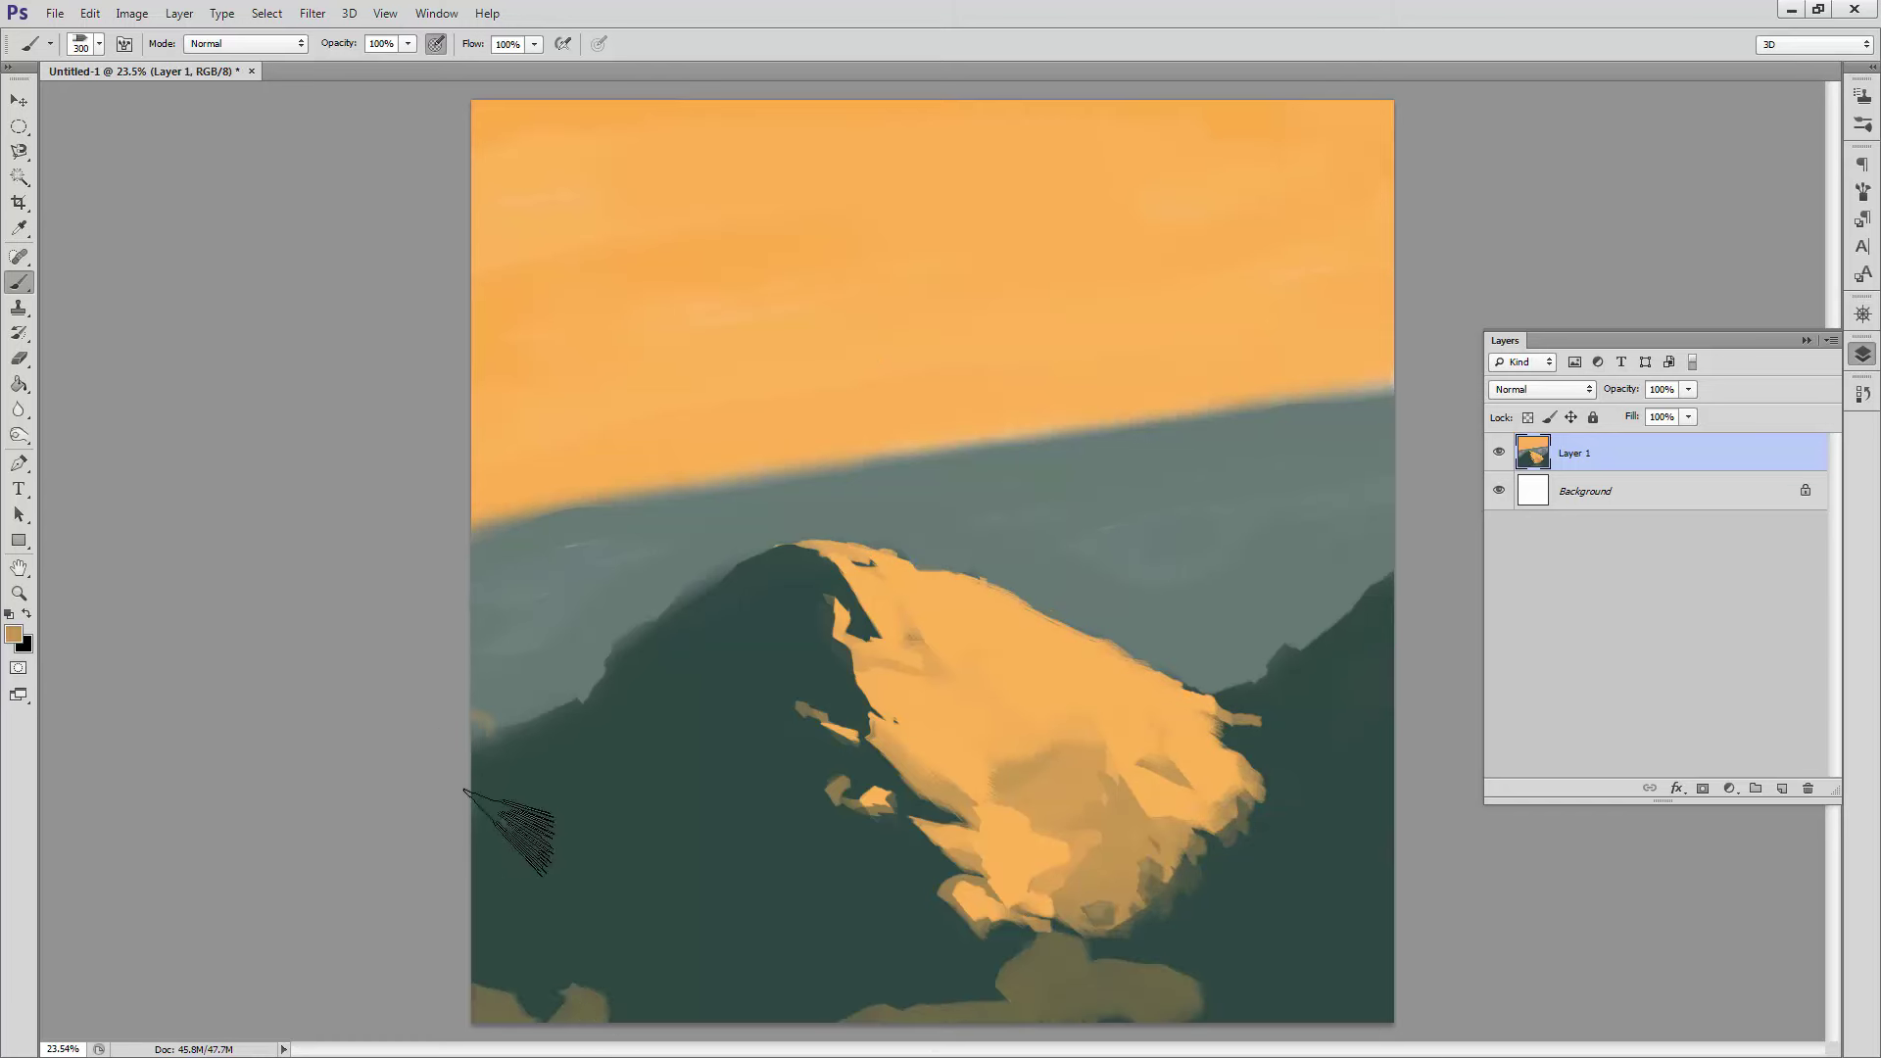
{"action": "left_click_drag", "start_coordinate": [490, 1009], "coordinate": [597, 1009]}
Step: Shade the ridge top and the mountain's left slope in dark teal
{"action": "right_click", "coordinate": [760, 722]}
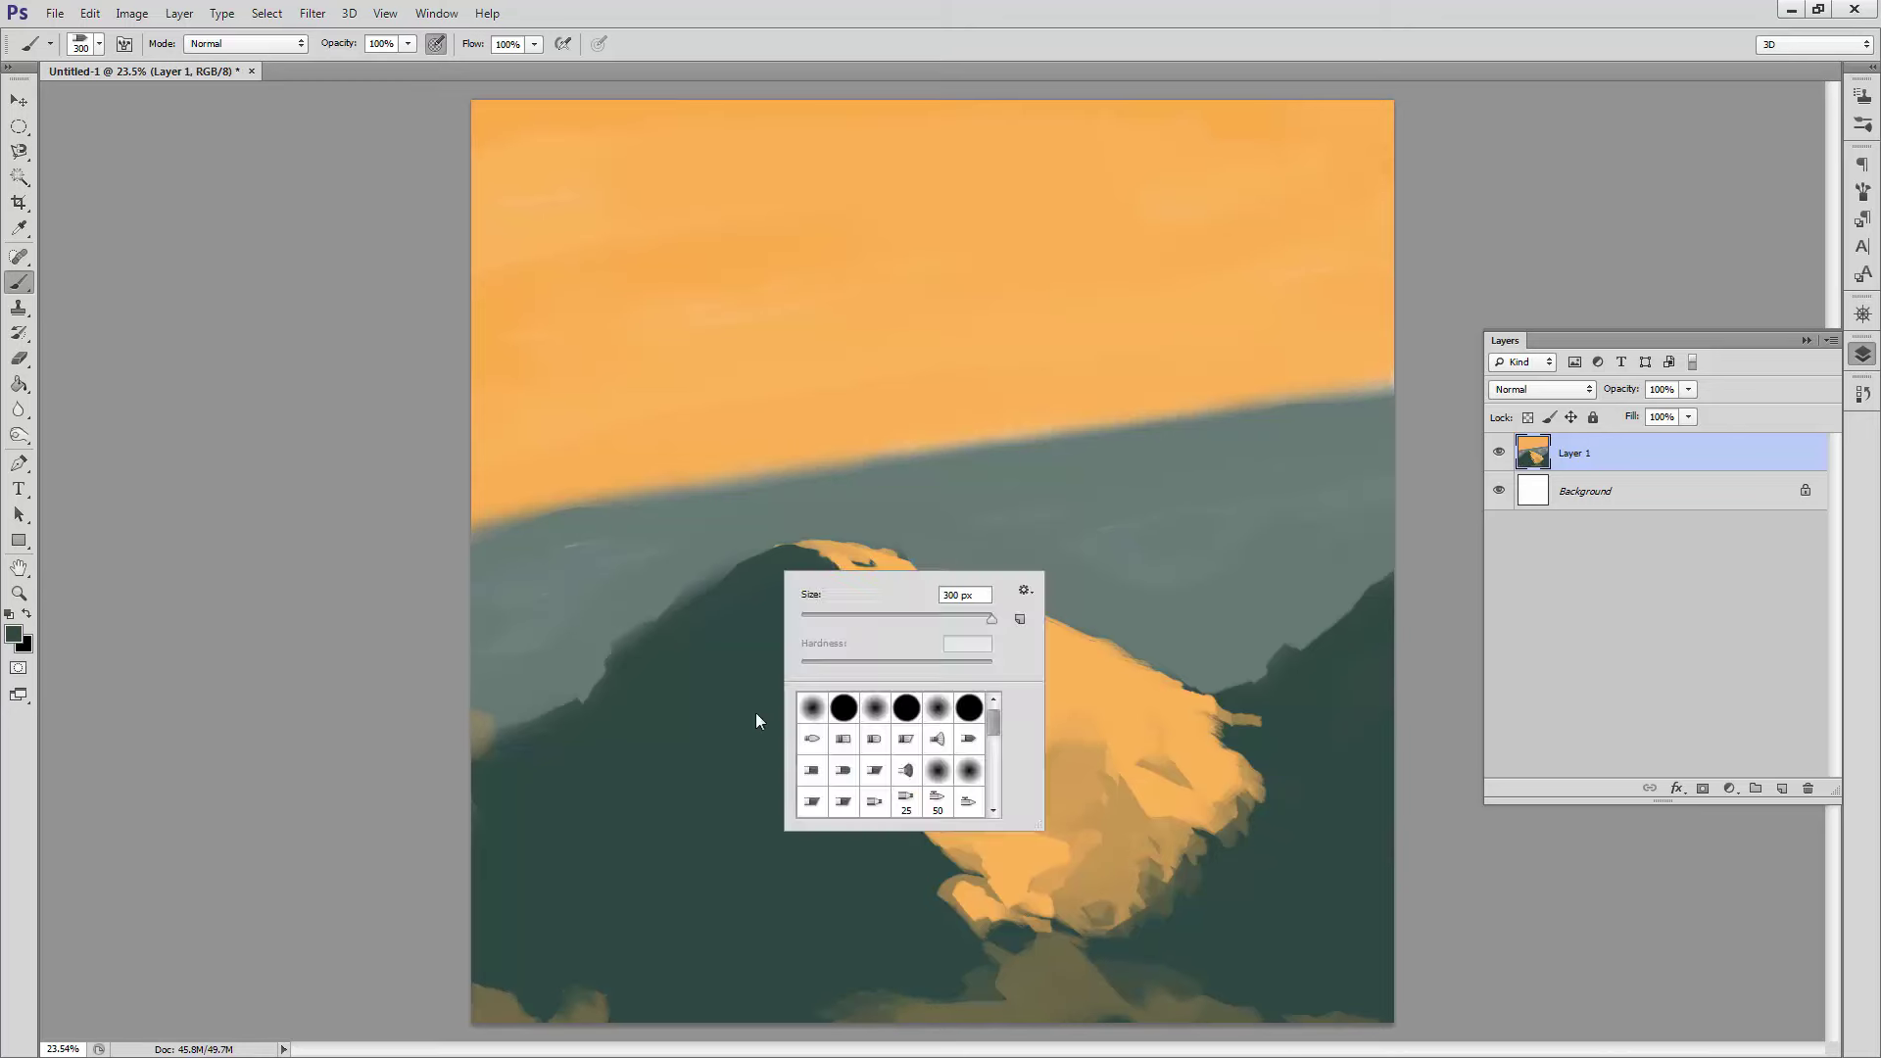
{"action": "left_click", "coordinate": [705, 538]}
{"action": "left_click_drag", "start_coordinate": [774, 554], "coordinate": [870, 632]}
{"action": "mouse_move", "coordinate": [813, 689]}
{"action": "left_mouse_down"}
{"action": "mouse_move", "coordinate": [862, 862]}
{"action": "mouse_move", "coordinate": [812, 857]}
{"action": "left_mouse_up"}
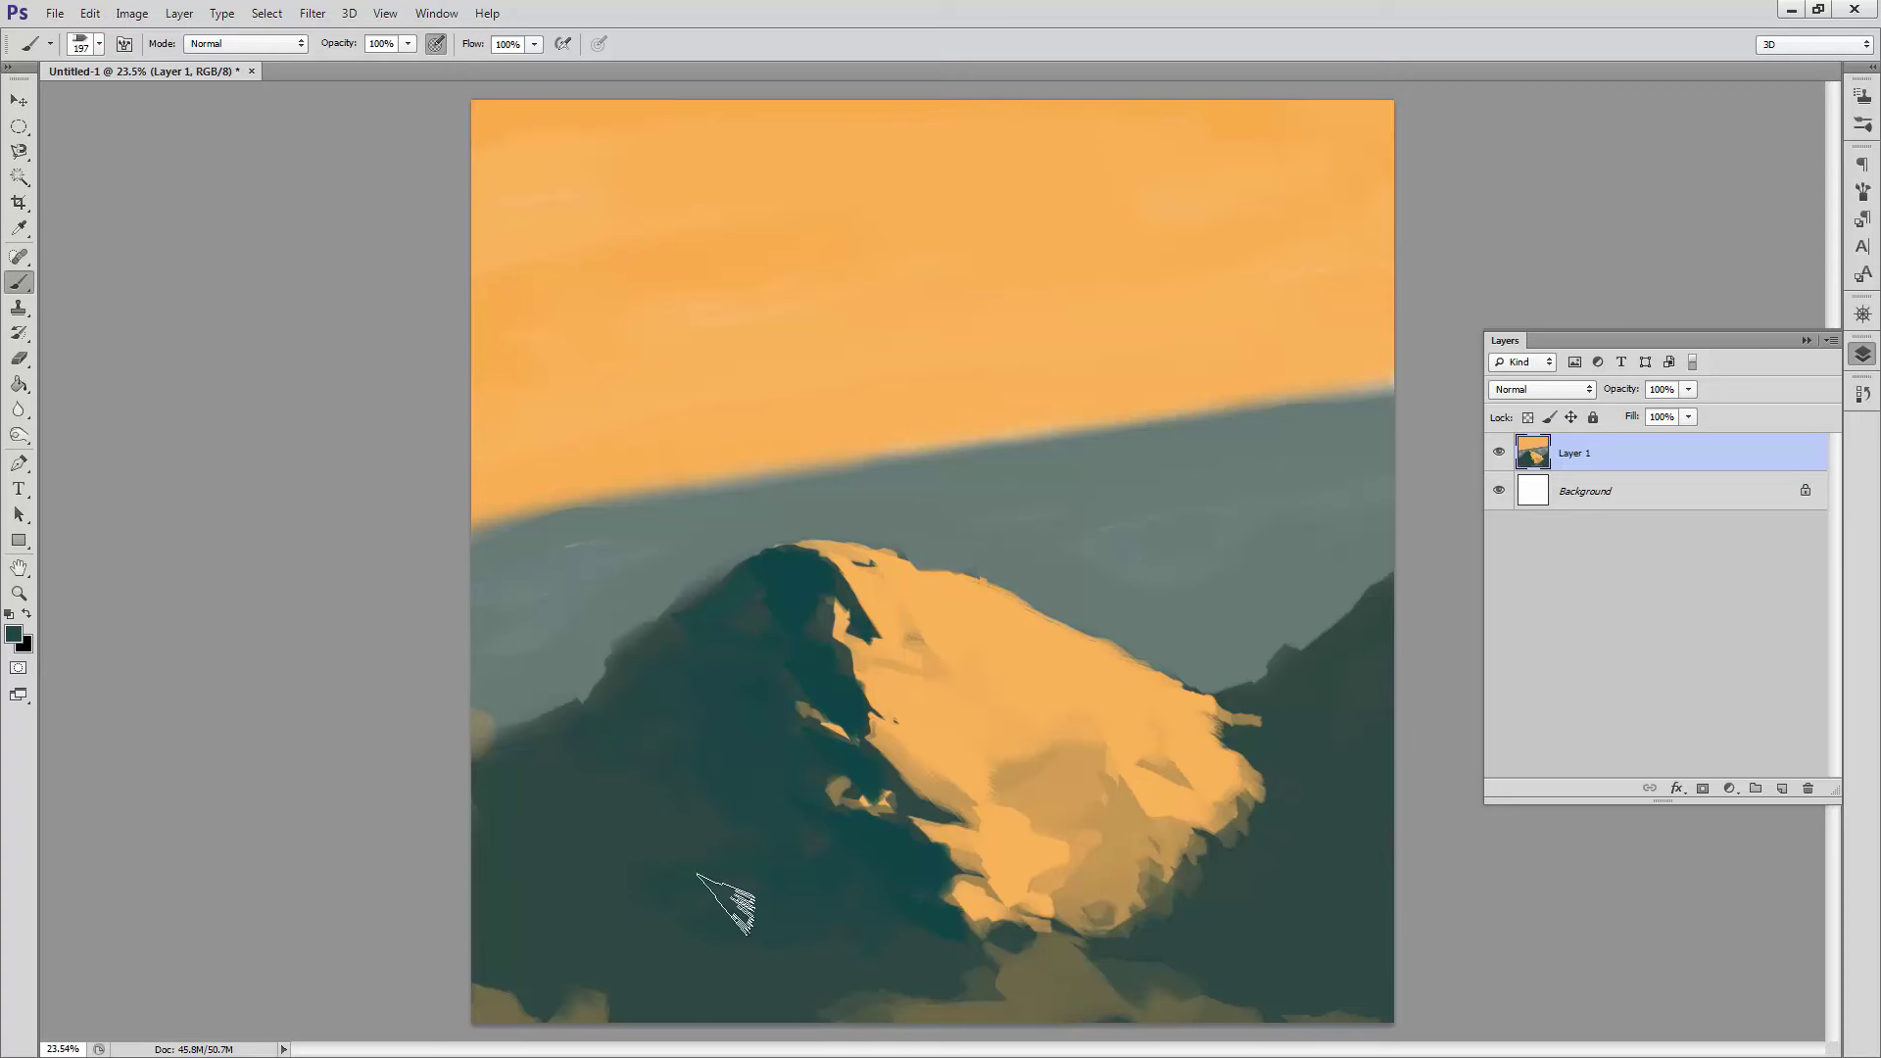
Step: Enlarge the brush and even out the lower-left dark teal shadow
{"action": "key", "text": "bracketright"}
{"action": "left_click_drag", "start_coordinate": [743, 790], "coordinate": [722, 933]}
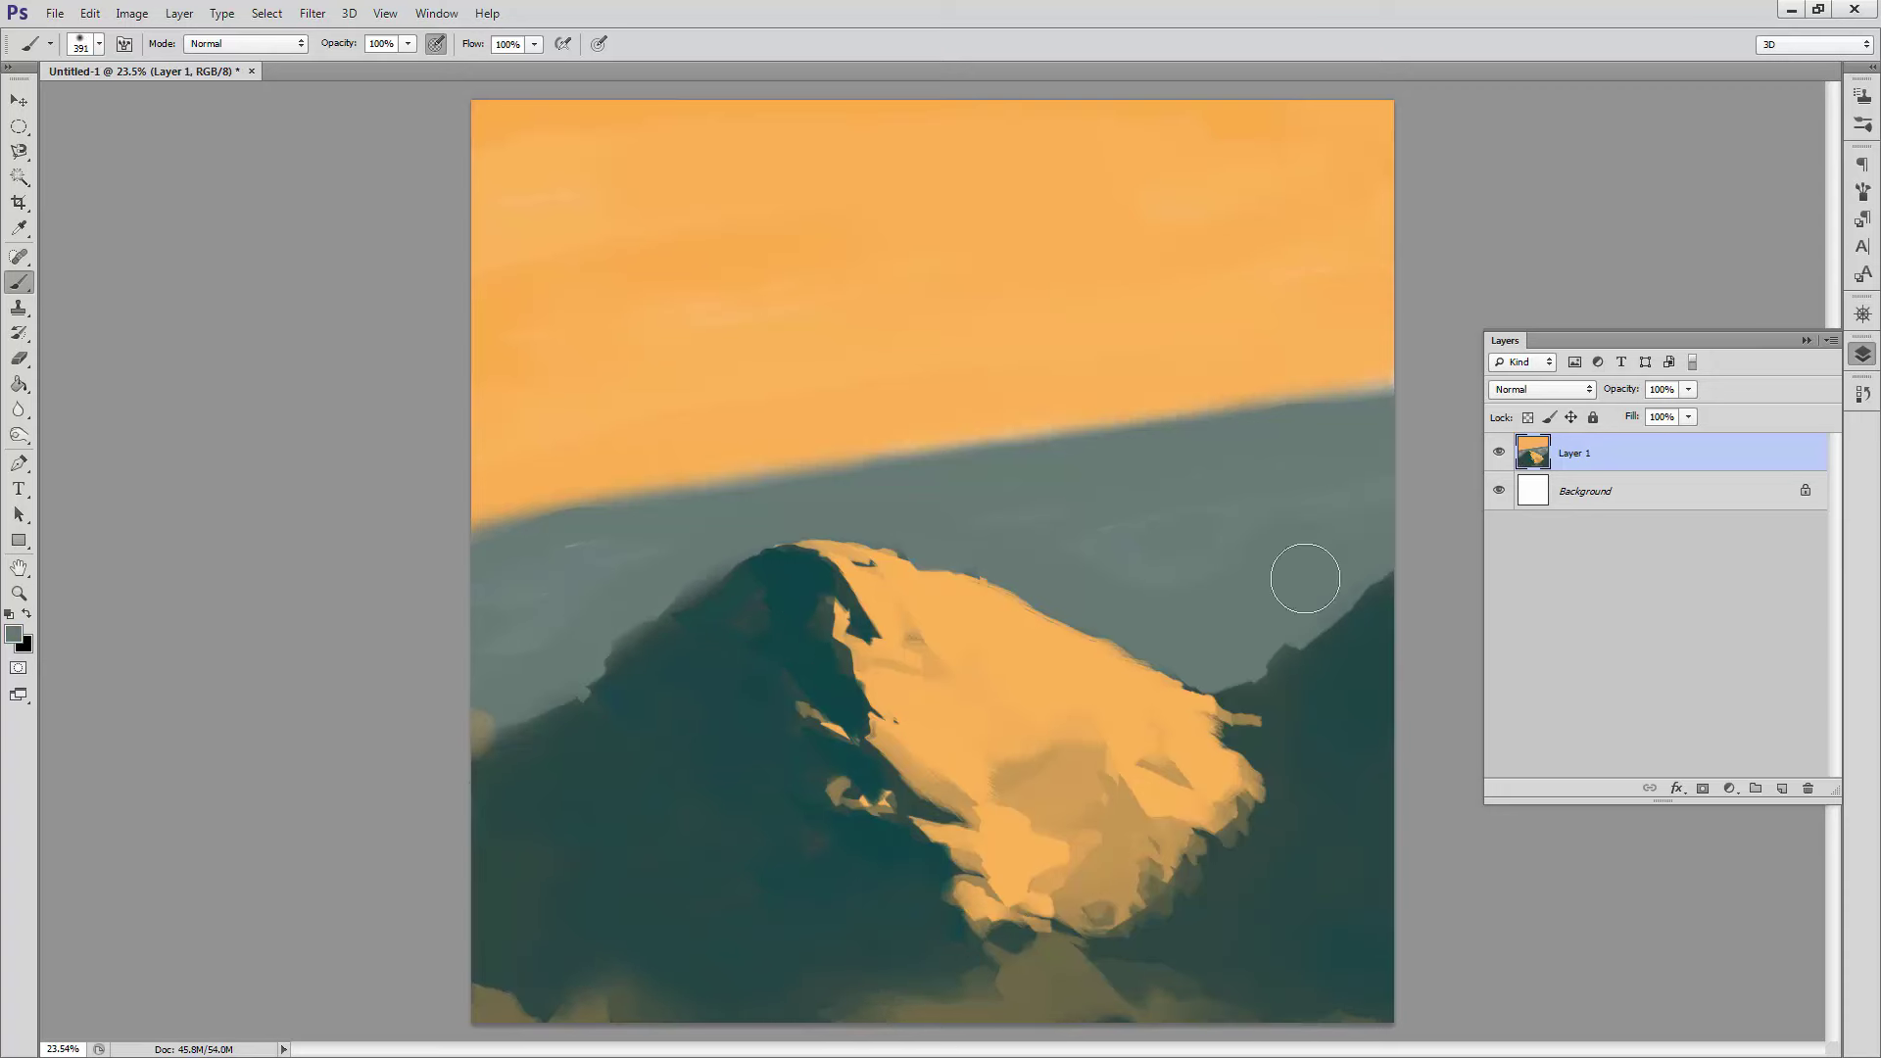
{"action": "left_click", "coordinate": [1023, 737], "text": "alt"}
{"action": "right_click", "coordinate": [1028, 730]}
{"action": "double_click", "coordinate": [1097, 833]}
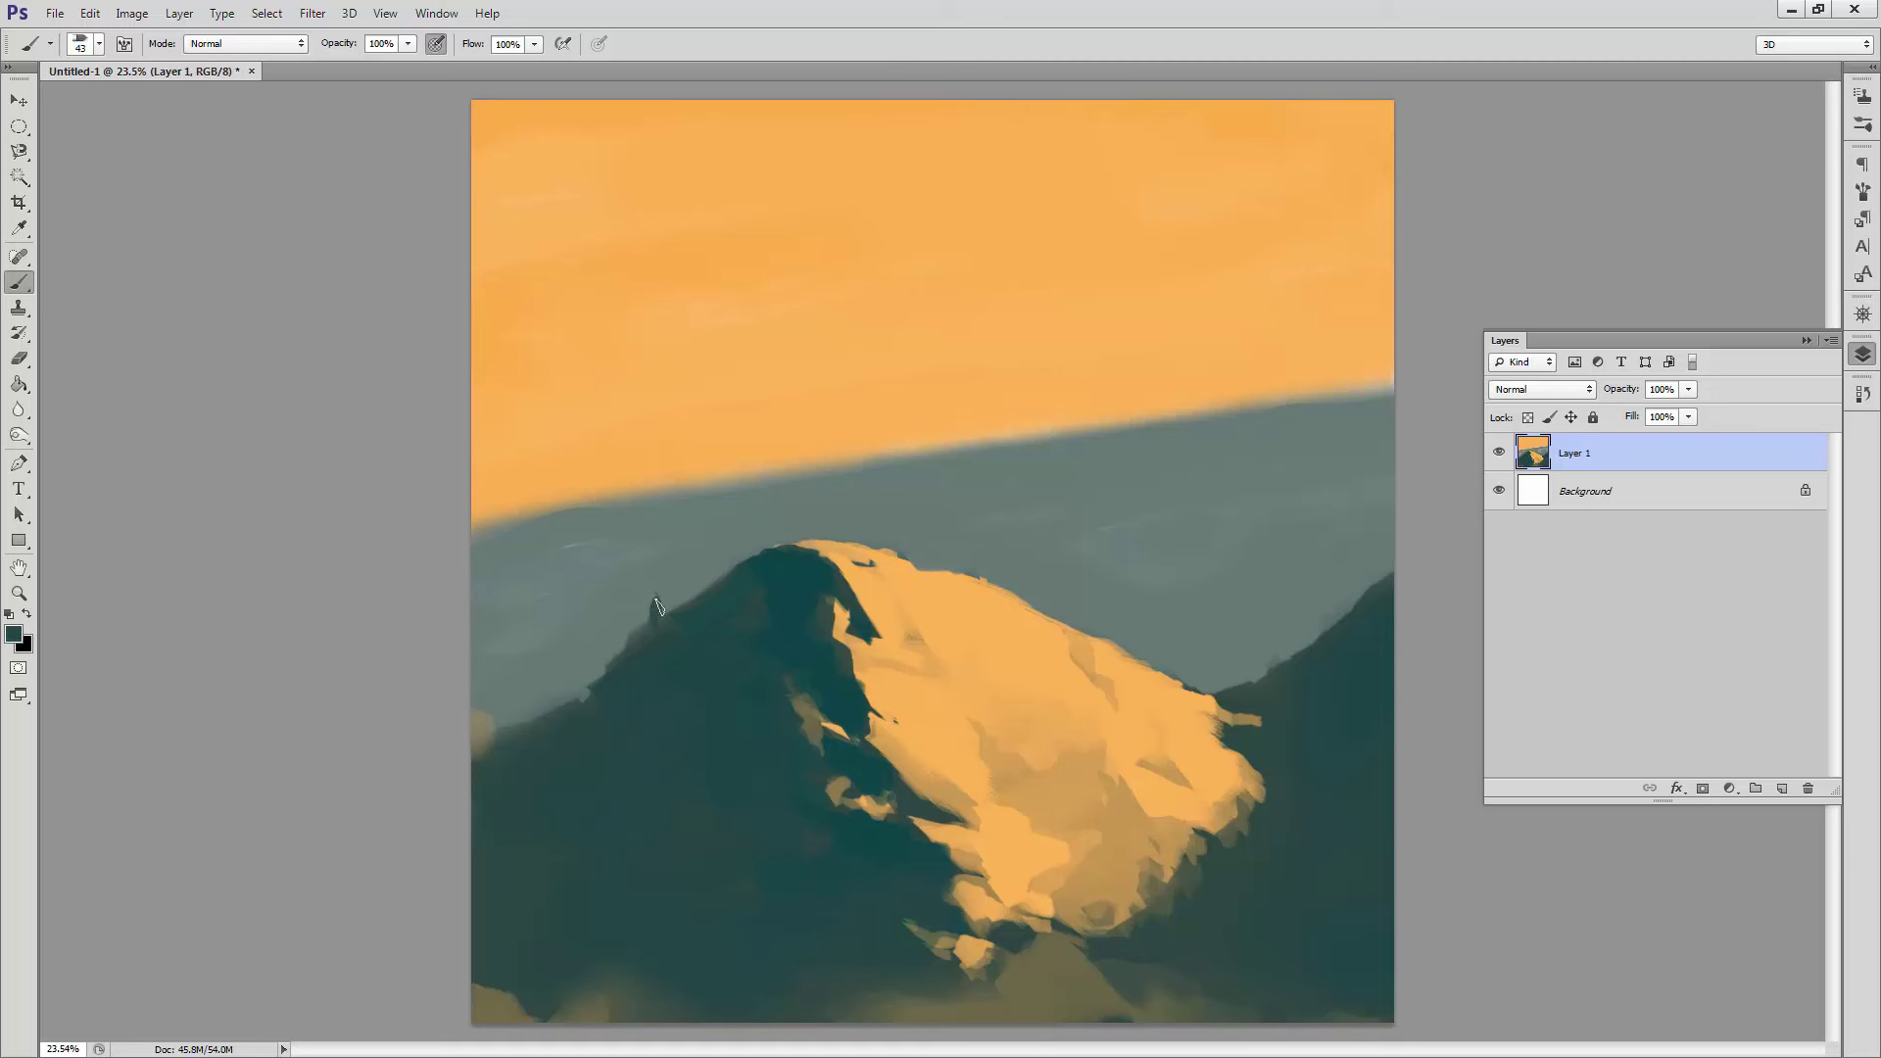
Step: At brush size 22, paint small dark trees along the left ridge and a thin light streak above the summit
{"action": "right_click", "coordinate": [698, 556]}
{"action": "type", "text": "22"}
{"action": "key", "text": "Return"}
{"action": "left_click_drag", "start_coordinate": [666, 586], "coordinate": [658, 620]}
{"action": "left_click", "coordinate": [658, 587], "text": "alt"}
{"action": "left_click_drag", "start_coordinate": [584, 676], "coordinate": [578, 701]}
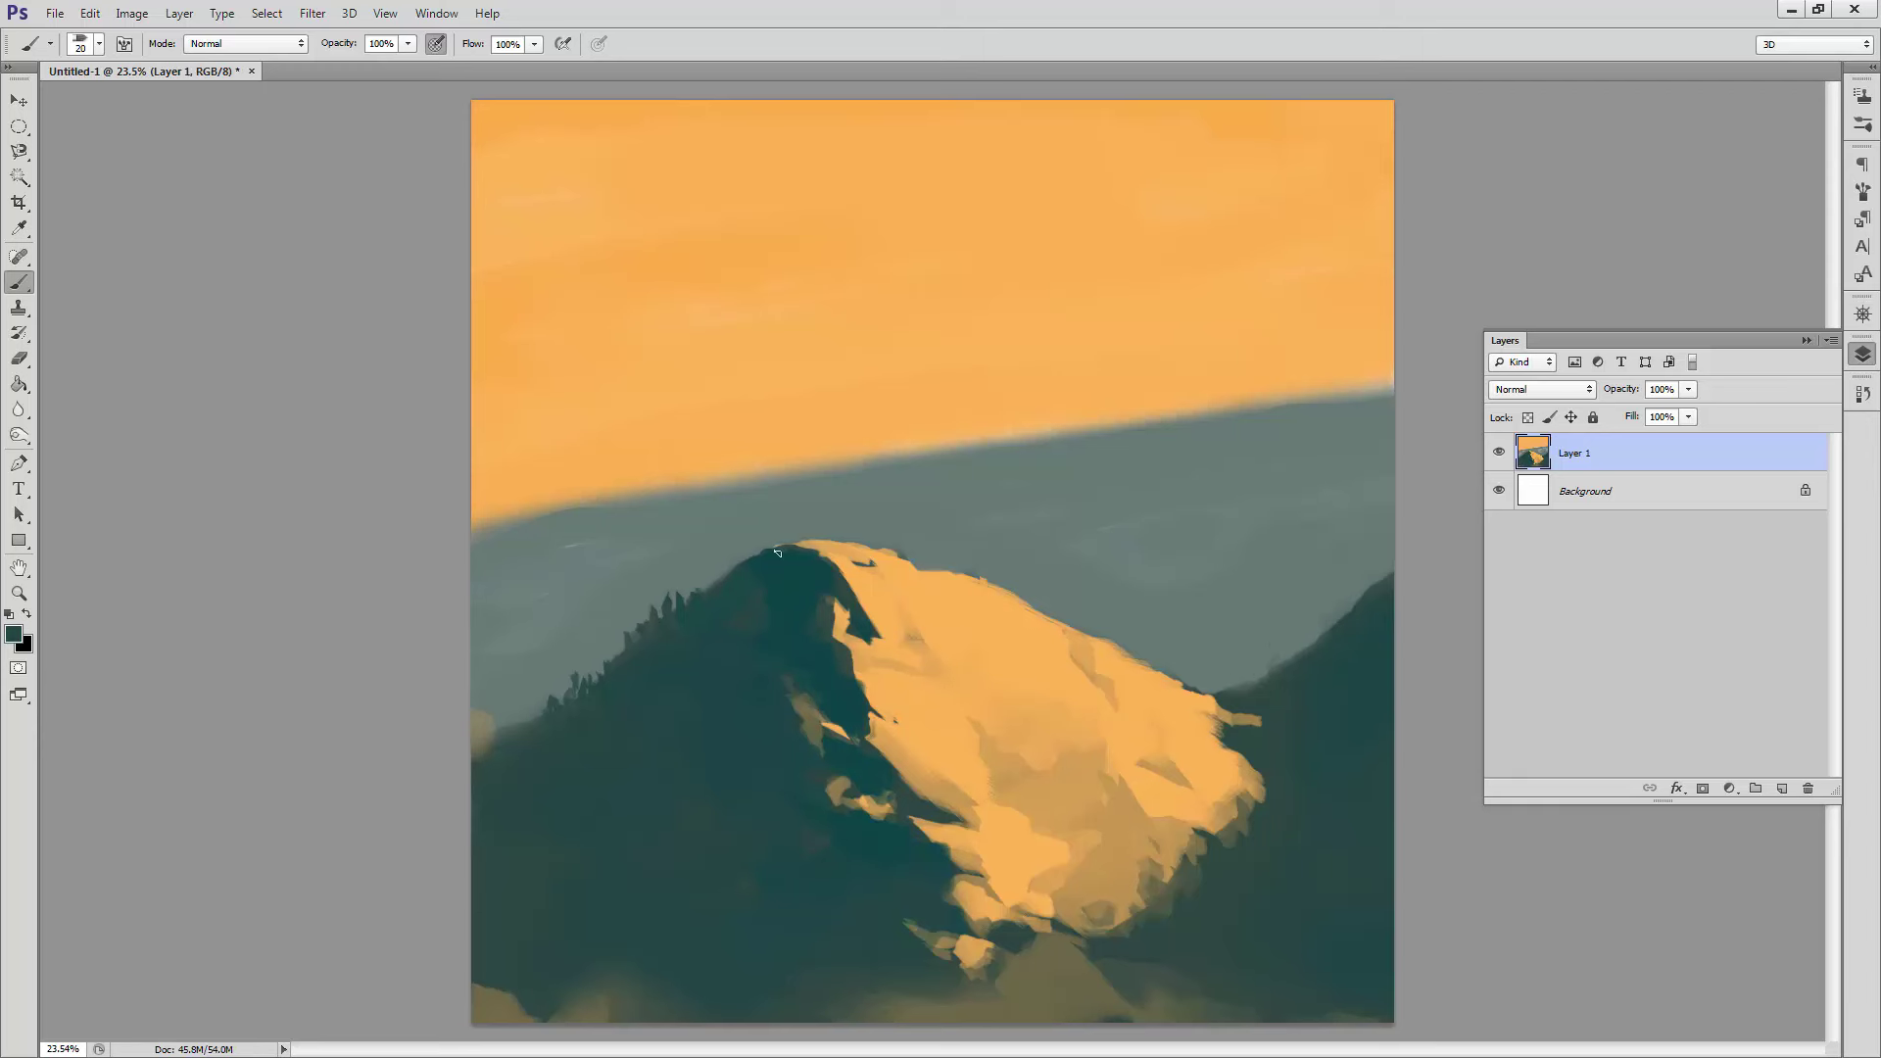
{"action": "left_click", "coordinate": [870, 588], "text": "alt"}
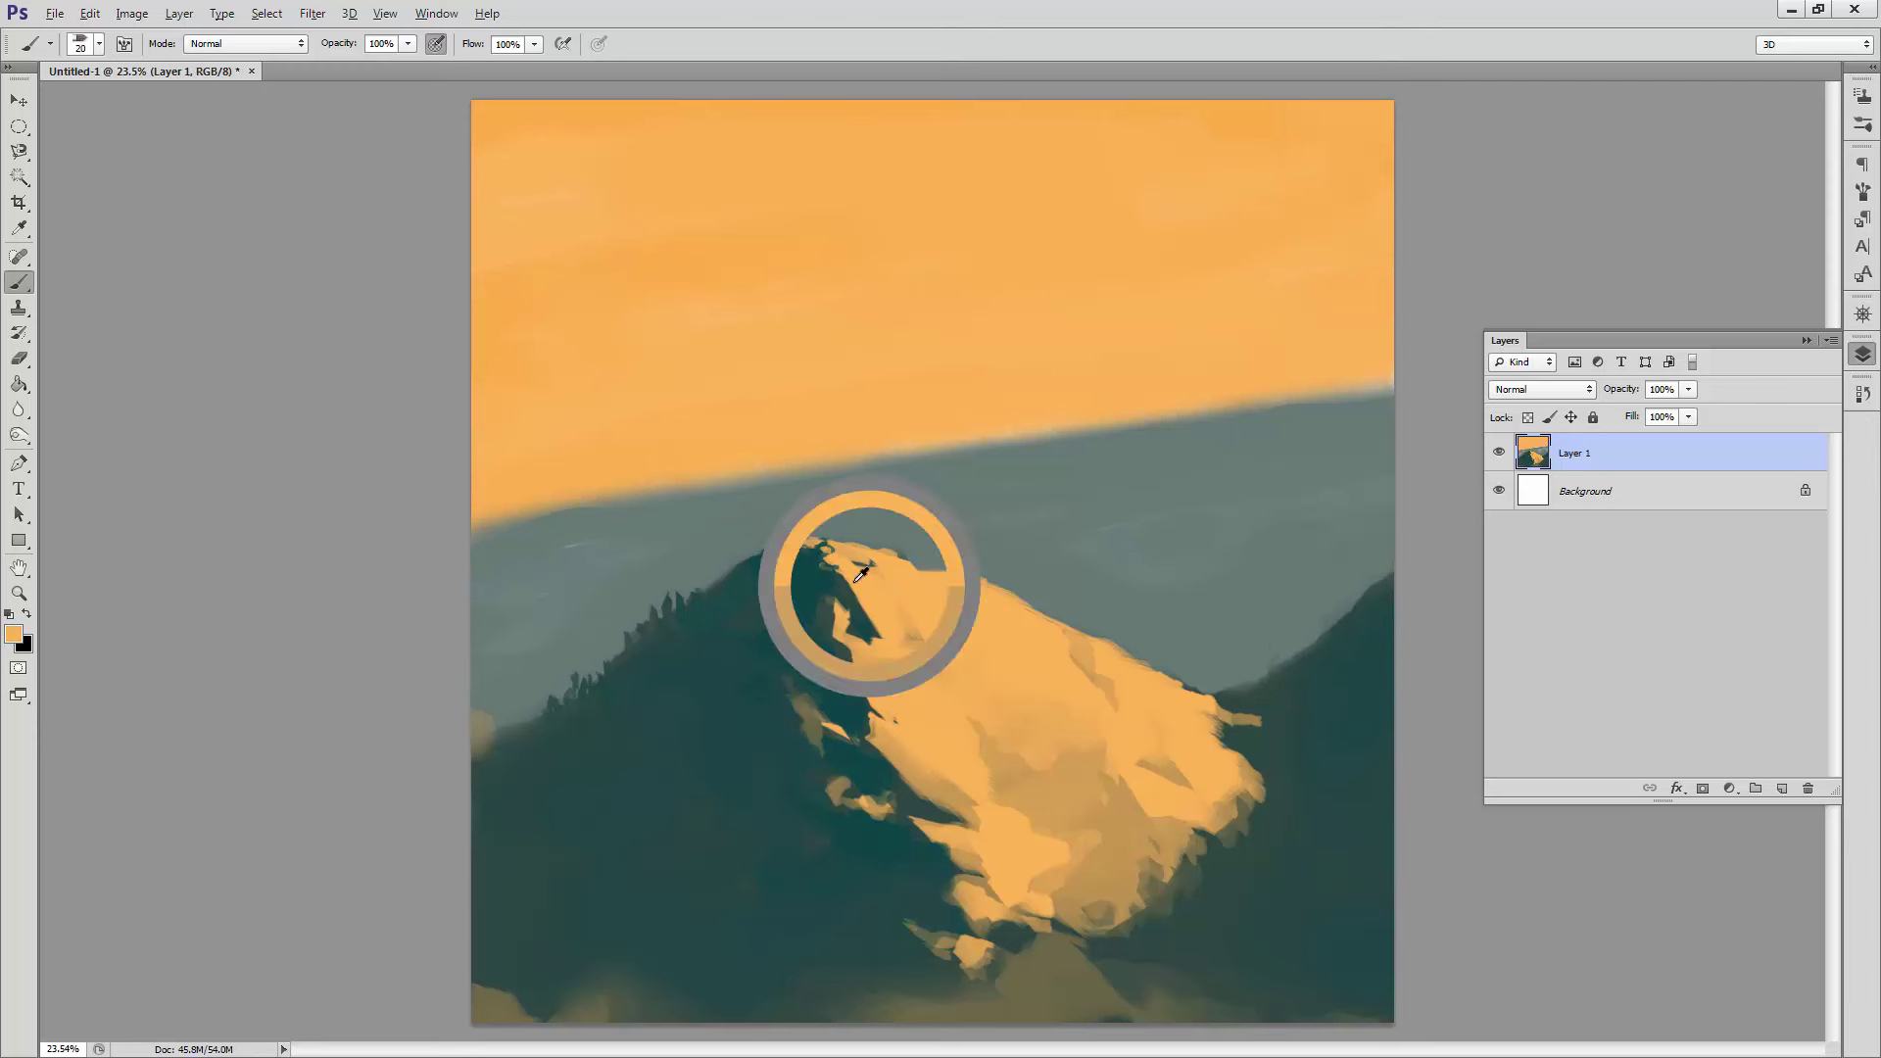
{"action": "left_click_drag", "start_coordinate": [811, 541], "coordinate": [805, 492]}
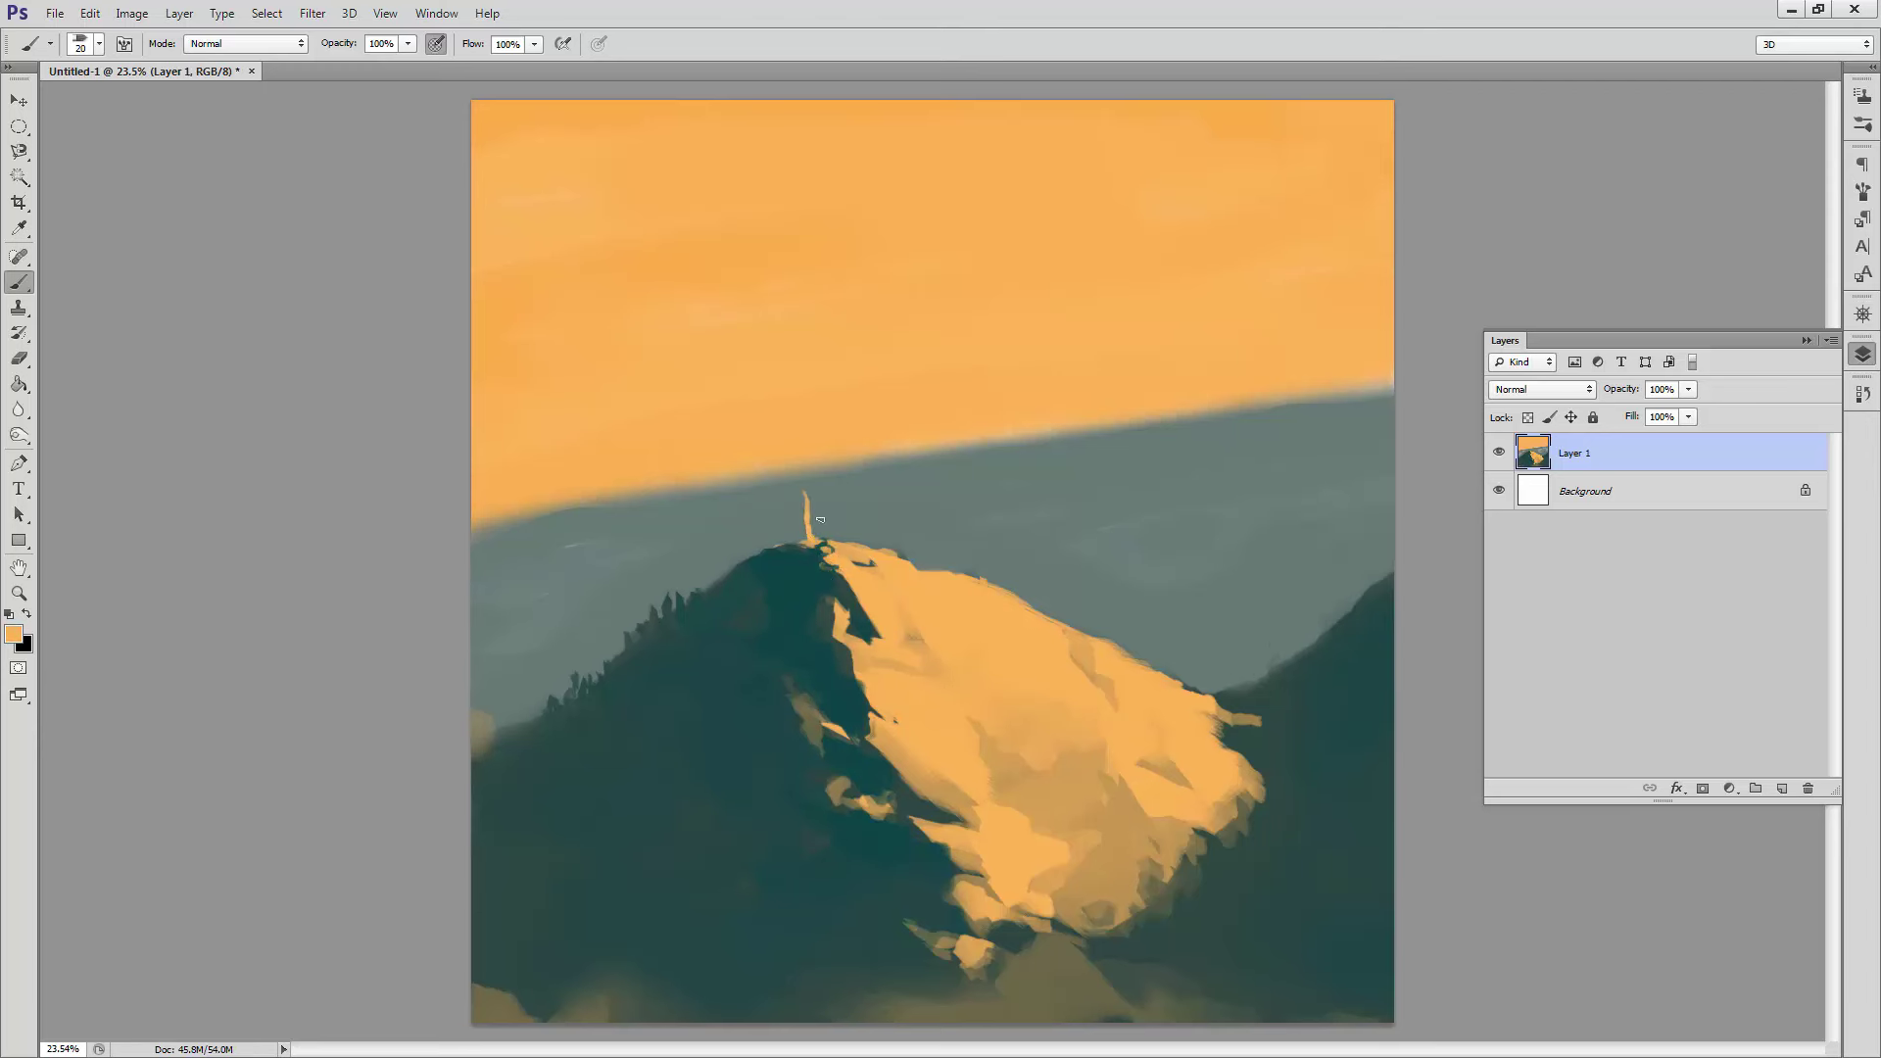
Step: Undo the streak above the summit using the History panel
{"action": "left_click", "coordinate": [1859, 394]}
{"action": "key", "text": "ctrl+alt+z"}
{"action": "key", "text": "ctrl+shift+z"}
{"action": "key", "text": "ctrl+shift+z"}
{"action": "key", "text": "ctrl+shift+z"}
{"action": "left_click", "coordinate": [854, 590], "text": "alt"}
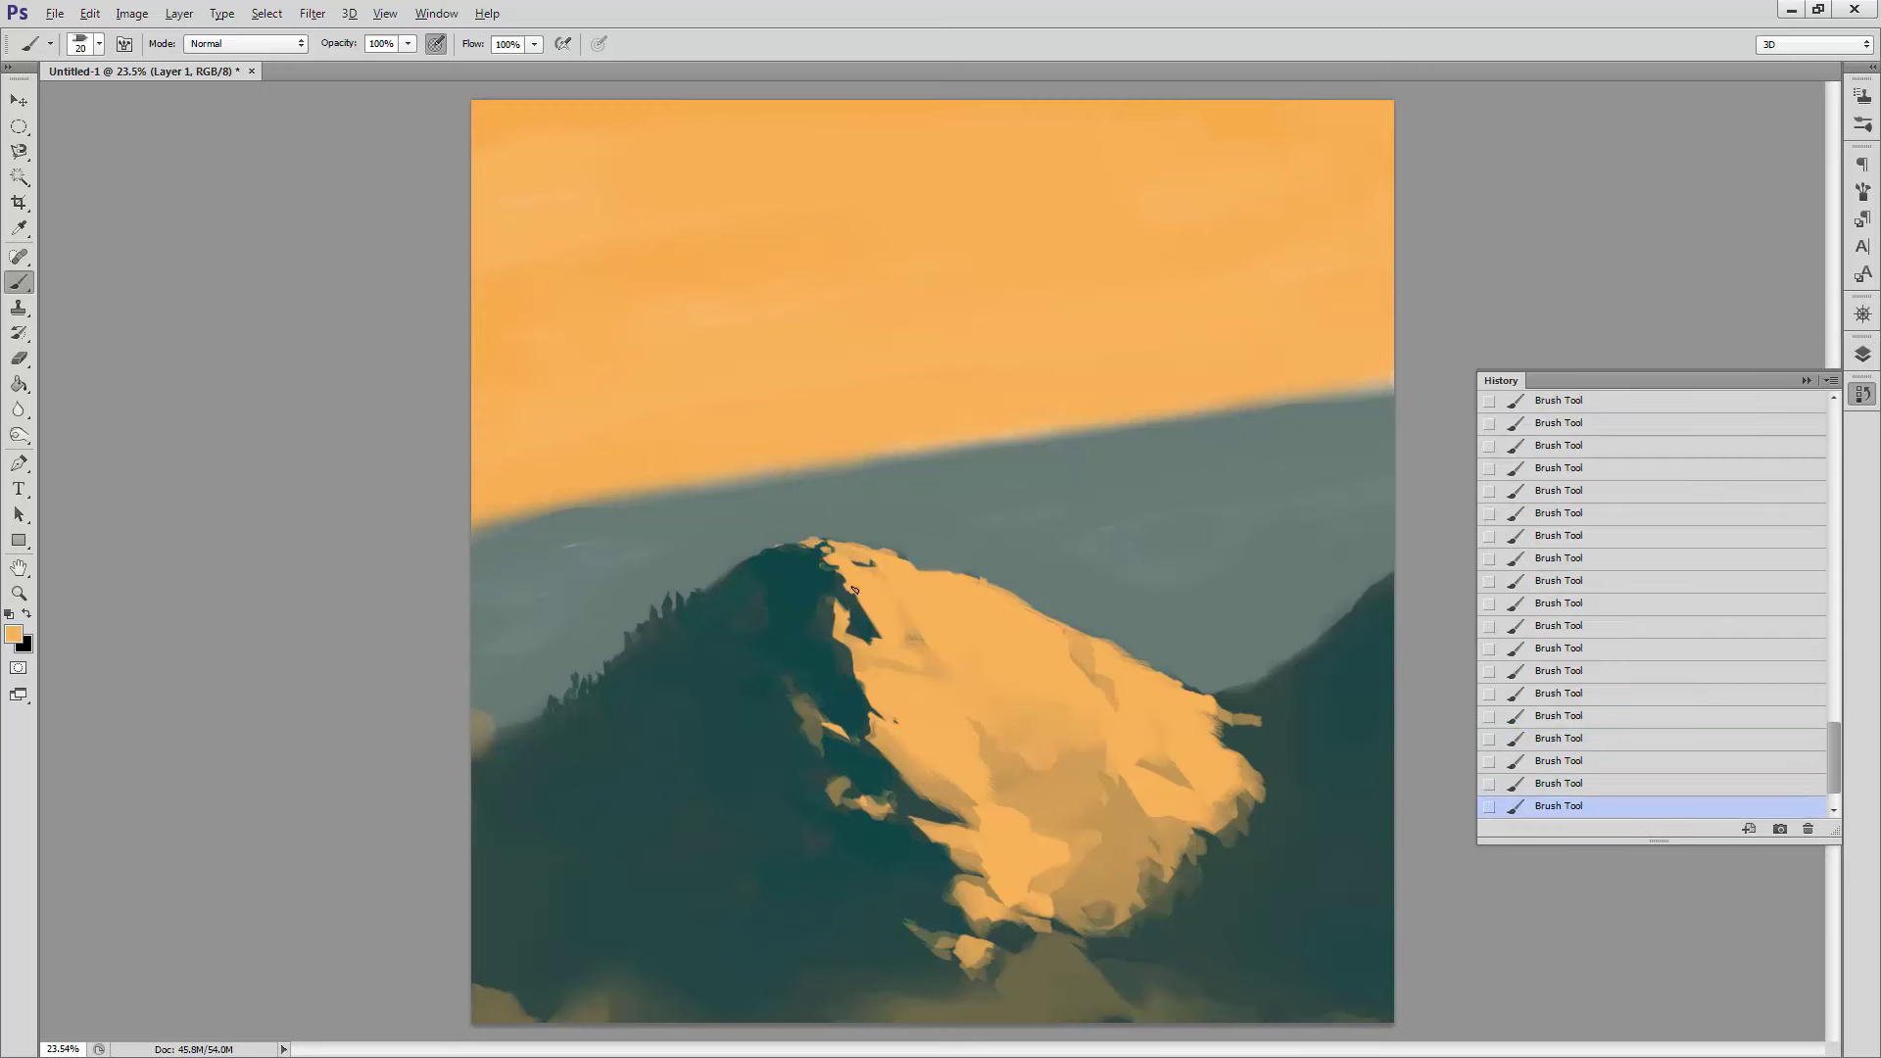
Step: With a large grey-teal brush, paint a hazy distant range into the orange sky
{"action": "left_click", "coordinate": [1126, 514], "text": "alt"}
{"action": "right_click", "coordinate": [1122, 510]}
{"action": "double_click", "coordinate": [1205, 637]}
{"action": "mouse_move", "coordinate": [480, 382]}
{"action": "left_mouse_down"}
{"action": "mouse_move", "coordinate": [733, 497]}
{"action": "mouse_move", "coordinate": [1381, 353]}
{"action": "mouse_move", "coordinate": [1364, 252]}
{"action": "left_mouse_up"}
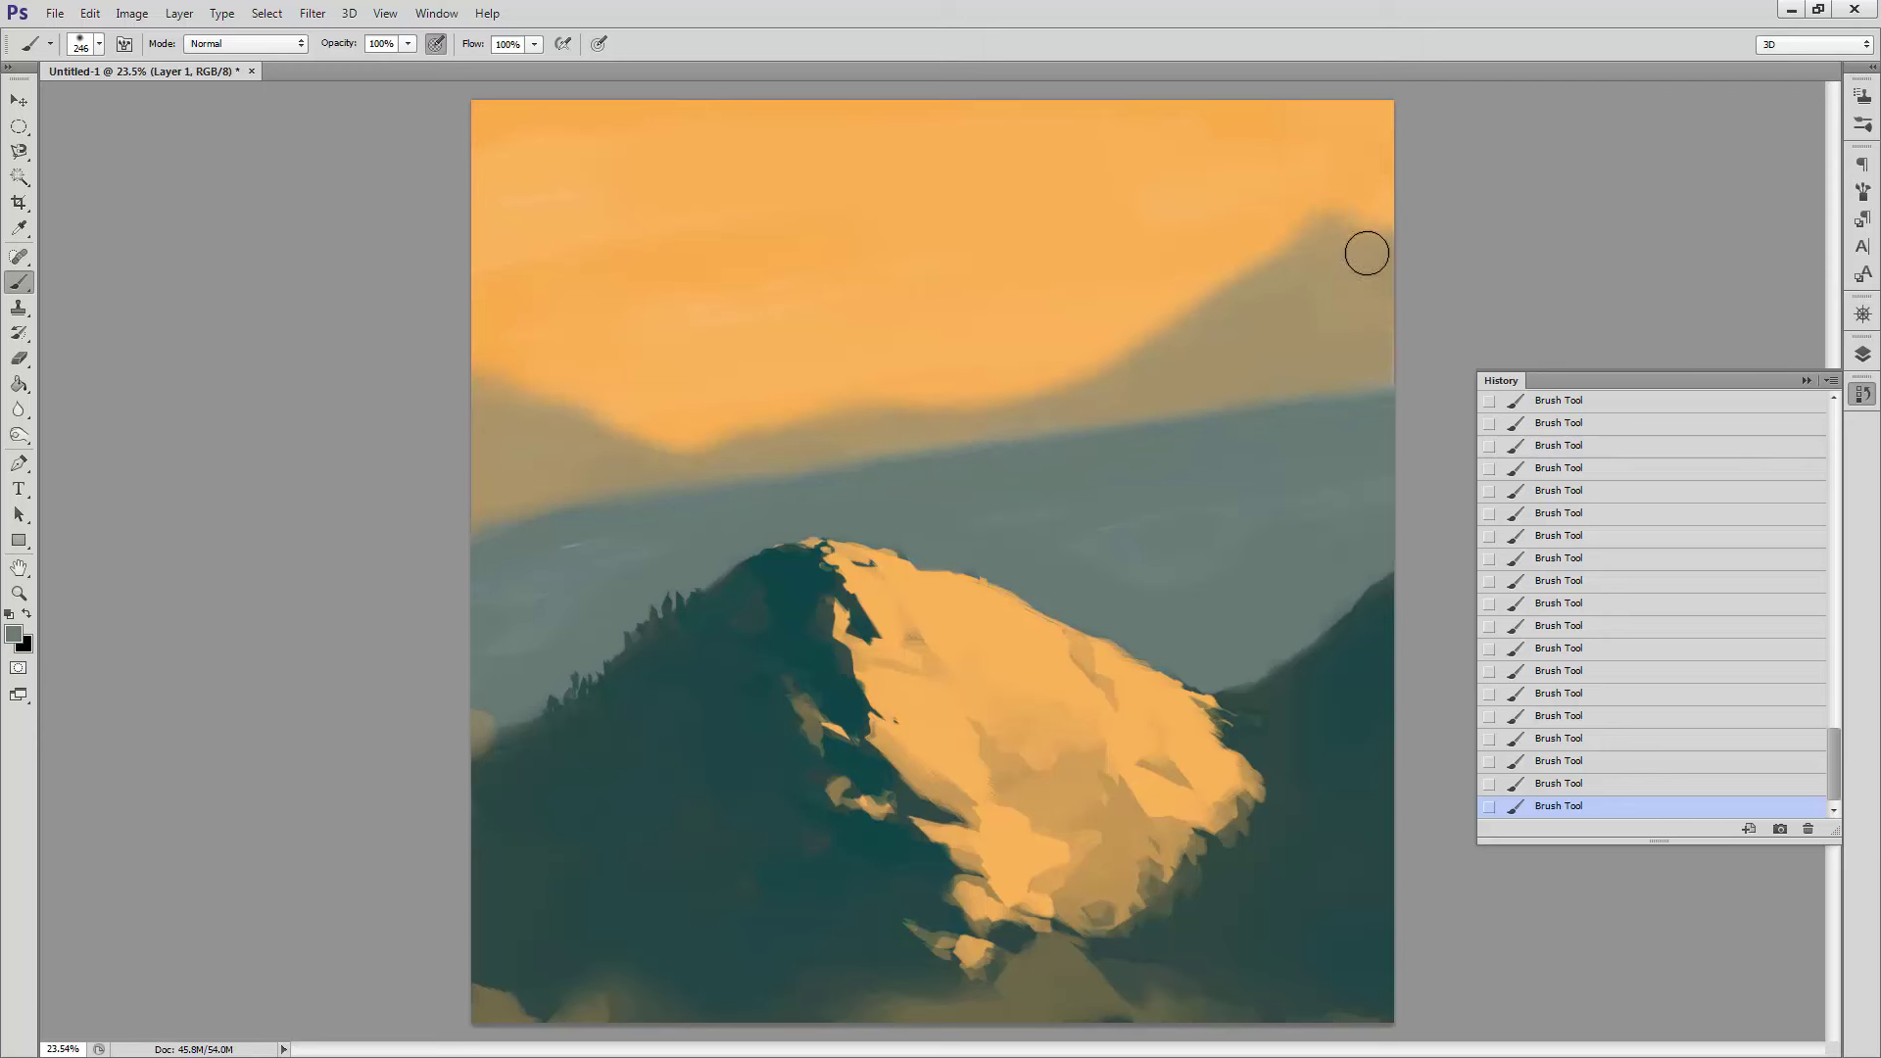
{"action": "left_click_drag", "start_coordinate": [1355, 338], "coordinate": [1108, 437]}
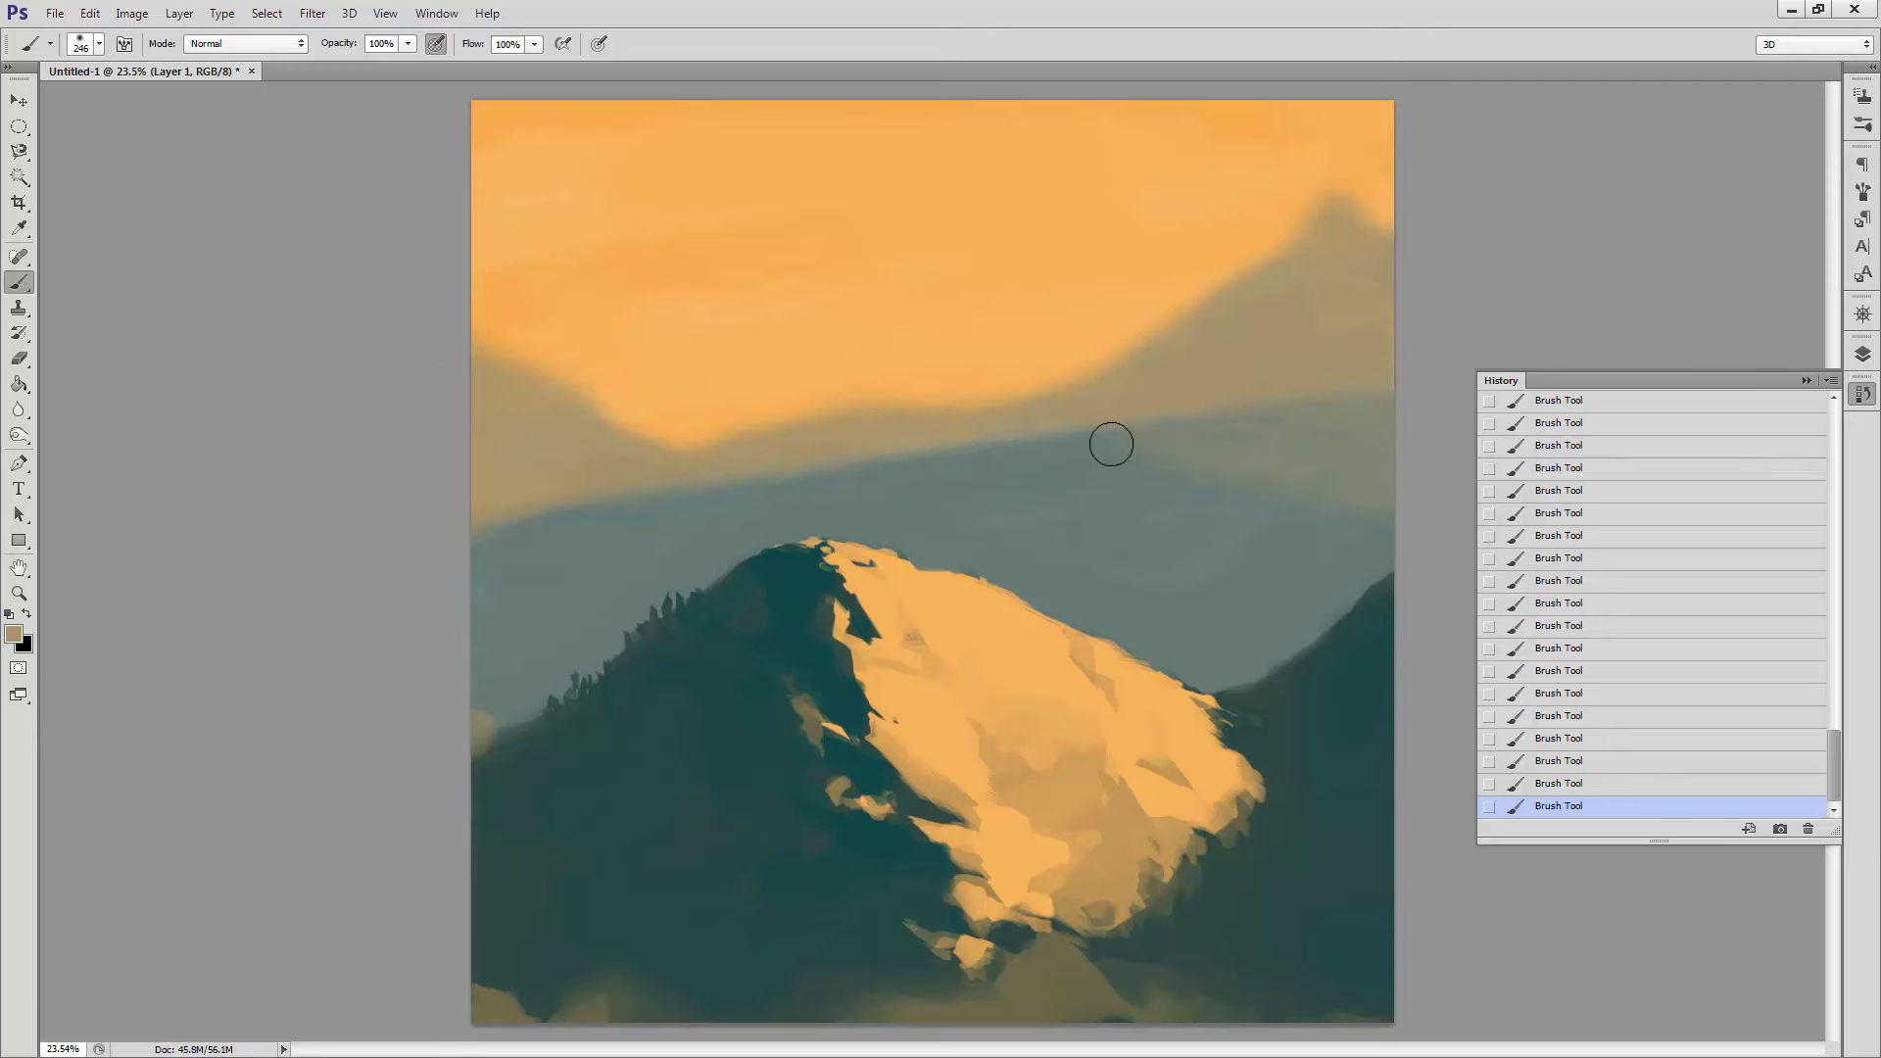
{"action": "right_click", "coordinate": [1228, 392]}
{"action": "key", "text": "Return"}
Step: Sample dark teal and sky orange, then shift the foreground colour toward yellow
{"action": "left_click", "coordinate": [594, 684], "text": "alt"}
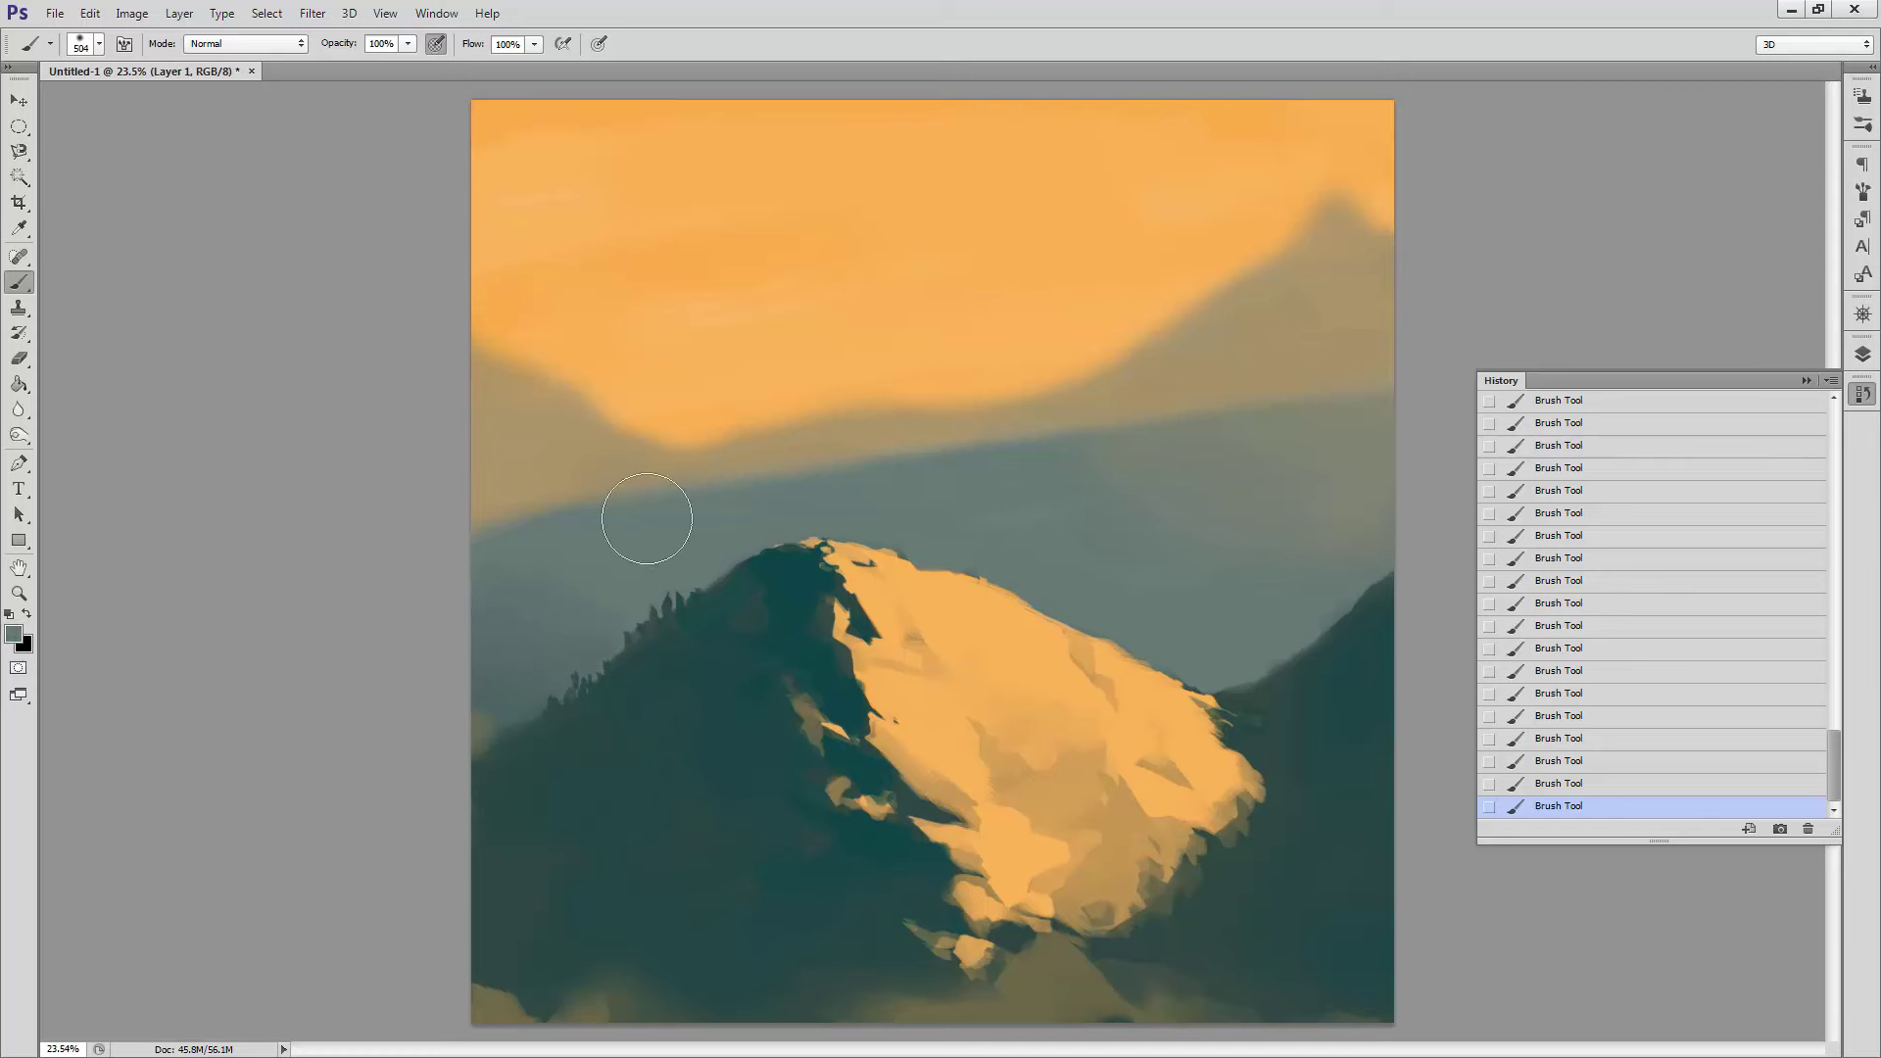
{"action": "left_click", "coordinate": [748, 378], "text": "alt"}
{"action": "left_click", "coordinate": [13, 634]}
{"action": "left_click_drag", "start_coordinate": [519, 776], "coordinate": [538, 773]}
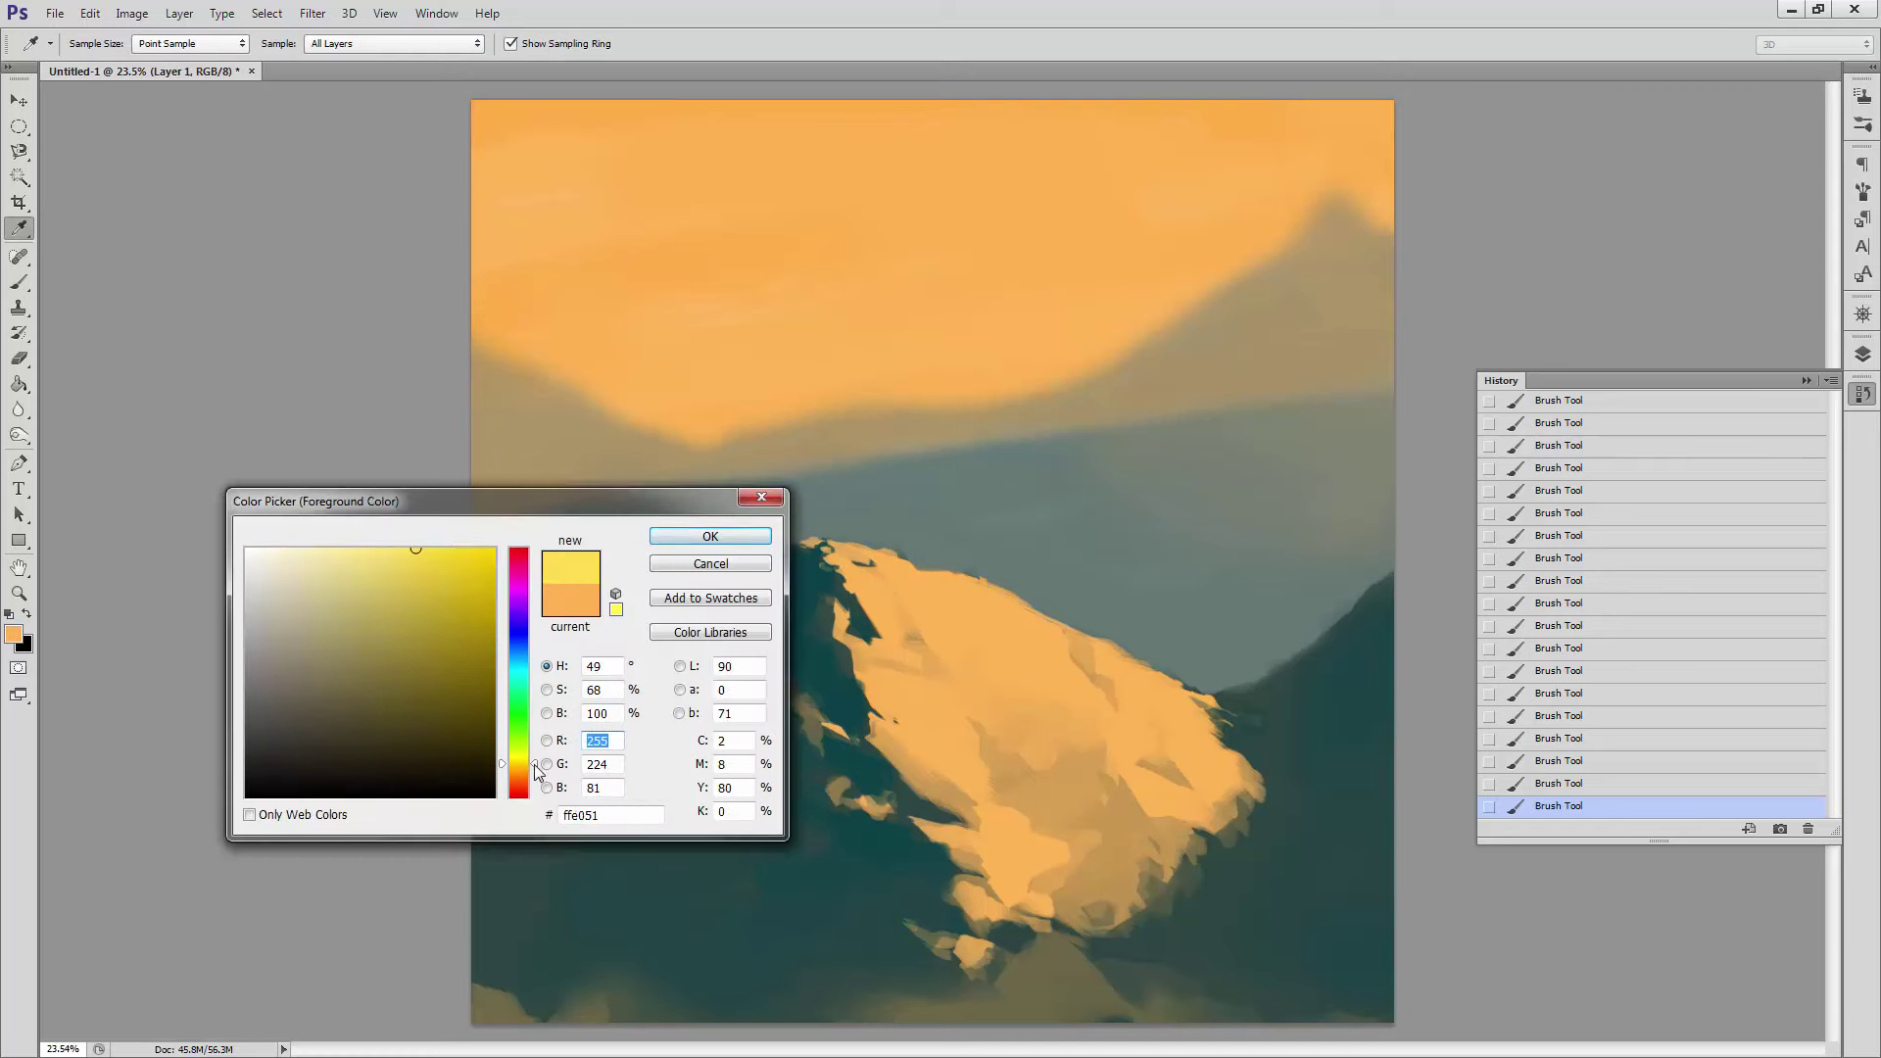
Step: Paint yellow into the upper-right sky, then sample orange and tan from the canvas
{"action": "key", "text": "Return"}
{"action": "mouse_move", "coordinate": [1366, 92]}
{"action": "left_mouse_down"}
{"action": "mouse_move", "coordinate": [1160, 131]}
{"action": "mouse_move", "coordinate": [854, 96]}
{"action": "left_mouse_up"}
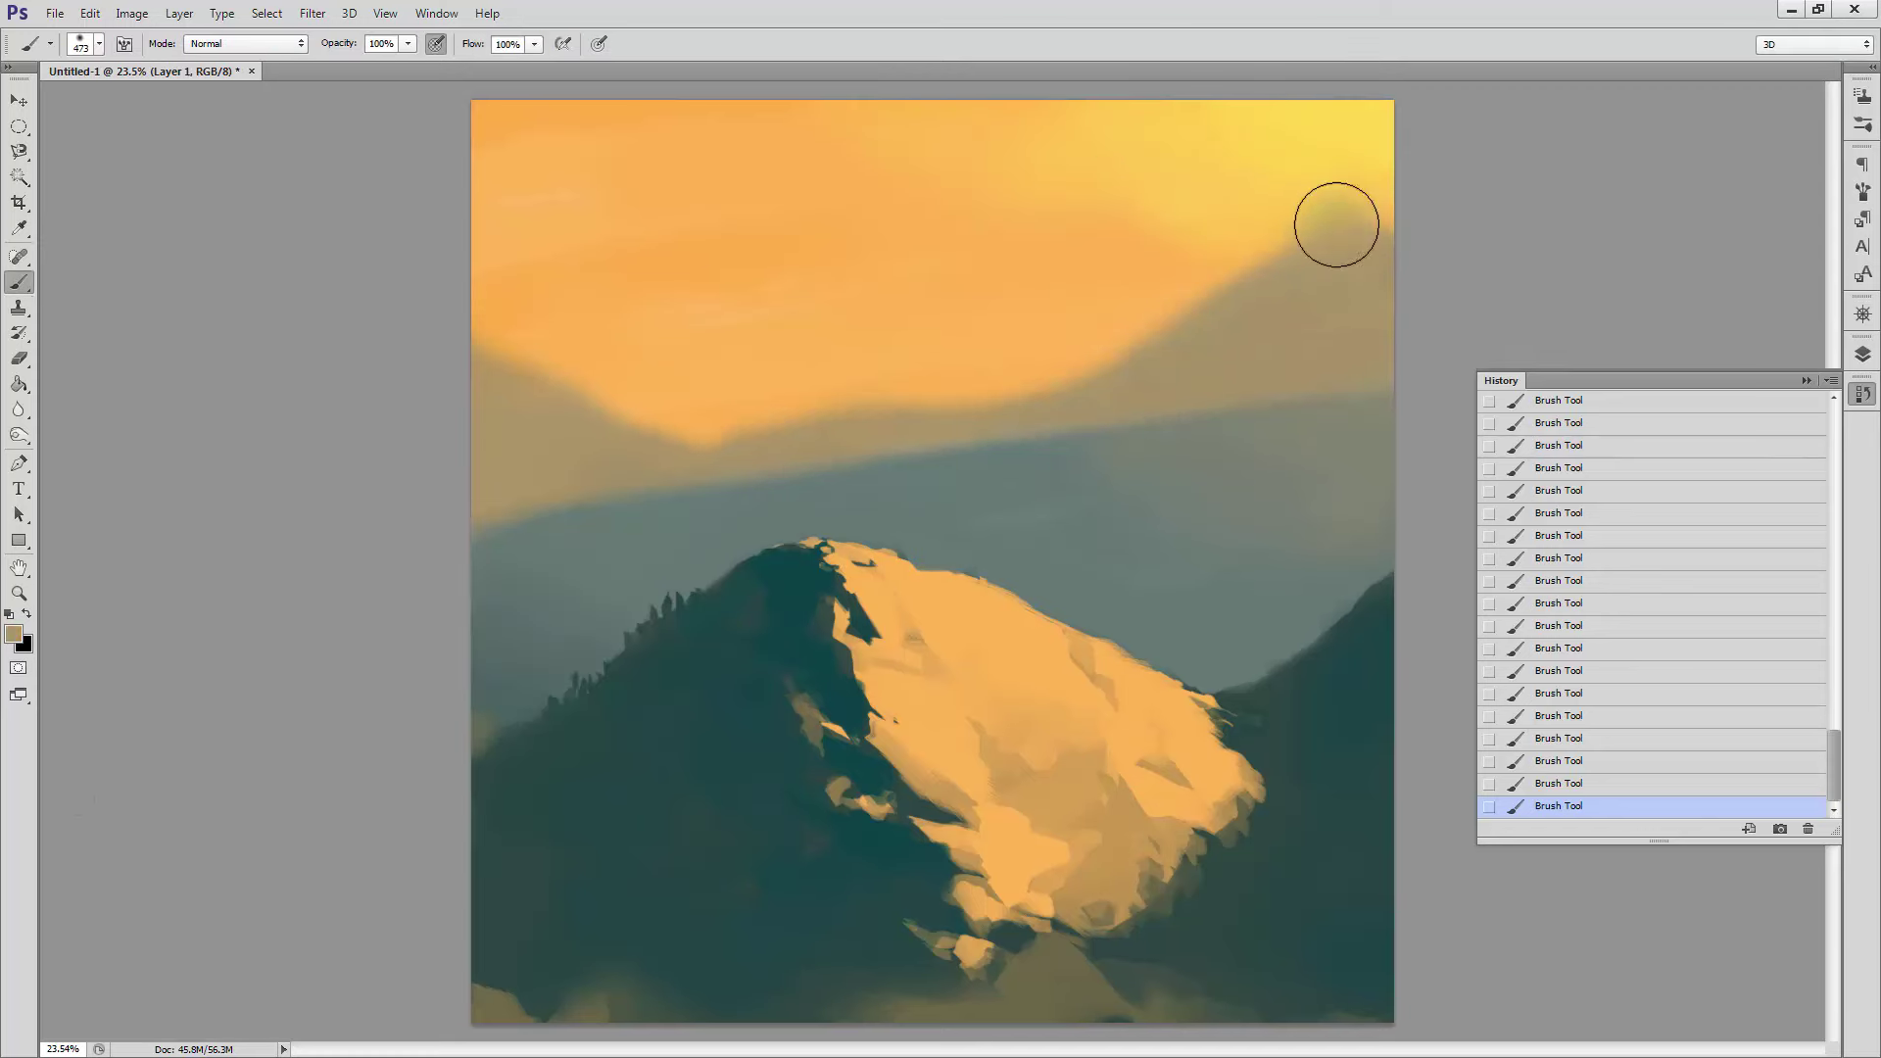
{"action": "left_click", "coordinate": [14, 634]}
{"action": "key", "text": "Return"}
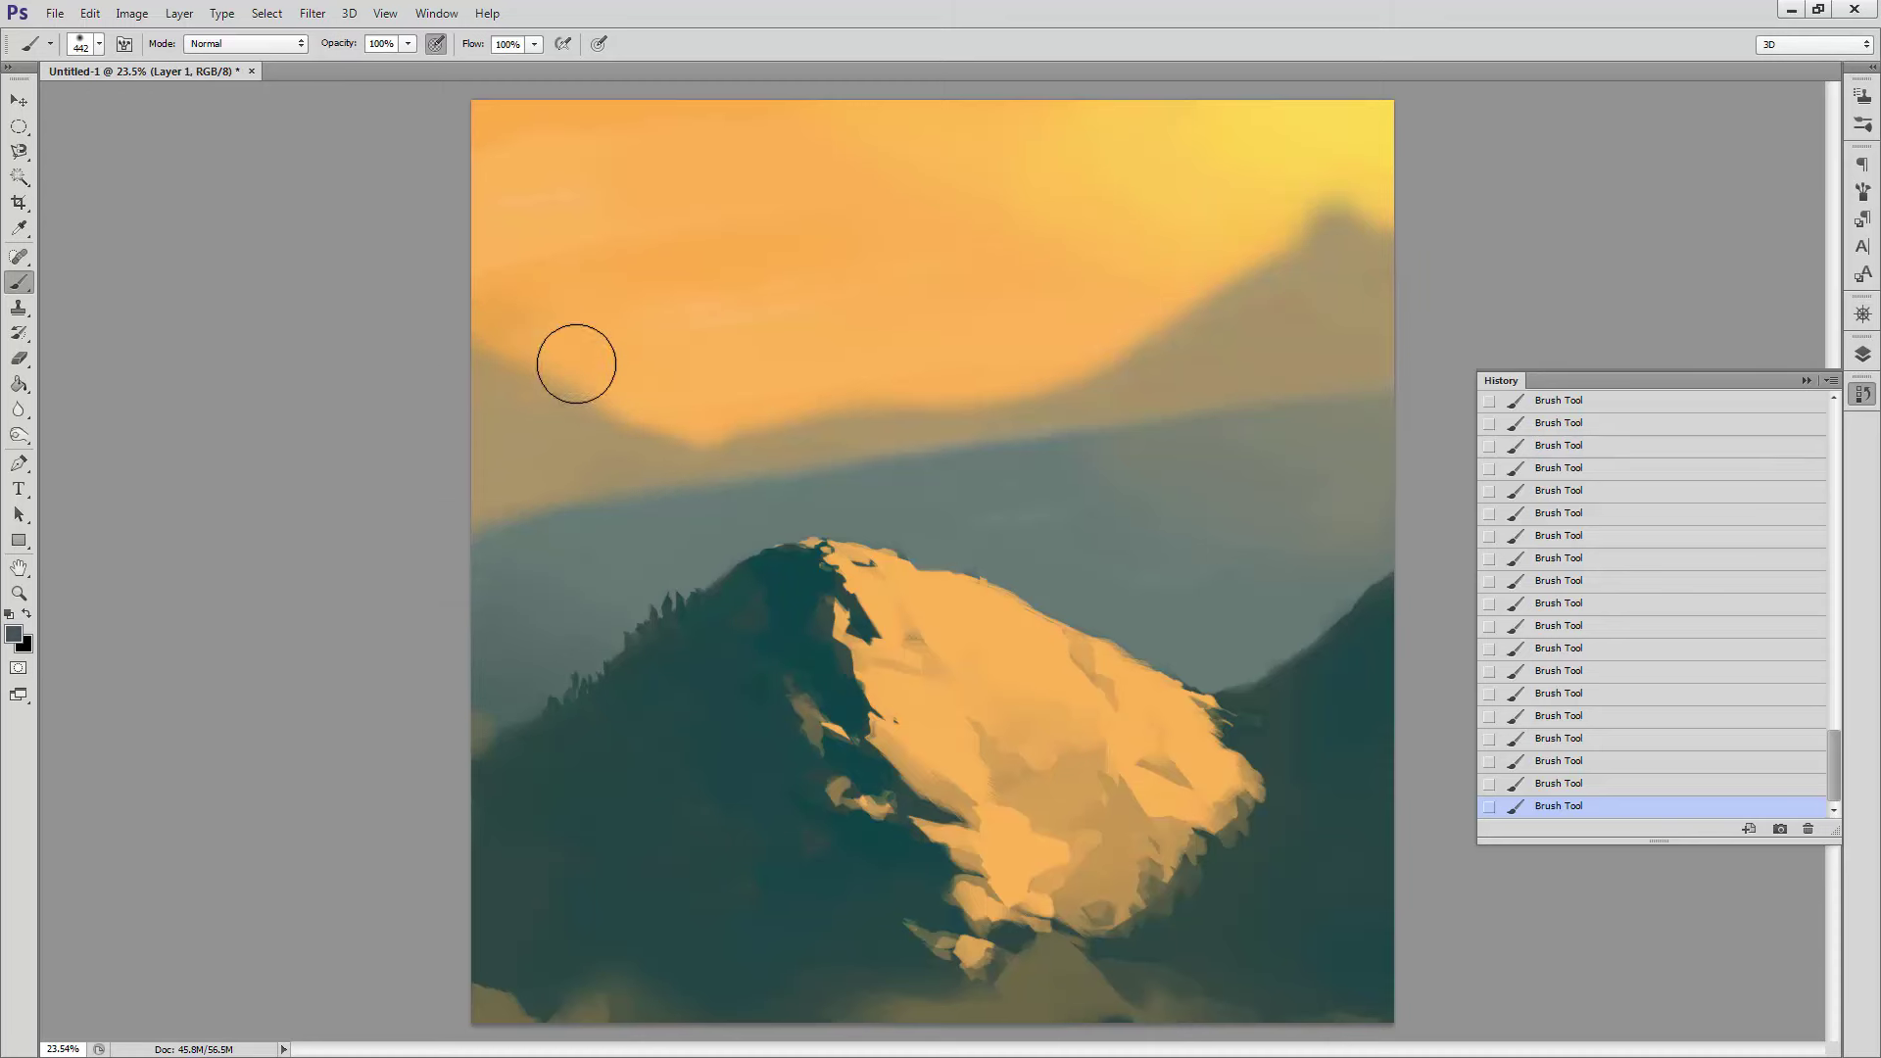
{"action": "left_click", "coordinate": [740, 365], "text": "alt"}
{"action": "left_click", "coordinate": [829, 452], "text": "alt"}
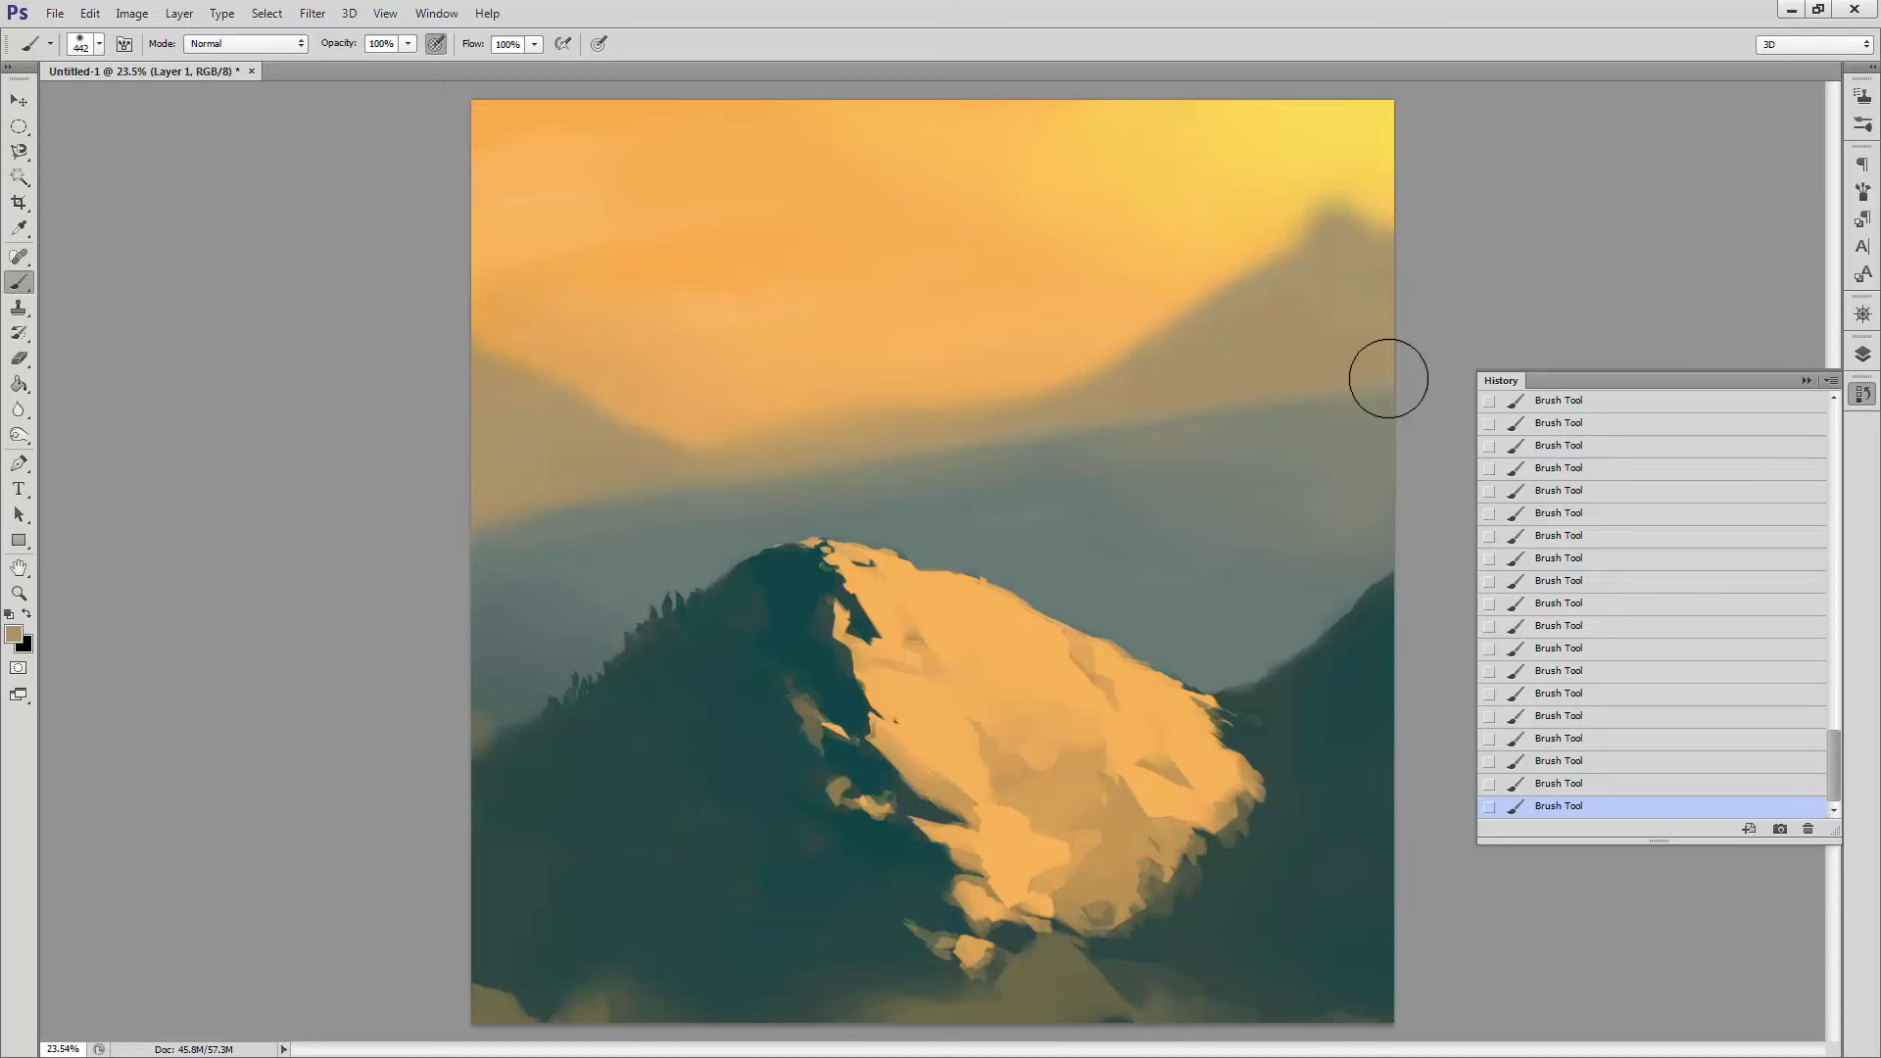
Step: Try a bright yellow highlight on the lit mountain face, then undo it
{"action": "right_click", "coordinate": [1068, 487]}
{"action": "left_click", "coordinate": [1316, 189], "text": "alt"}
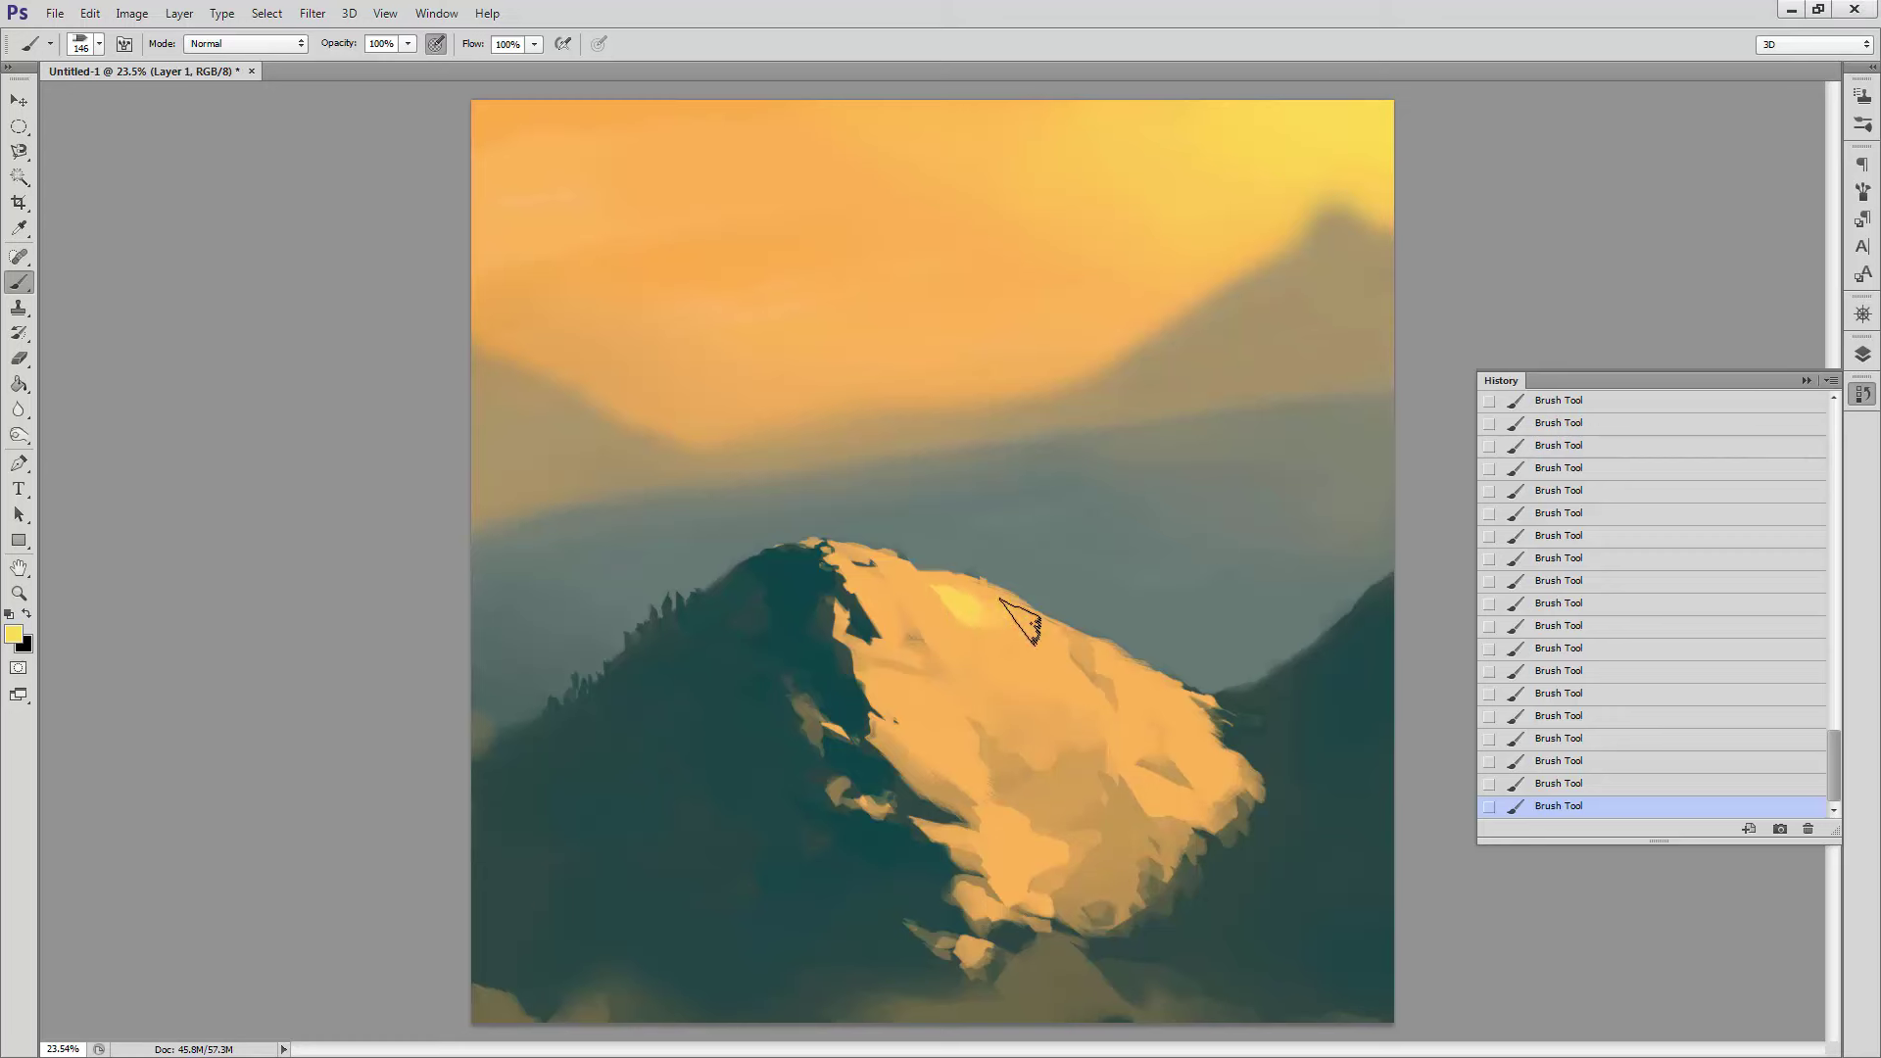
{"action": "mouse_move", "coordinate": [1009, 609]}
{"action": "left_mouse_down"}
{"action": "mouse_move", "coordinate": [980, 629]}
{"action": "mouse_move", "coordinate": [1125, 713]}
{"action": "mouse_move", "coordinate": [957, 714]}
{"action": "mouse_move", "coordinate": [957, 630]}
{"action": "mouse_move", "coordinate": [1108, 726]}
{"action": "left_mouse_up"}
{"action": "key", "text": "ctrl+alt+z"}
{"action": "key", "text": "ctrl+alt+z"}
{"action": "key", "text": "ctrl+alt+z"}
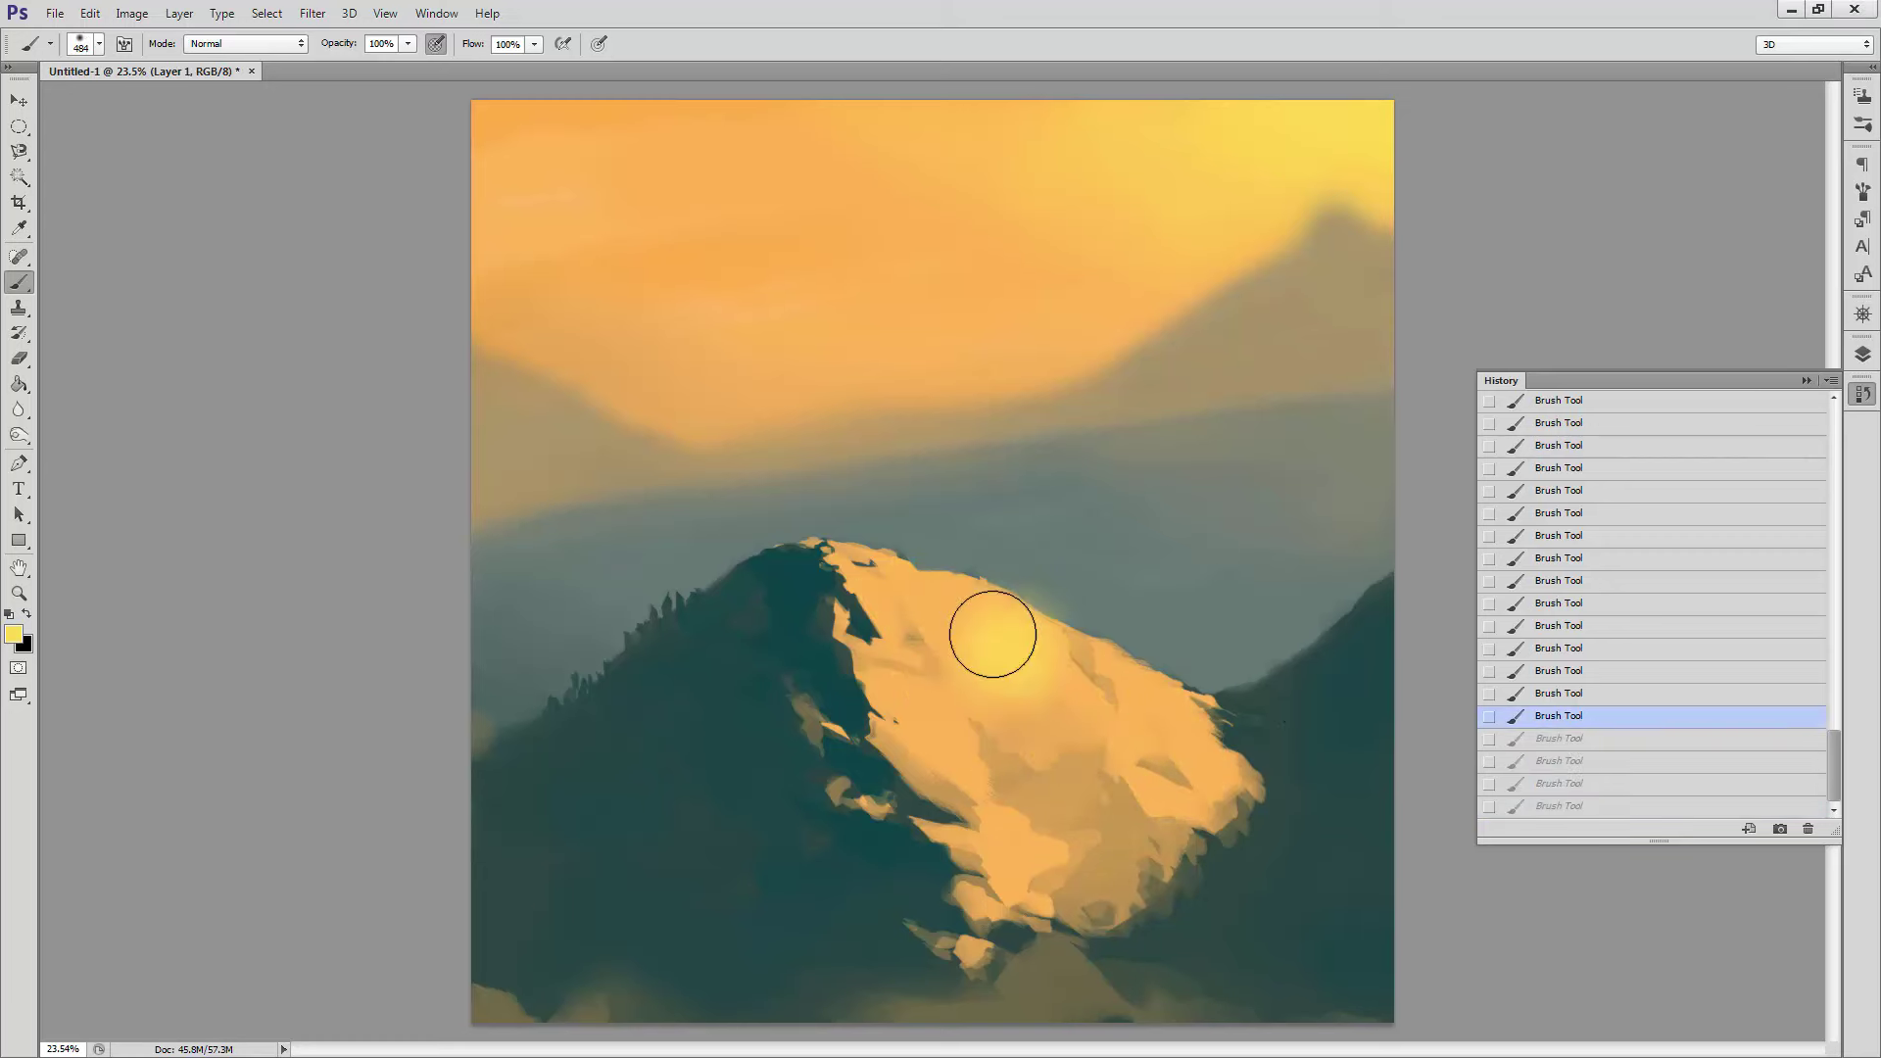
Step: Paint a dark teal stroke in the haze, then step back in History and shrink the brush for detail
{"action": "right_click", "coordinate": [1098, 706]}
{"action": "right_click", "coordinate": [1274, 519]}
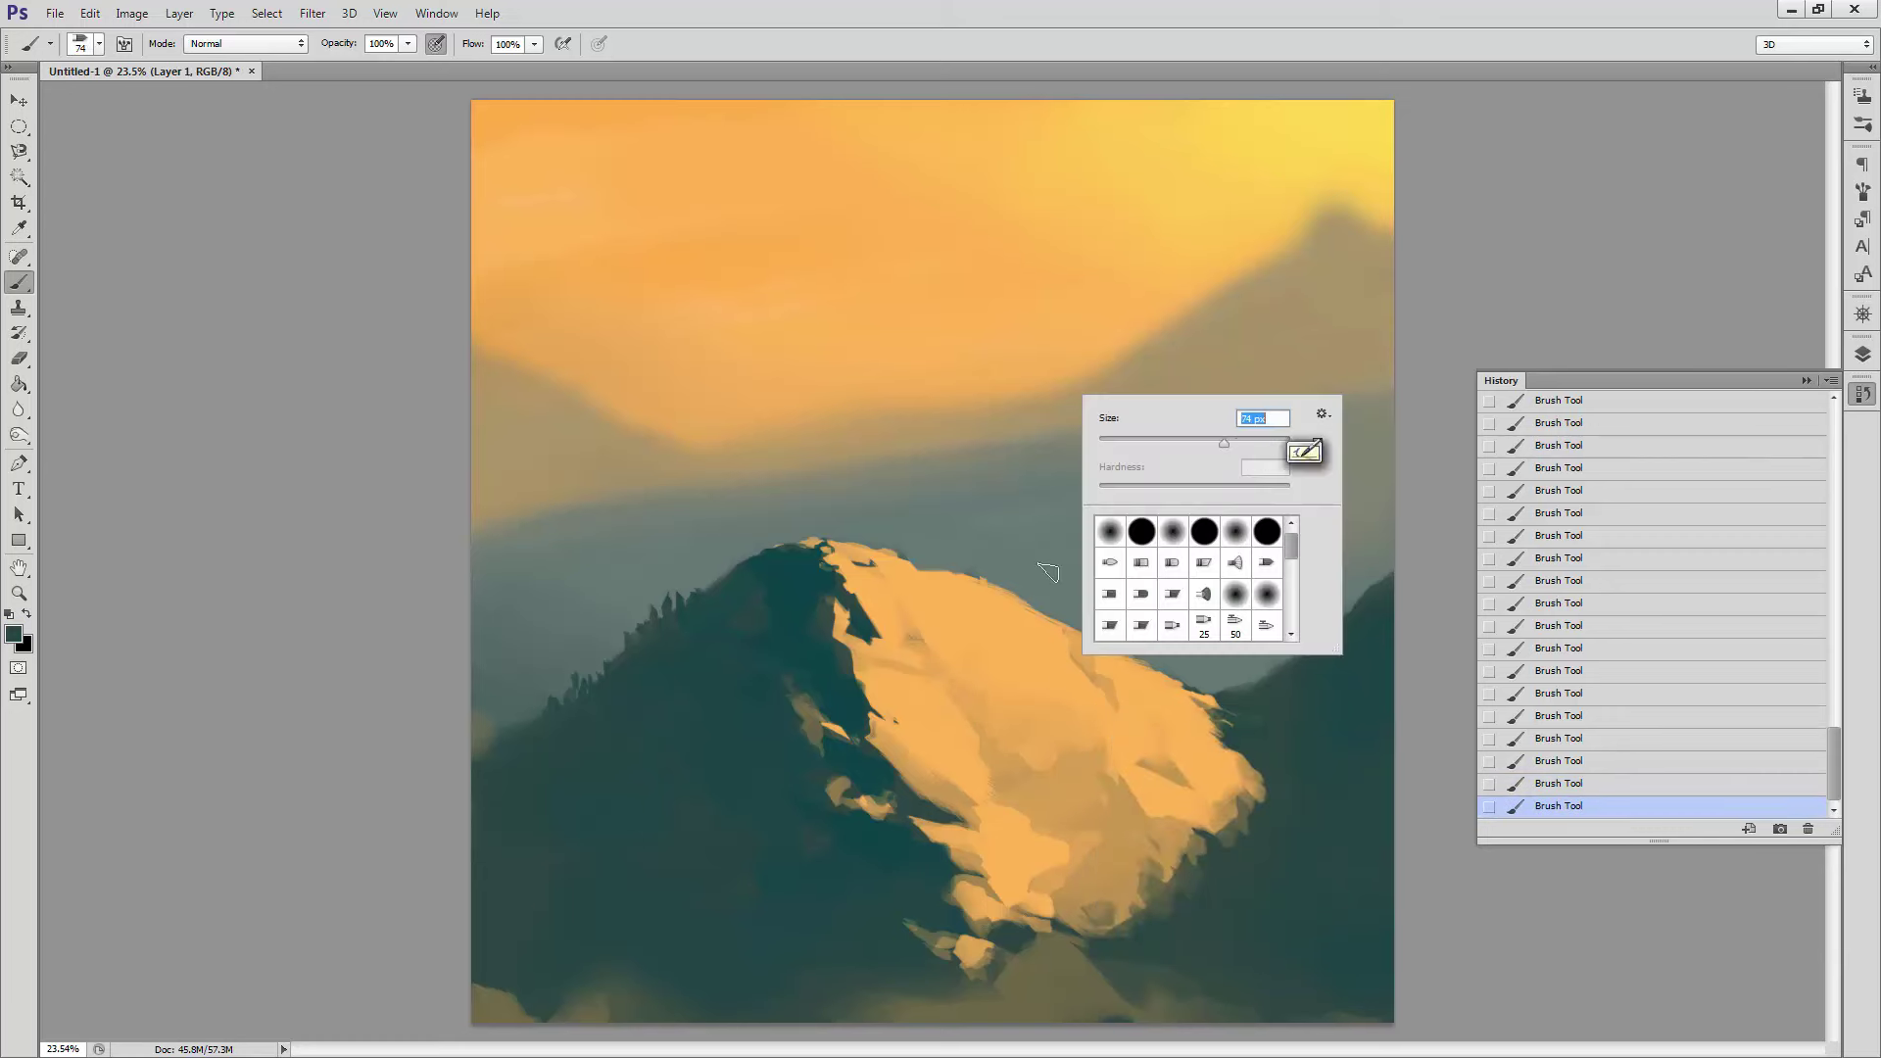
{"action": "left_click_drag", "start_coordinate": [1019, 590], "coordinate": [1186, 537]}
{"action": "right_click", "coordinate": [1136, 574]}
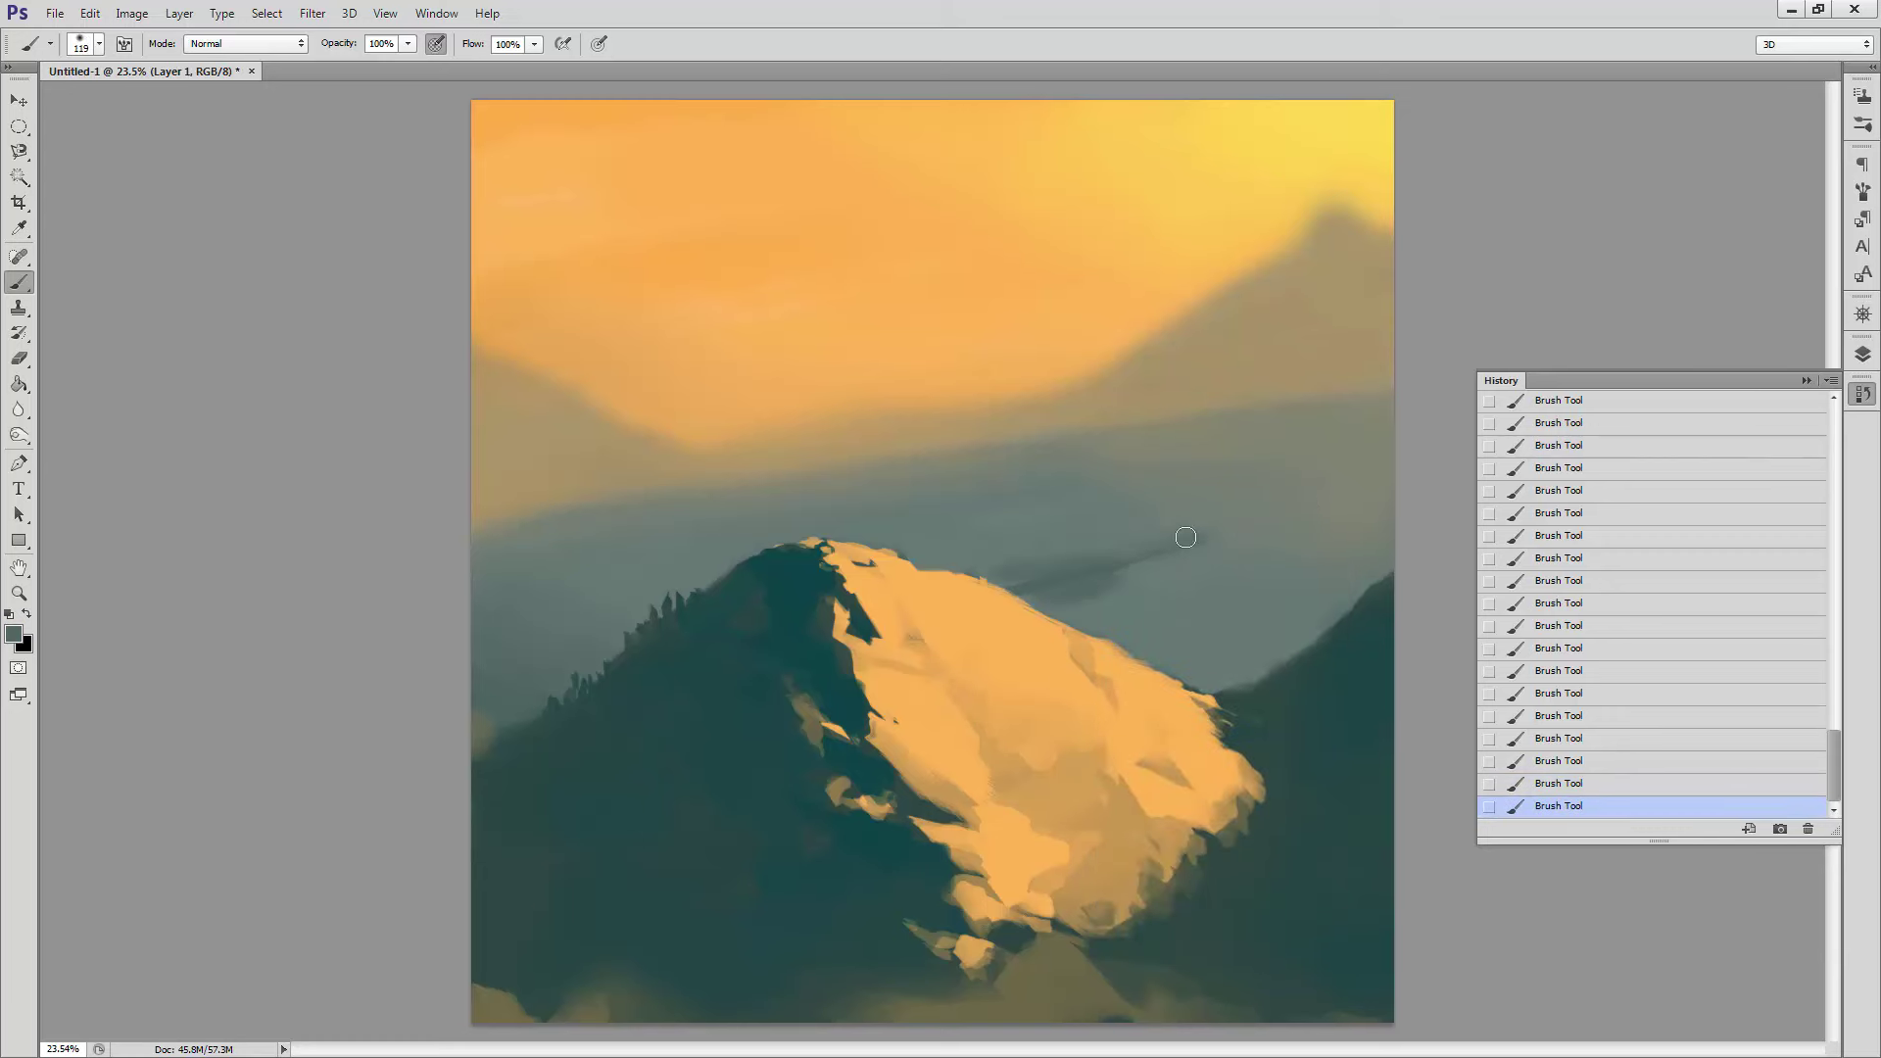
{"action": "left_click", "coordinate": [1032, 608], "text": "alt"}
{"action": "right_click", "coordinate": [1066, 576]}
{"action": "left_click", "coordinate": [1629, 404]}
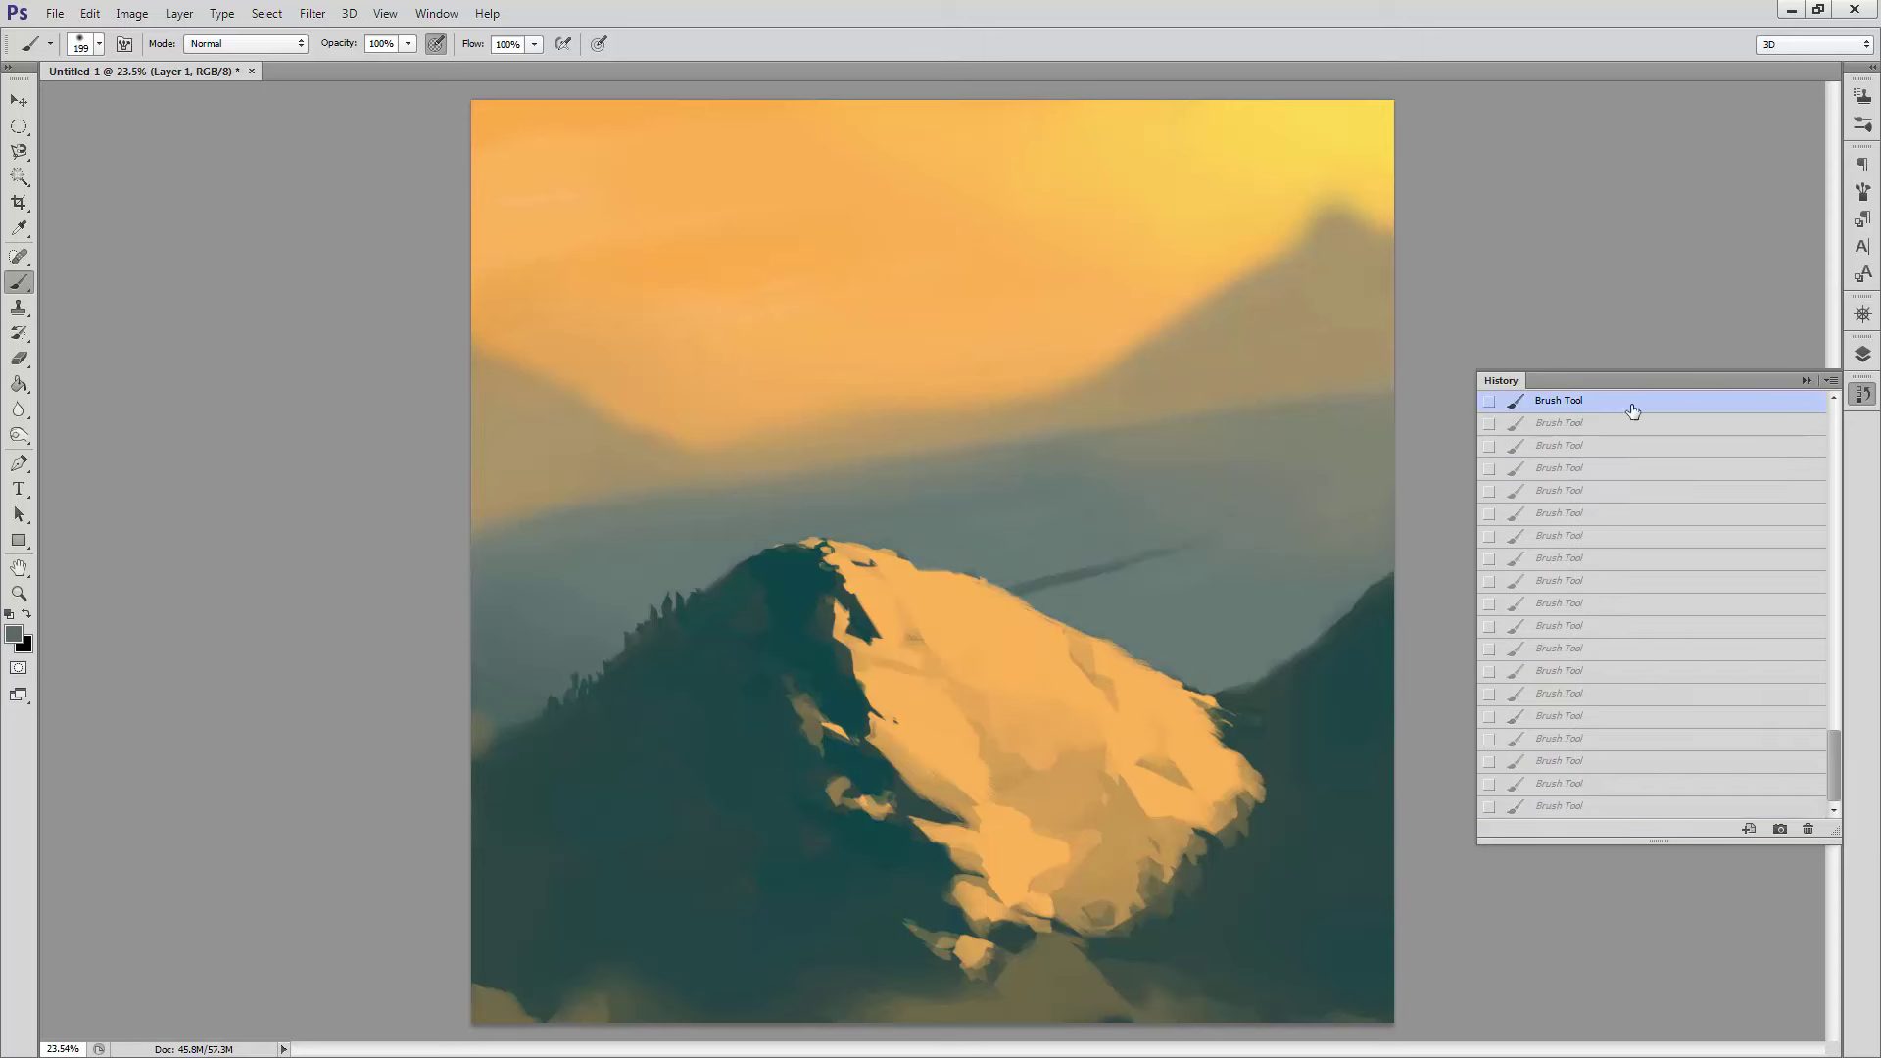
{"action": "right_click", "coordinate": [990, 658]}
{"action": "key", "text": "Return"}
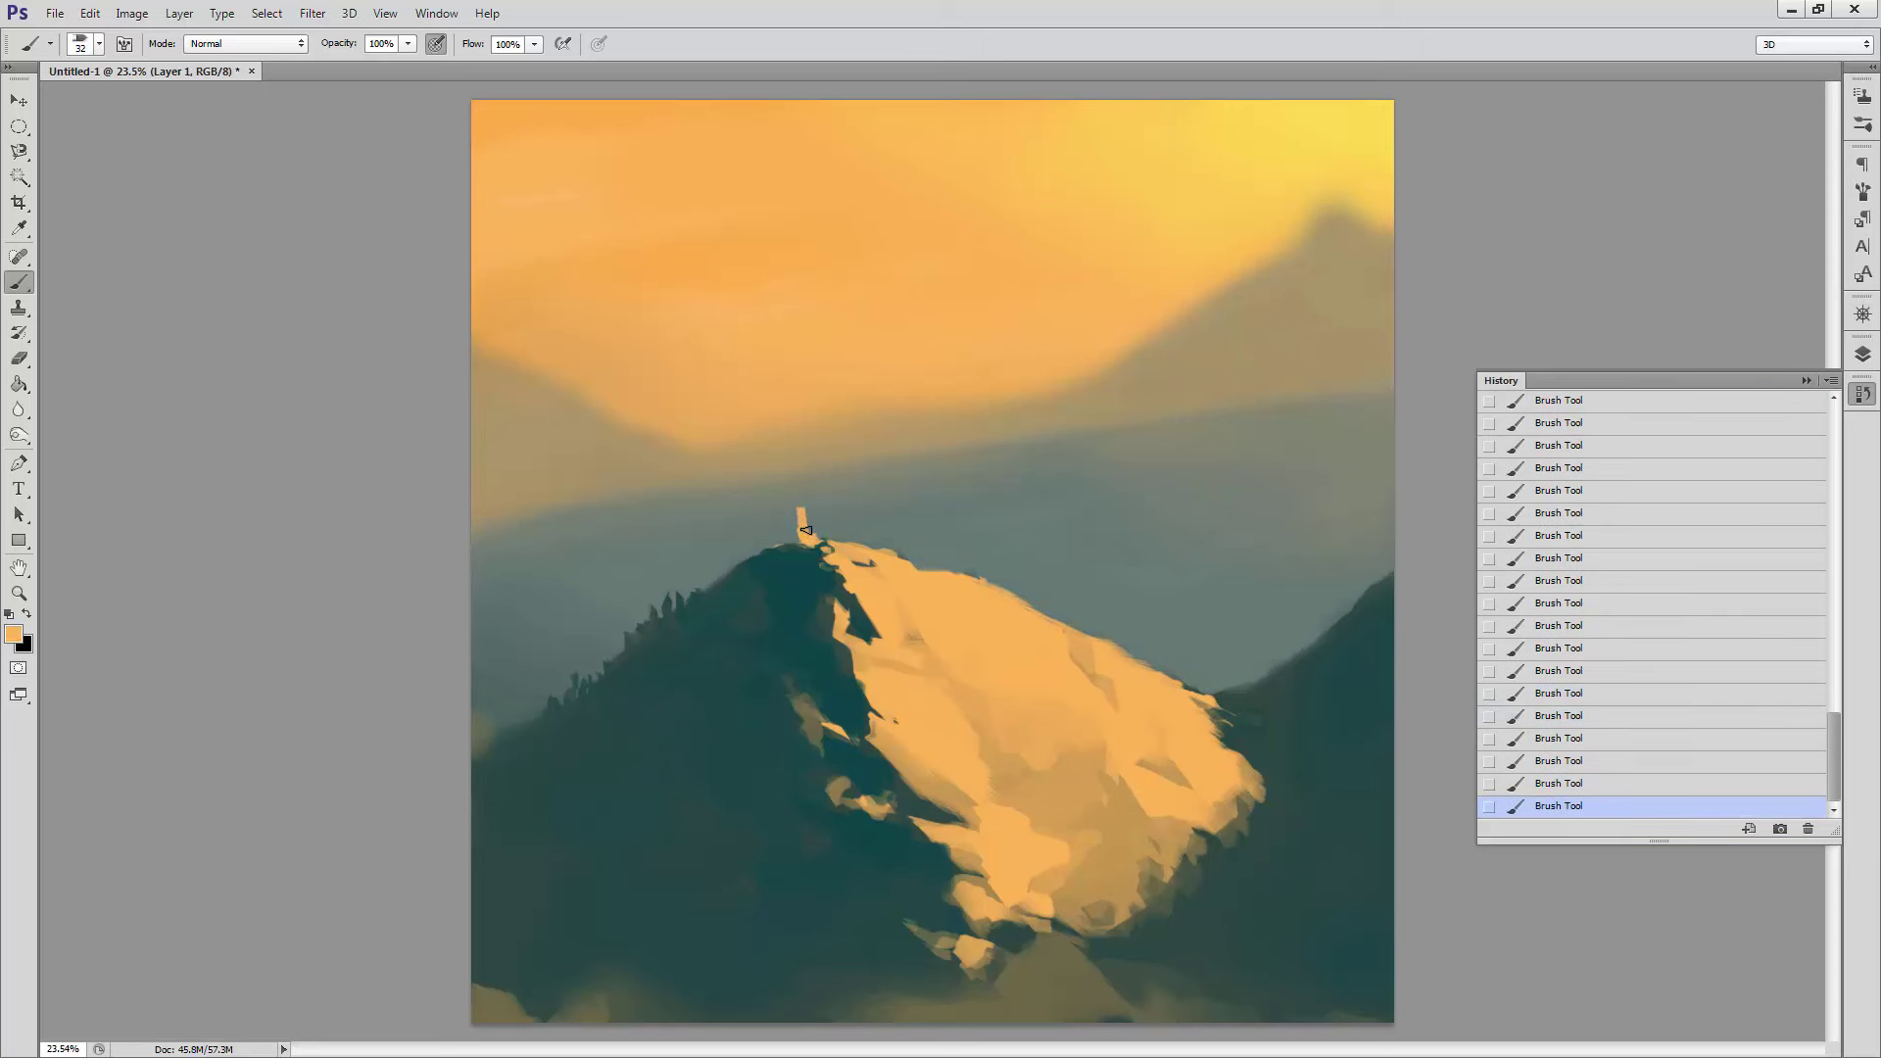
Step: Pick a pale colour from the canvas for the light beam
{"action": "left_click", "coordinate": [807, 531], "text": "alt"}
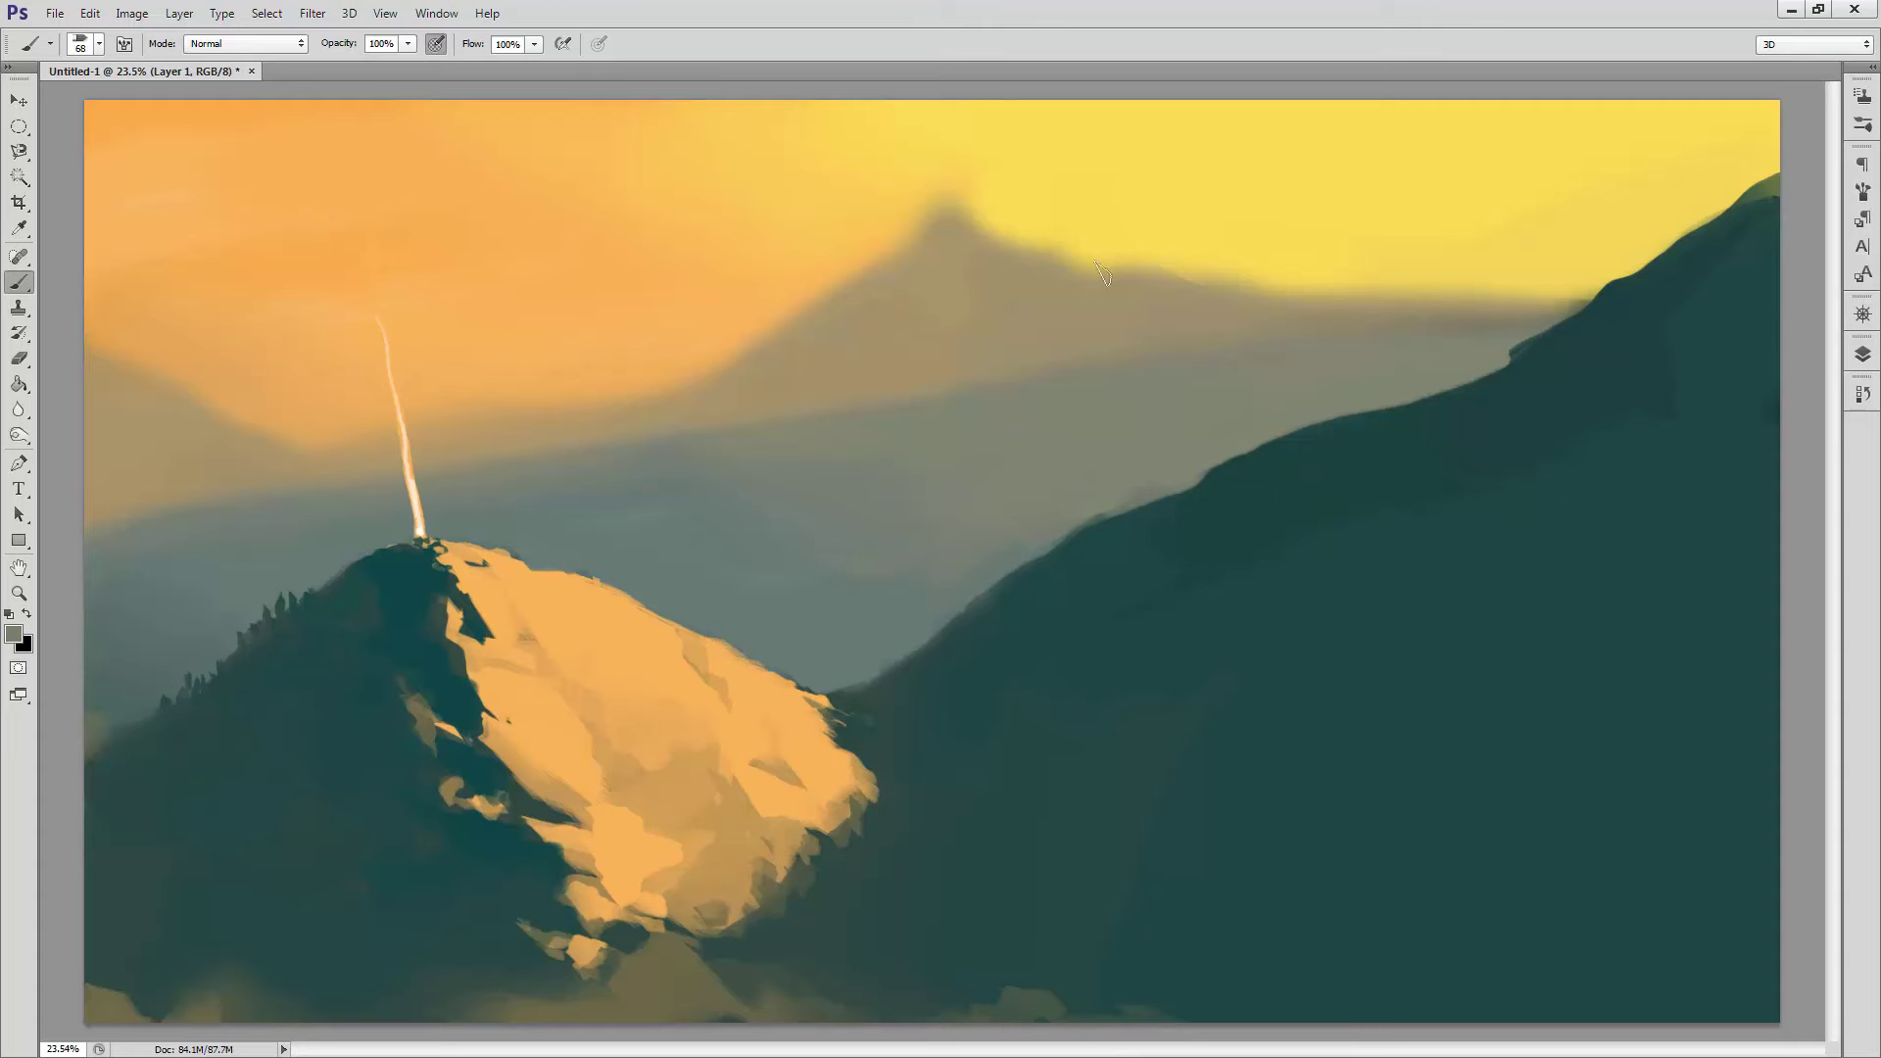
Step: Choose dark navy and block in the figure's head and cloak as a solid silhouette
{"action": "right_click", "coordinate": [1487, 633]}
{"action": "left_click", "coordinate": [13, 633]}
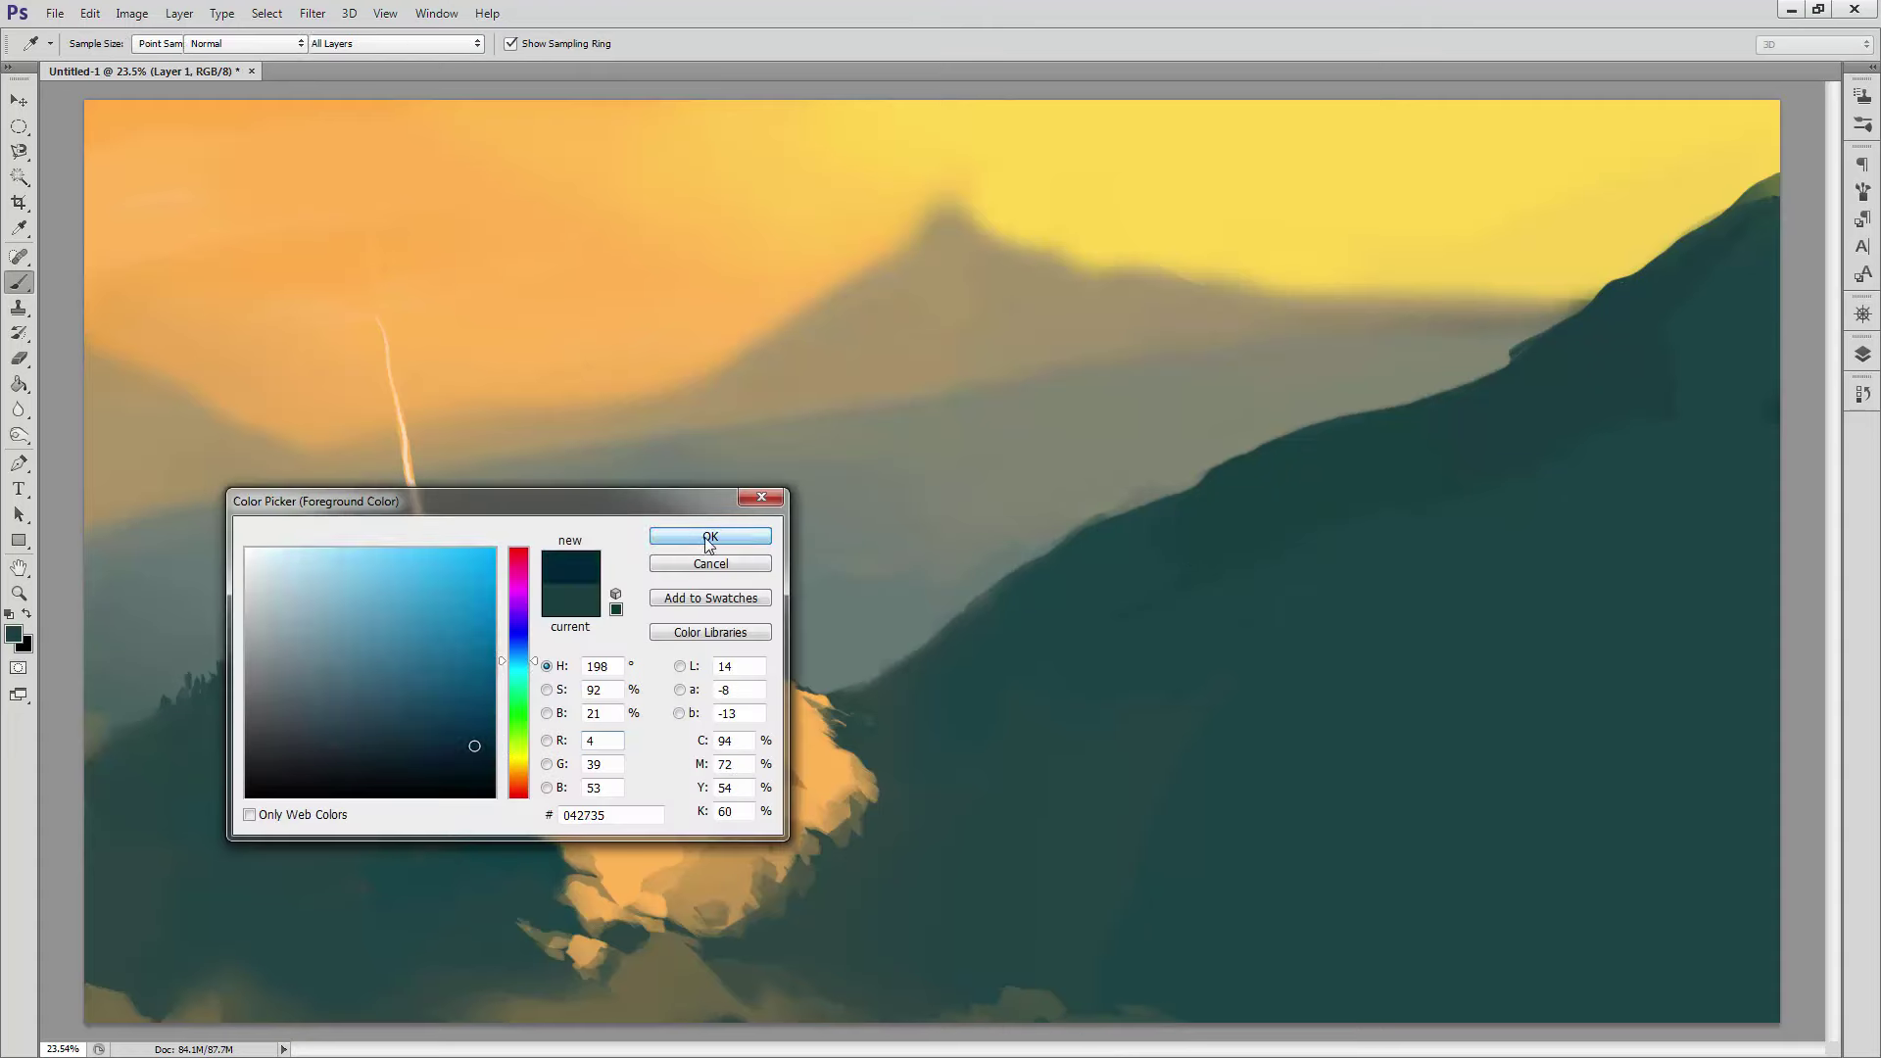
{"action": "left_click", "coordinate": [709, 537]}
{"action": "mouse_move", "coordinate": [1411, 809]}
{"action": "left_mouse_down"}
{"action": "mouse_move", "coordinate": [1381, 676]}
{"action": "mouse_move", "coordinate": [1470, 882]}
{"action": "left_mouse_up"}
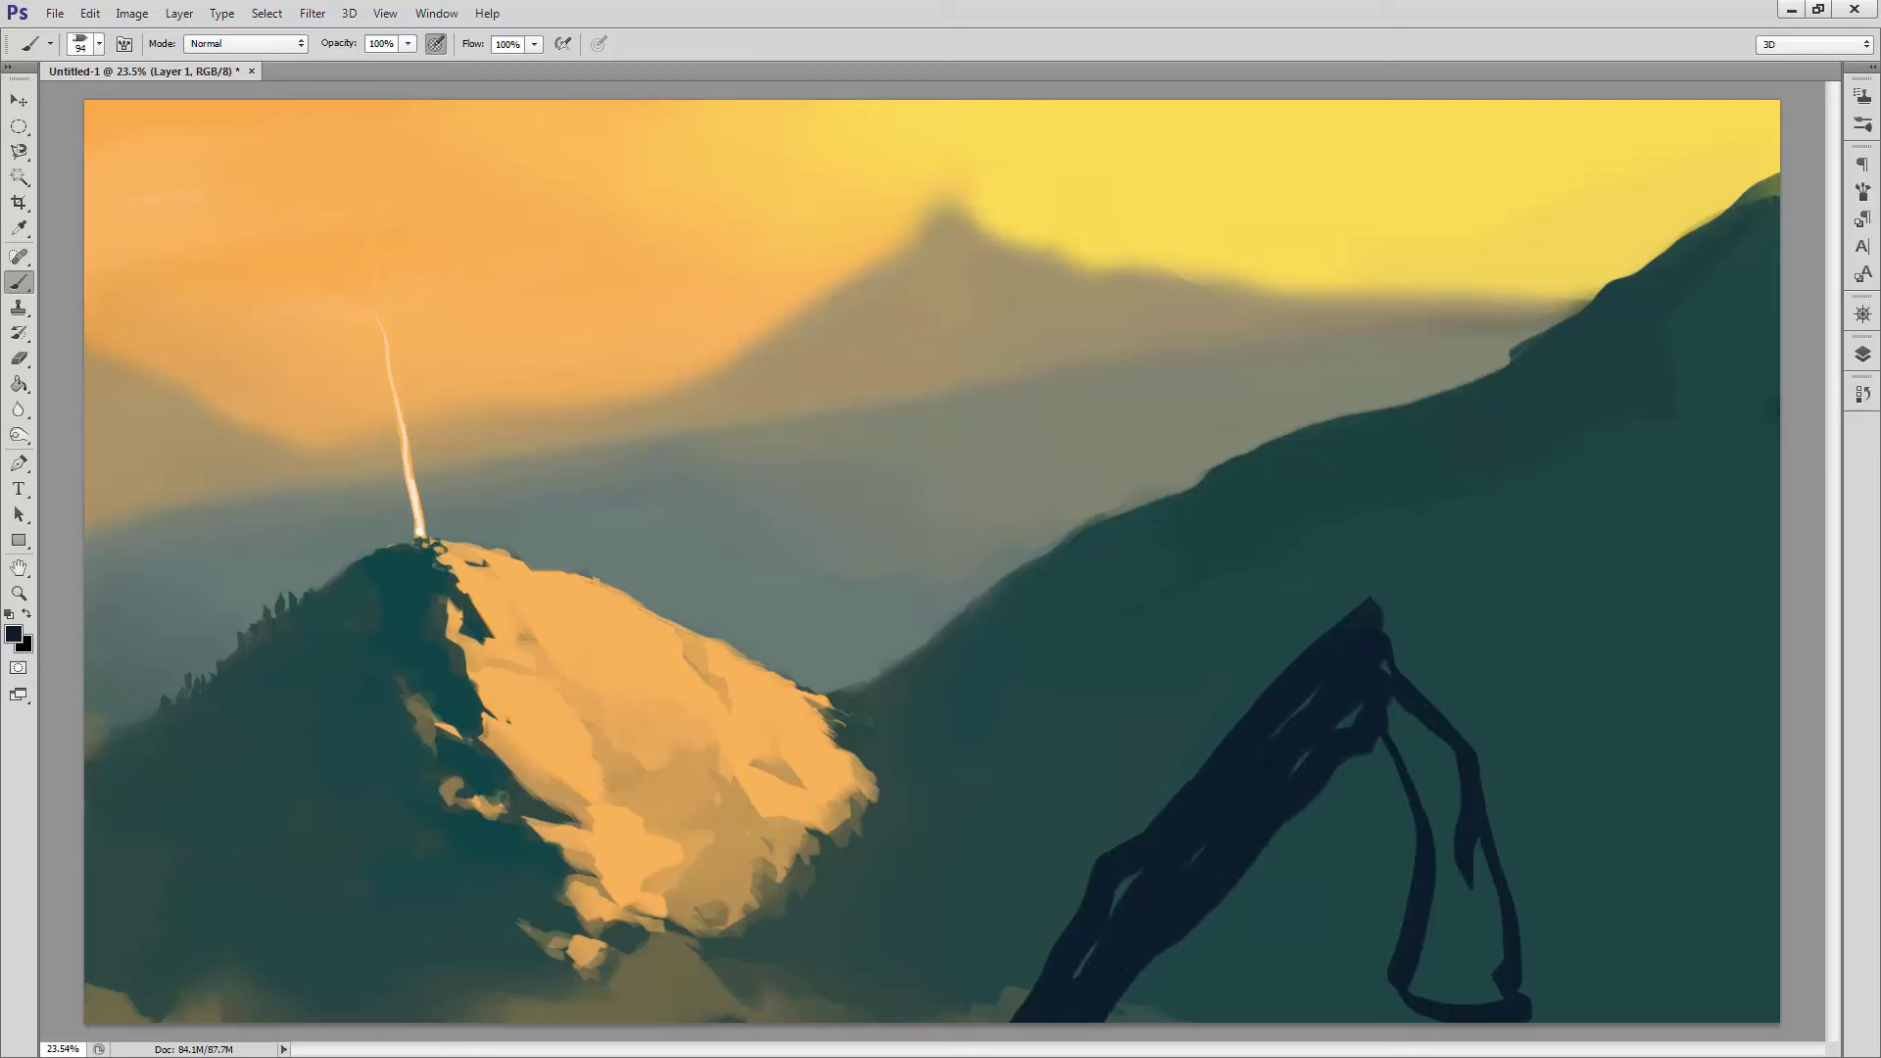
{"action": "left_click_drag", "start_coordinate": [1280, 572], "coordinate": [1381, 666]}
{"action": "left_click_drag", "start_coordinate": [1225, 896], "coordinate": [1144, 975]}
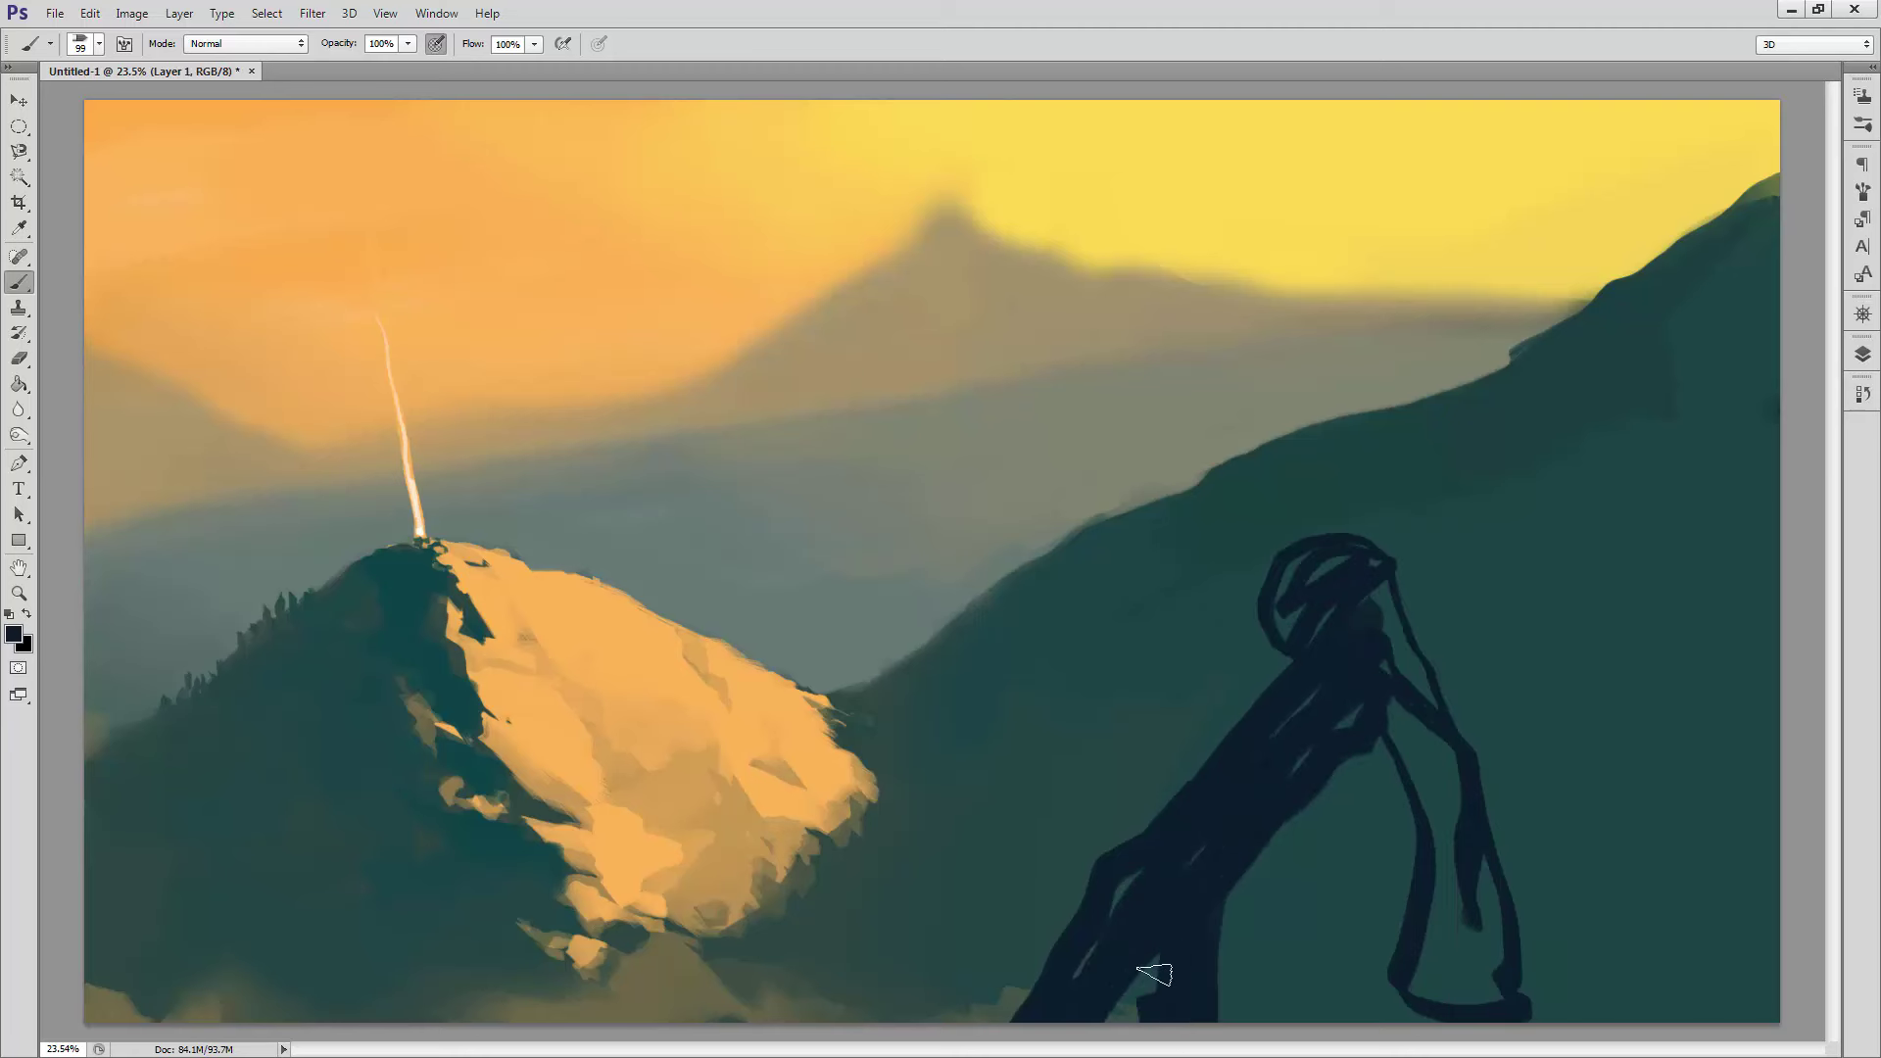
{"action": "mouse_move", "coordinate": [1391, 734]}
{"action": "left_mouse_down"}
{"action": "mouse_move", "coordinate": [1466, 827]}
{"action": "mouse_move", "coordinate": [1340, 833]}
{"action": "mouse_move", "coordinate": [1294, 588]}
{"action": "left_mouse_up"}
{"action": "left_click_drag", "start_coordinate": [1391, 636], "coordinate": [1383, 894]}
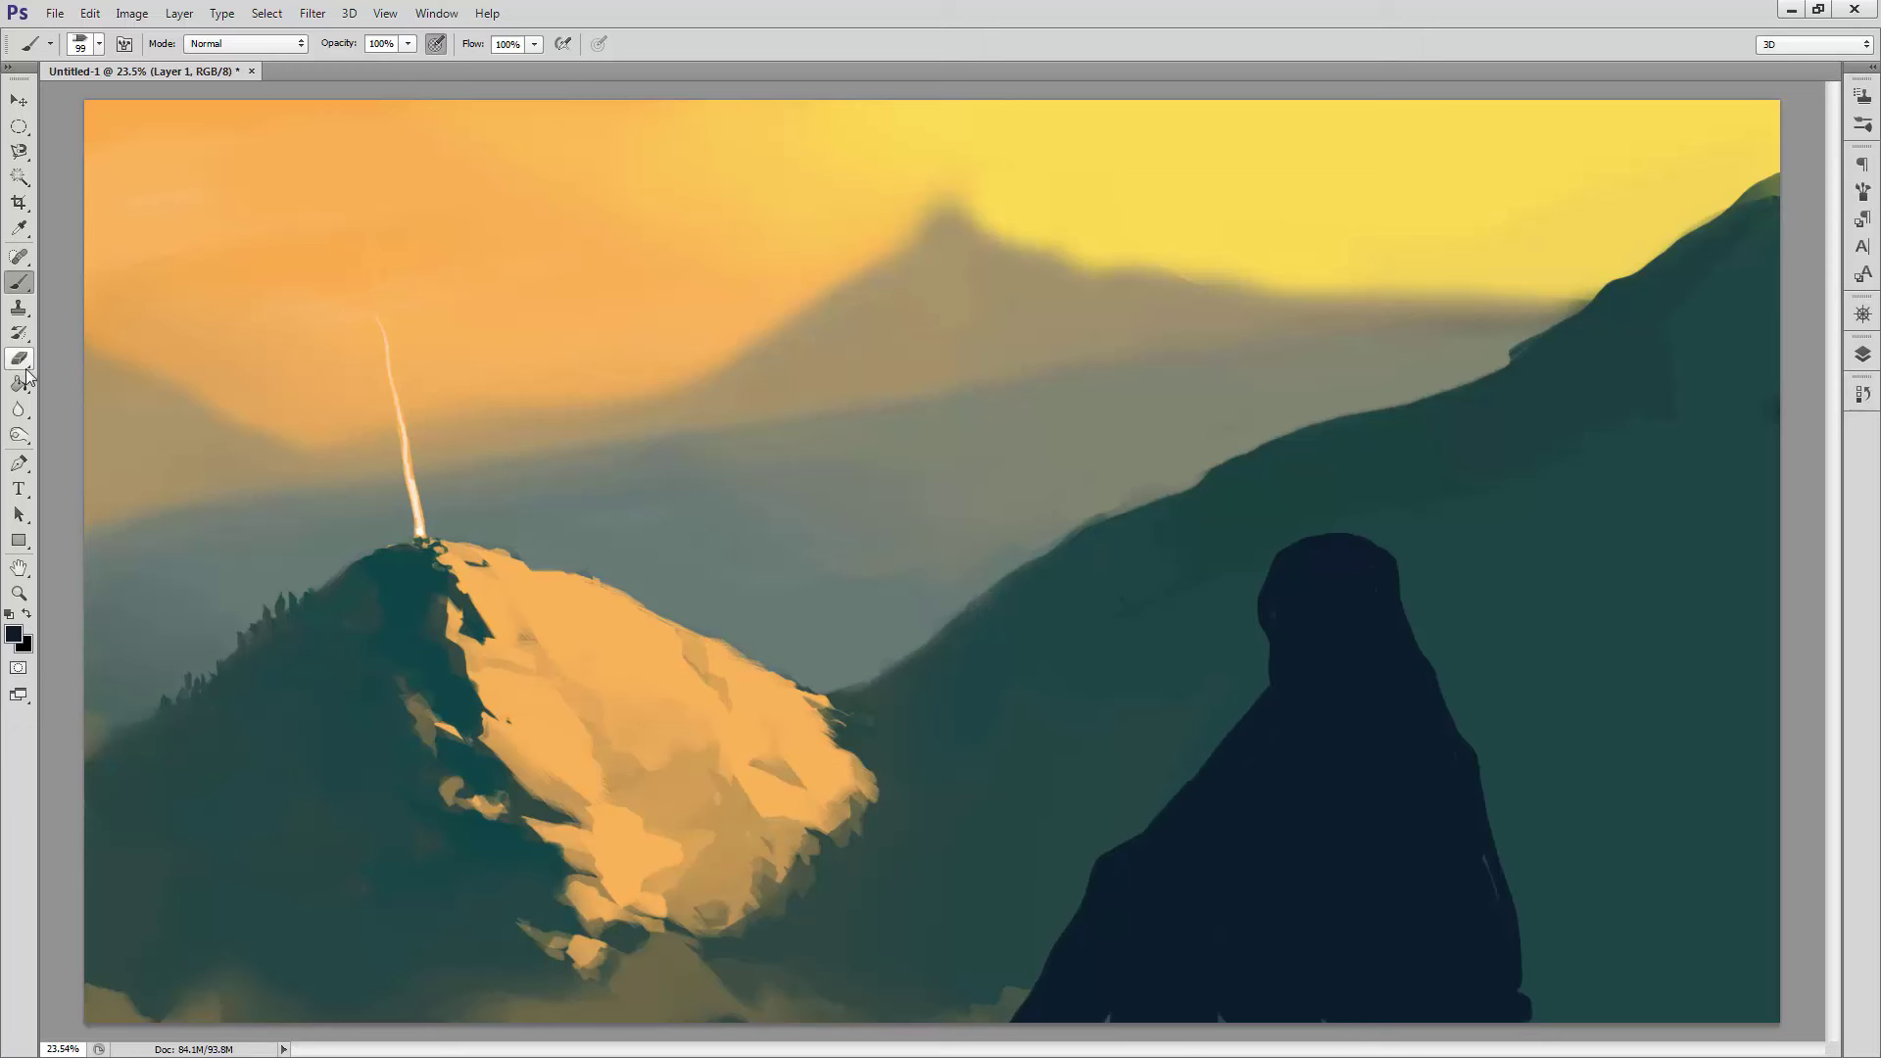
Step: Widen the silhouette and reshape the head upward, tilted left with a pointed hat tip
{"action": "mouse_move", "coordinate": [1038, 1018]}
{"action": "left_mouse_down"}
{"action": "mouse_move", "coordinate": [1268, 647]}
{"action": "mouse_move", "coordinate": [1179, 1038]}
{"action": "left_mouse_up"}
{"action": "left_click_drag", "start_coordinate": [1242, 463], "coordinate": [1353, 453]}
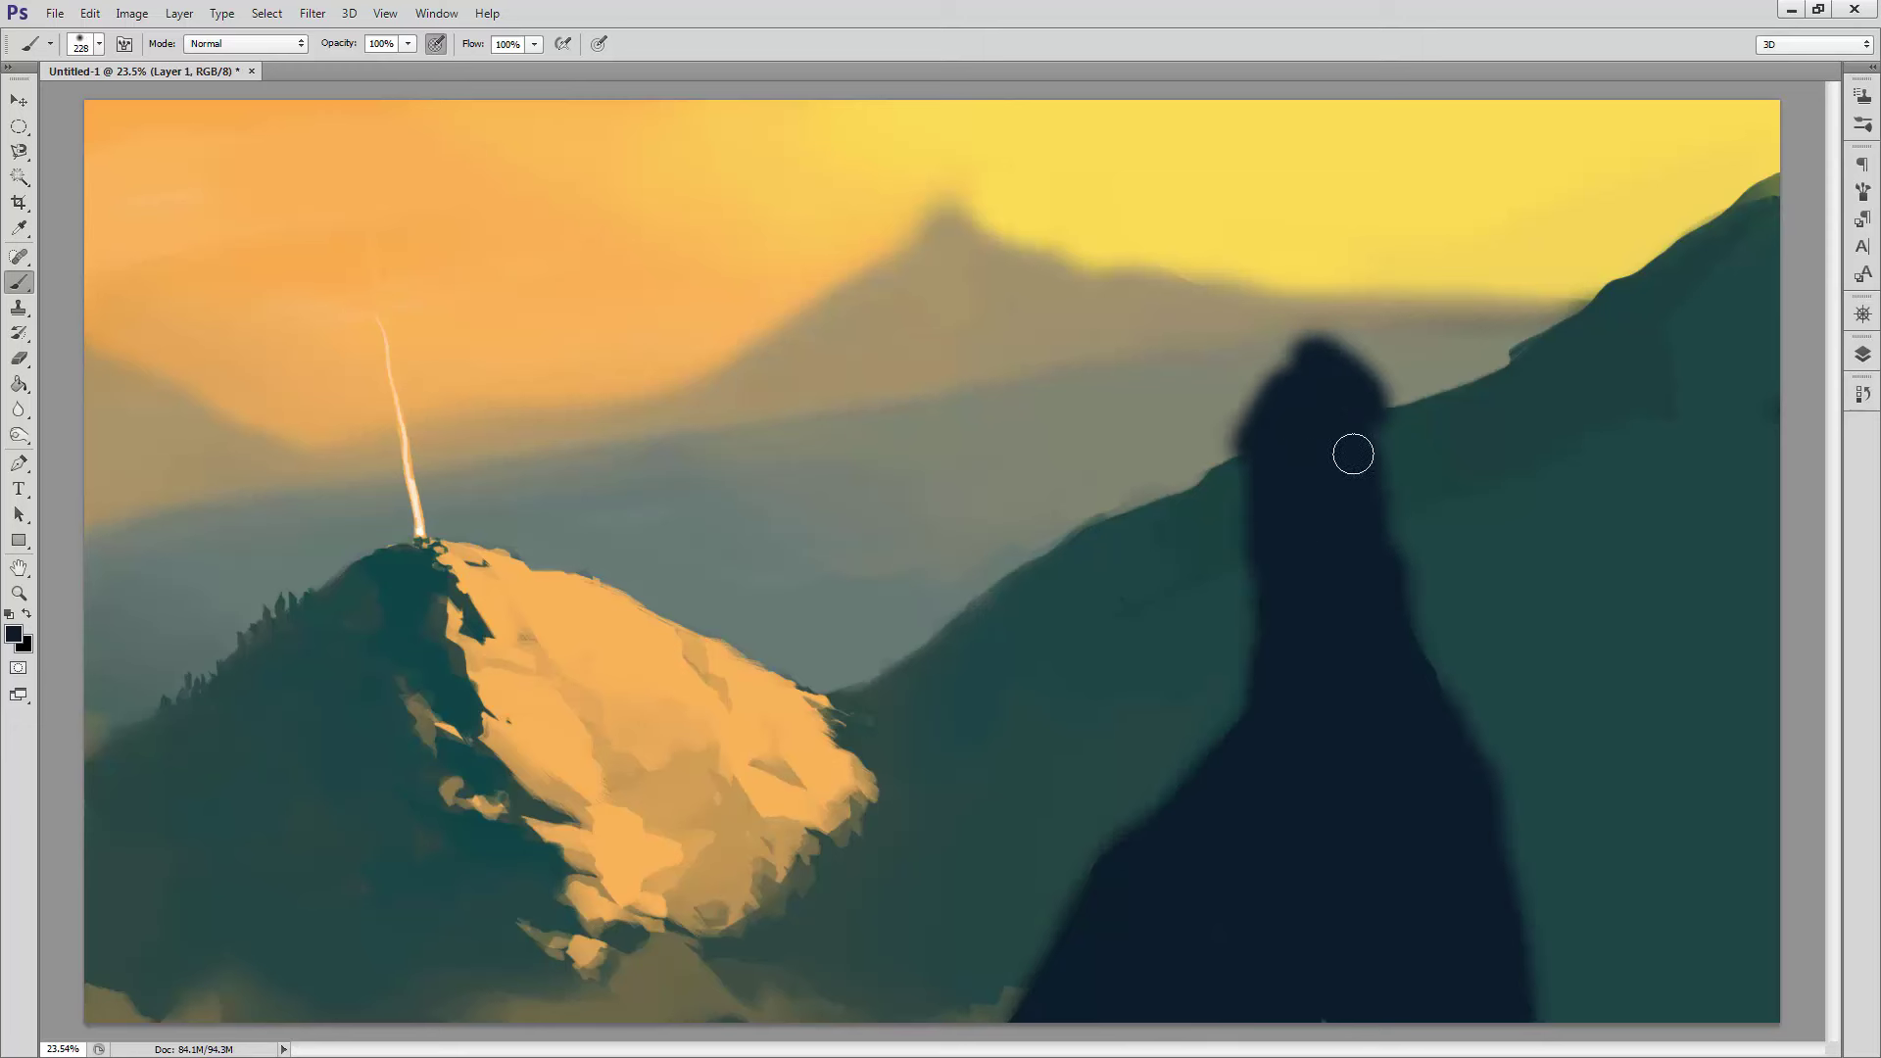
{"action": "left_click_drag", "start_coordinate": [1224, 509], "coordinate": [1274, 323]}
{"action": "right_click", "coordinate": [1264, 353]}
{"action": "left_click_drag", "start_coordinate": [1401, 390], "coordinate": [1352, 390]}
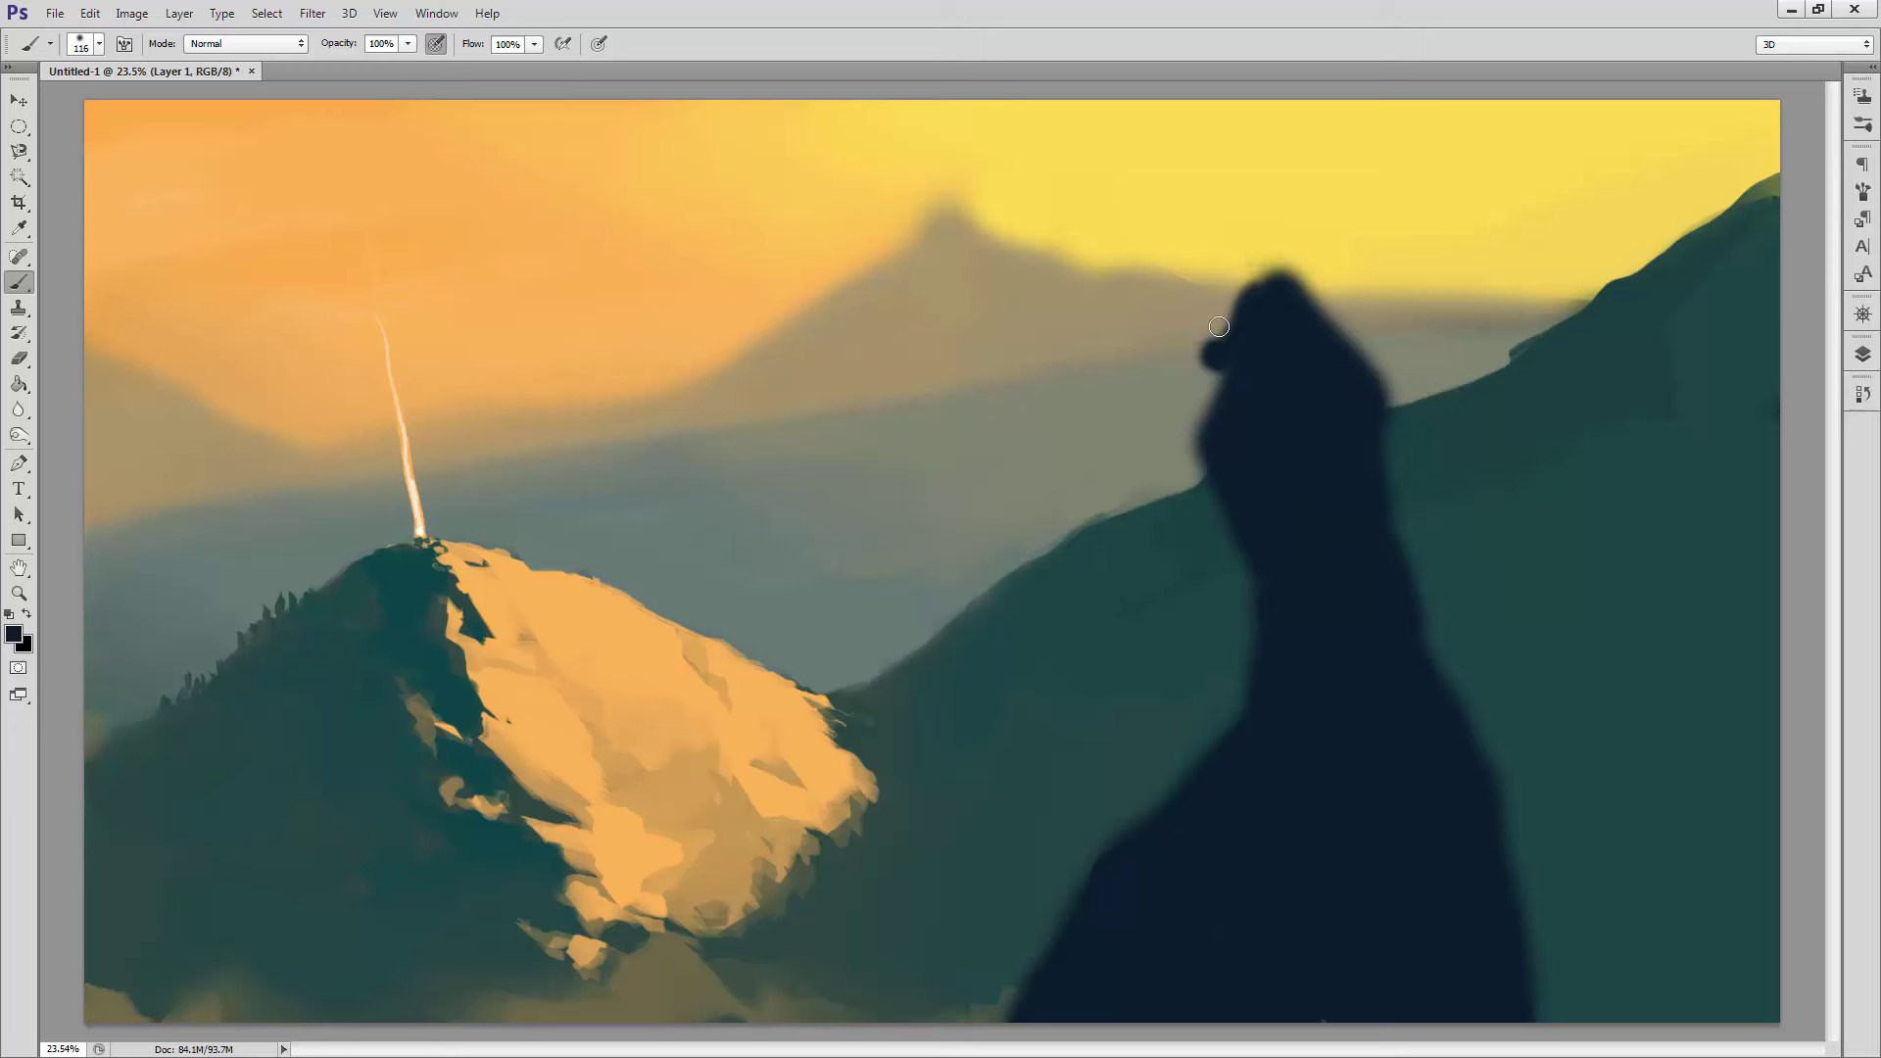
{"action": "left_click_drag", "start_coordinate": [1215, 293], "coordinate": [1245, 382]}
{"action": "left_click_drag", "start_coordinate": [1236, 263], "coordinate": [1376, 245]}
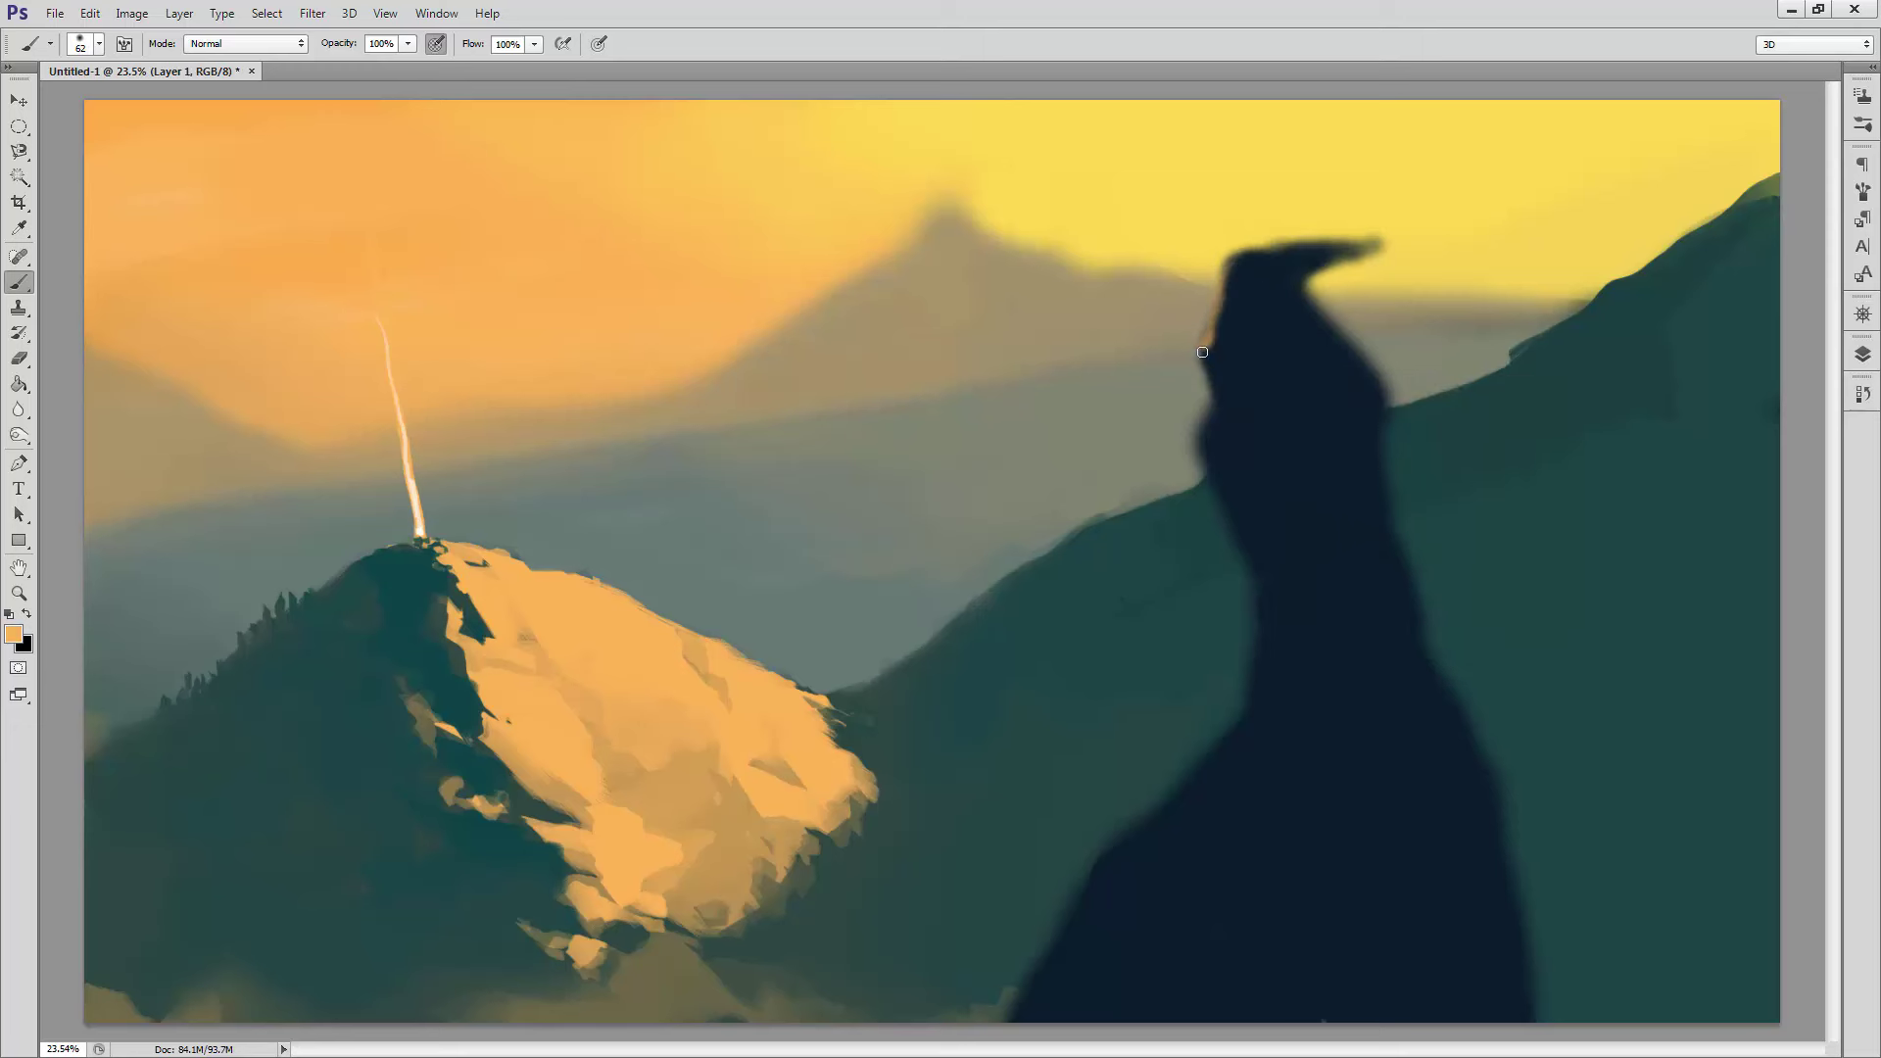
Step: Add warm rim light on the left edge, then widen that edge and cover it with navy
{"action": "right_click", "coordinate": [1264, 611]}
{"action": "left_click_drag", "start_coordinate": [1313, 639], "coordinate": [1372, 638]}
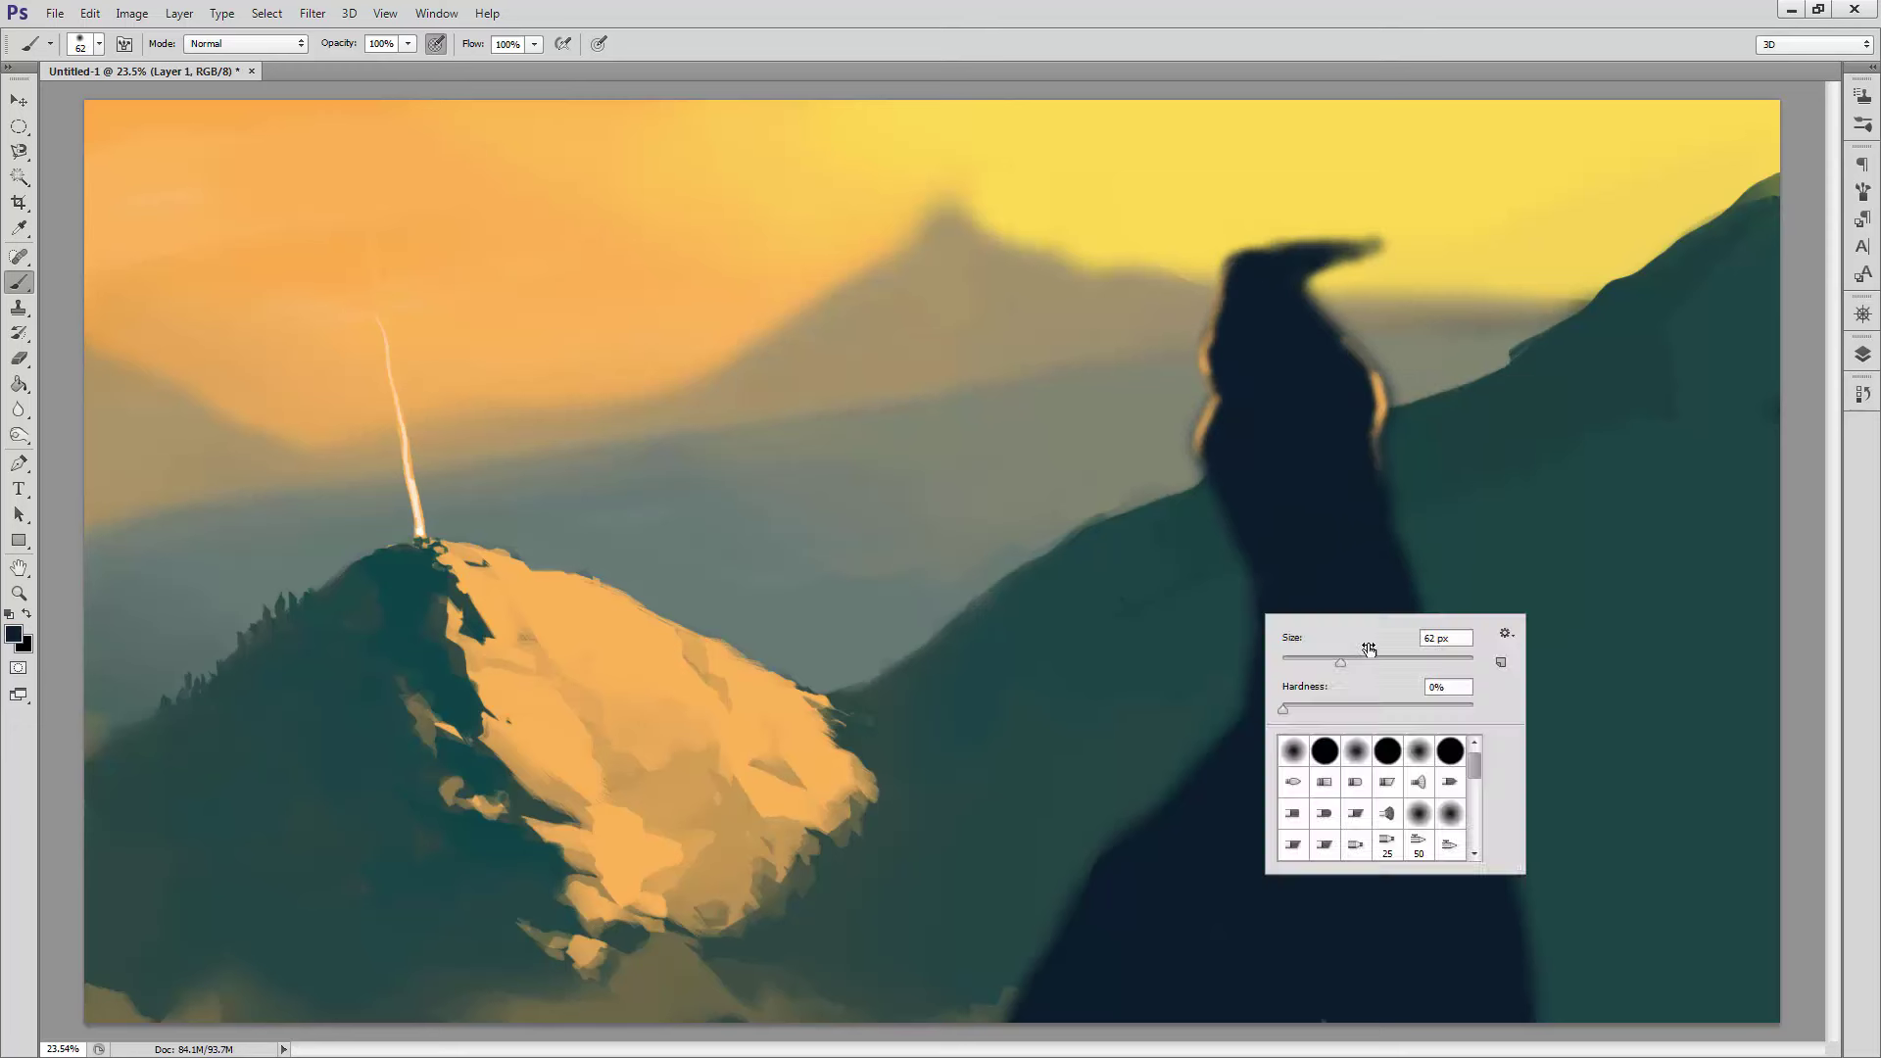
{"action": "left_click", "coordinate": [1274, 686], "text": "alt"}
{"action": "left_click_drag", "start_coordinate": [1225, 568], "coordinate": [1131, 848]}
{"action": "left_click_drag", "start_coordinate": [1210, 460], "coordinate": [1215, 284]}
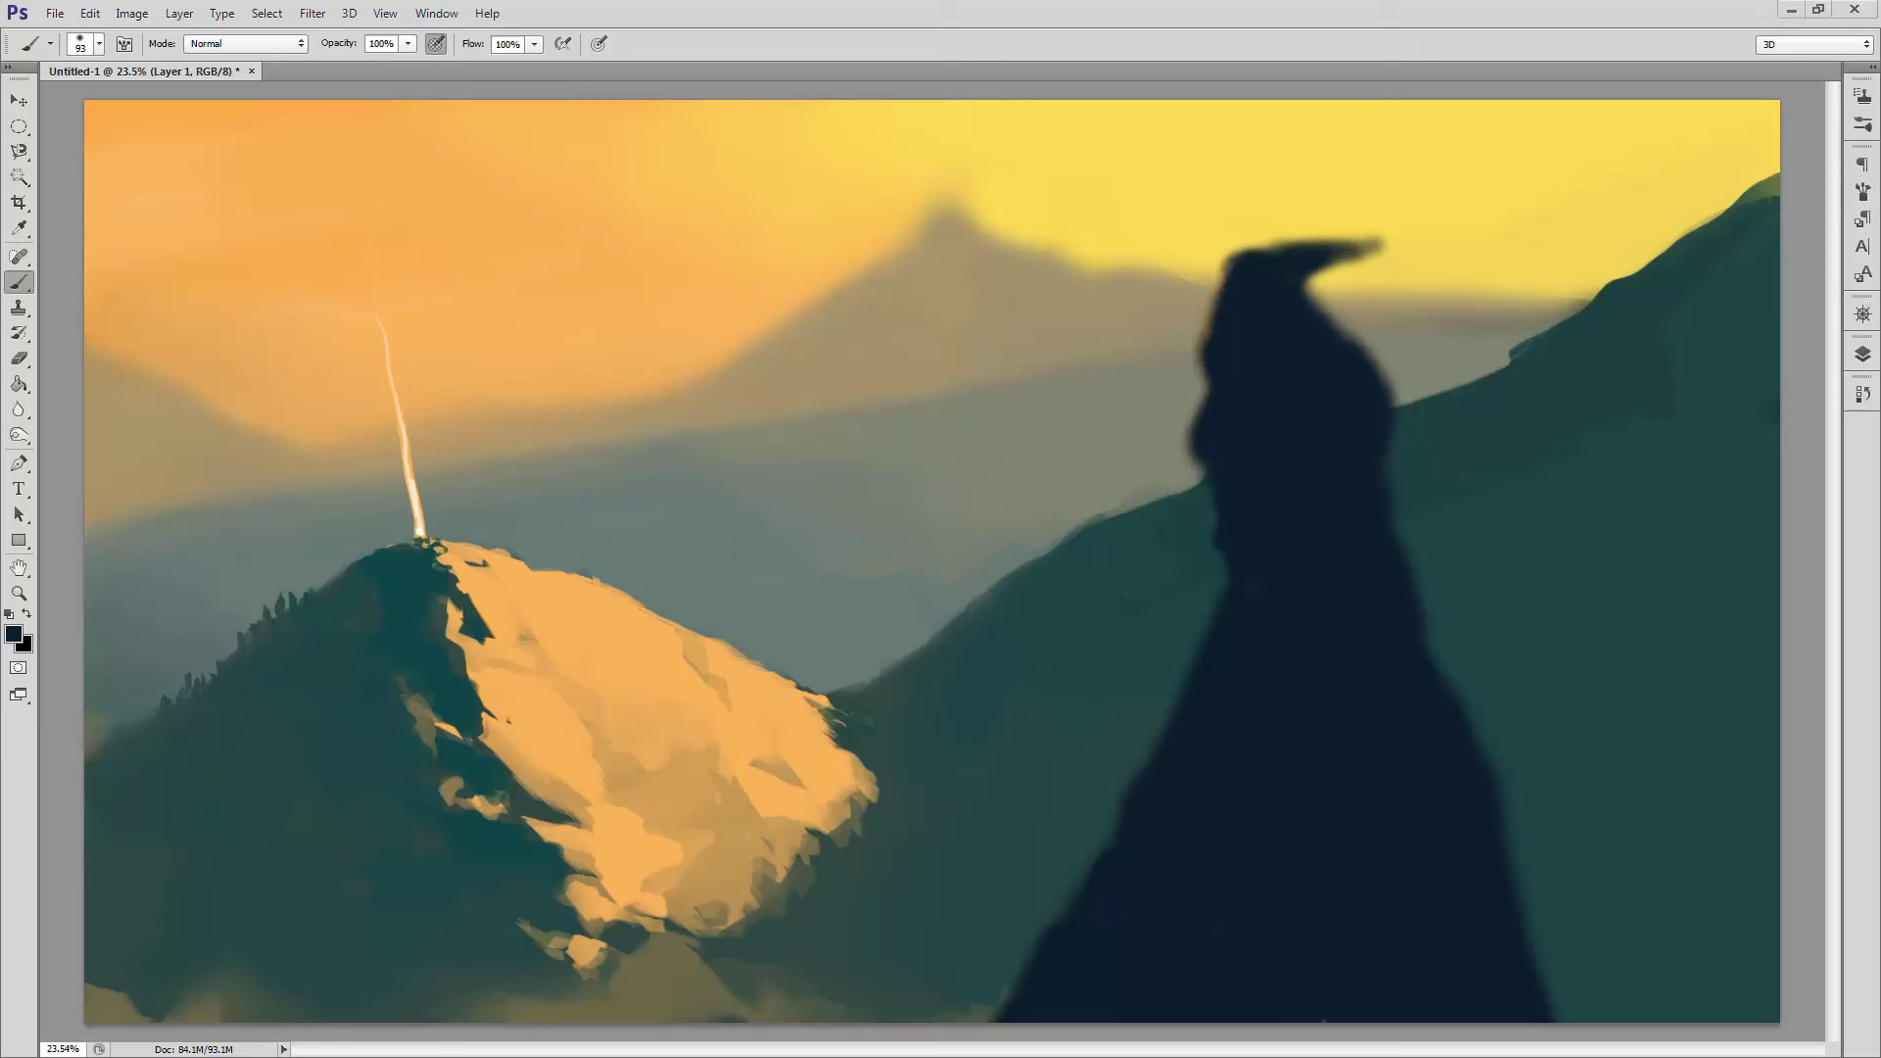
Step: Revert to before the hat tip in History and push the silhouette's edges further out
{"action": "left_click", "coordinate": [1862, 394]}
{"action": "left_click", "coordinate": [1616, 770]}
{"action": "left_click", "coordinate": [1862, 394]}
{"action": "left_click_drag", "start_coordinate": [1224, 510], "coordinate": [1117, 853]}
{"action": "left_click_drag", "start_coordinate": [1528, 901], "coordinate": [1586, 1019]}
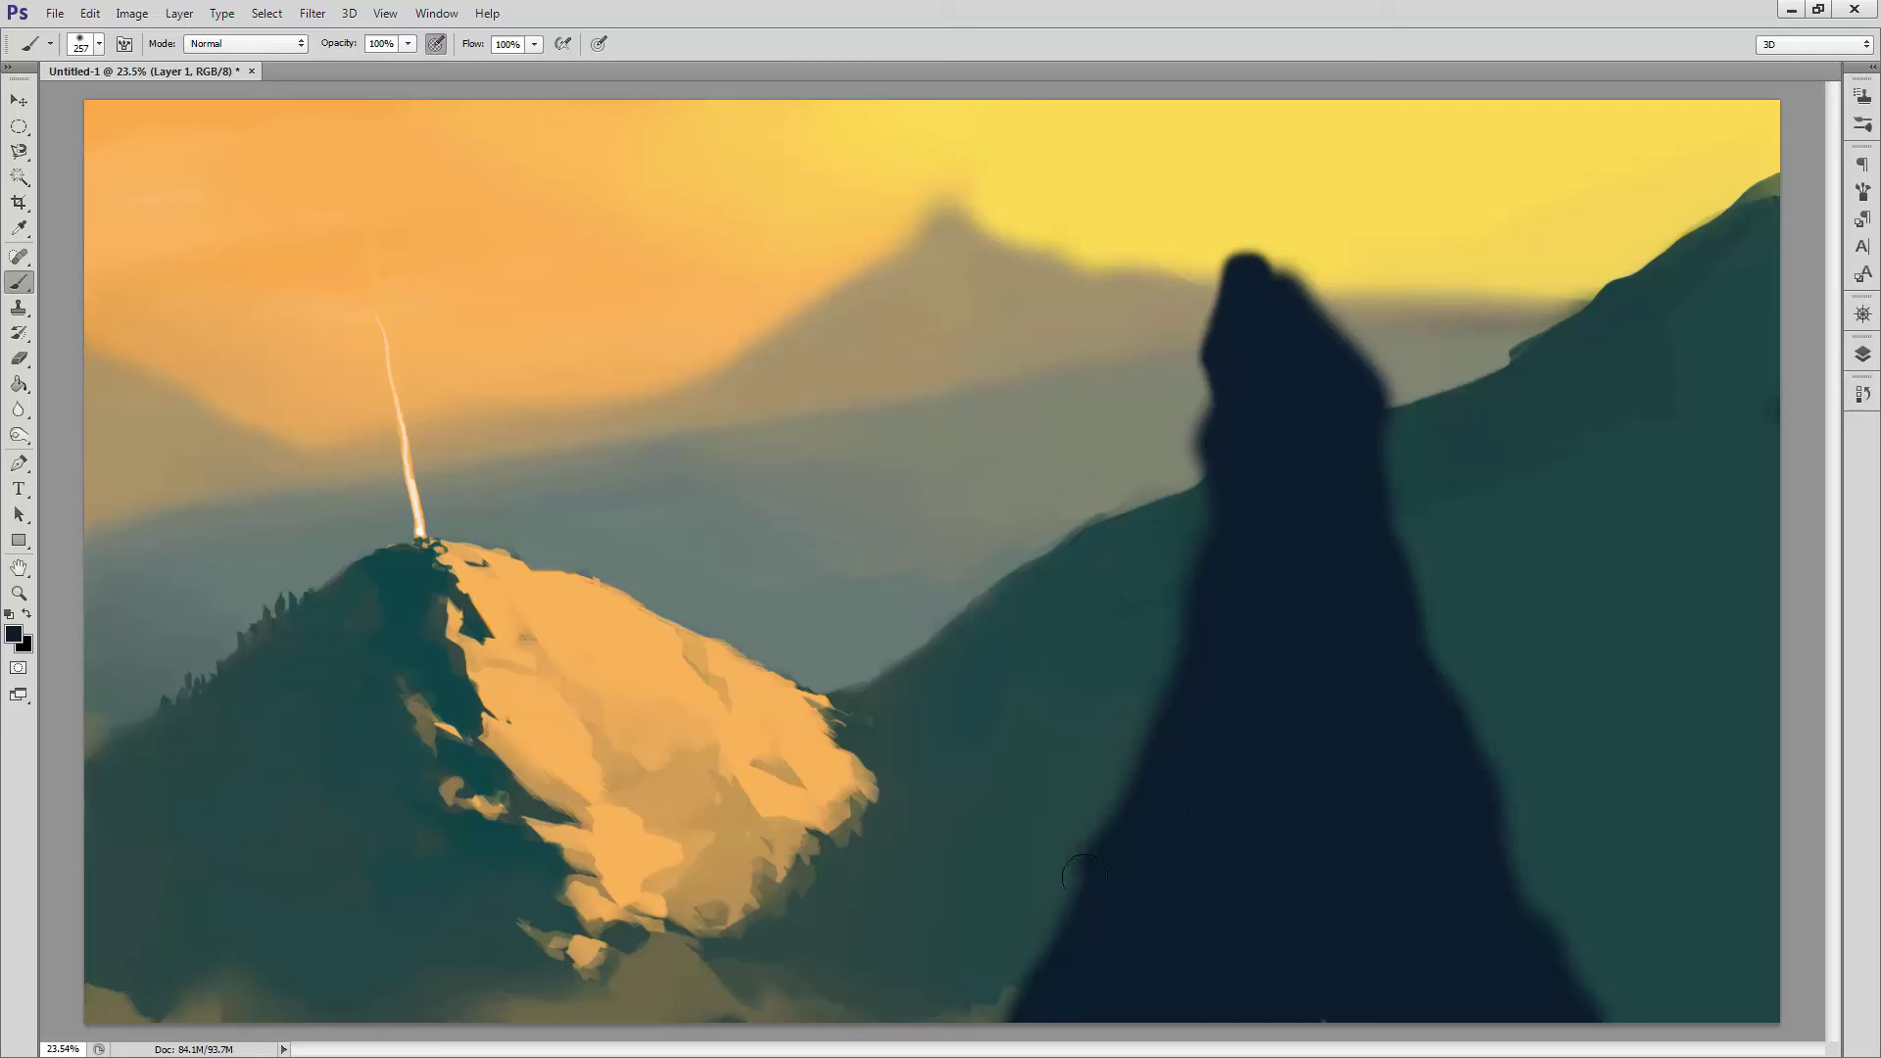
{"action": "left_click_drag", "start_coordinate": [1083, 872], "coordinate": [984, 1018]}
Step: With a much larger brush, paint warm rim light along the figure's left side and head, softening the lower-left with teal
{"action": "right_click", "coordinate": [1220, 582]}
{"action": "left_click_drag", "start_coordinate": [1361, 615], "coordinate": [1414, 627]}
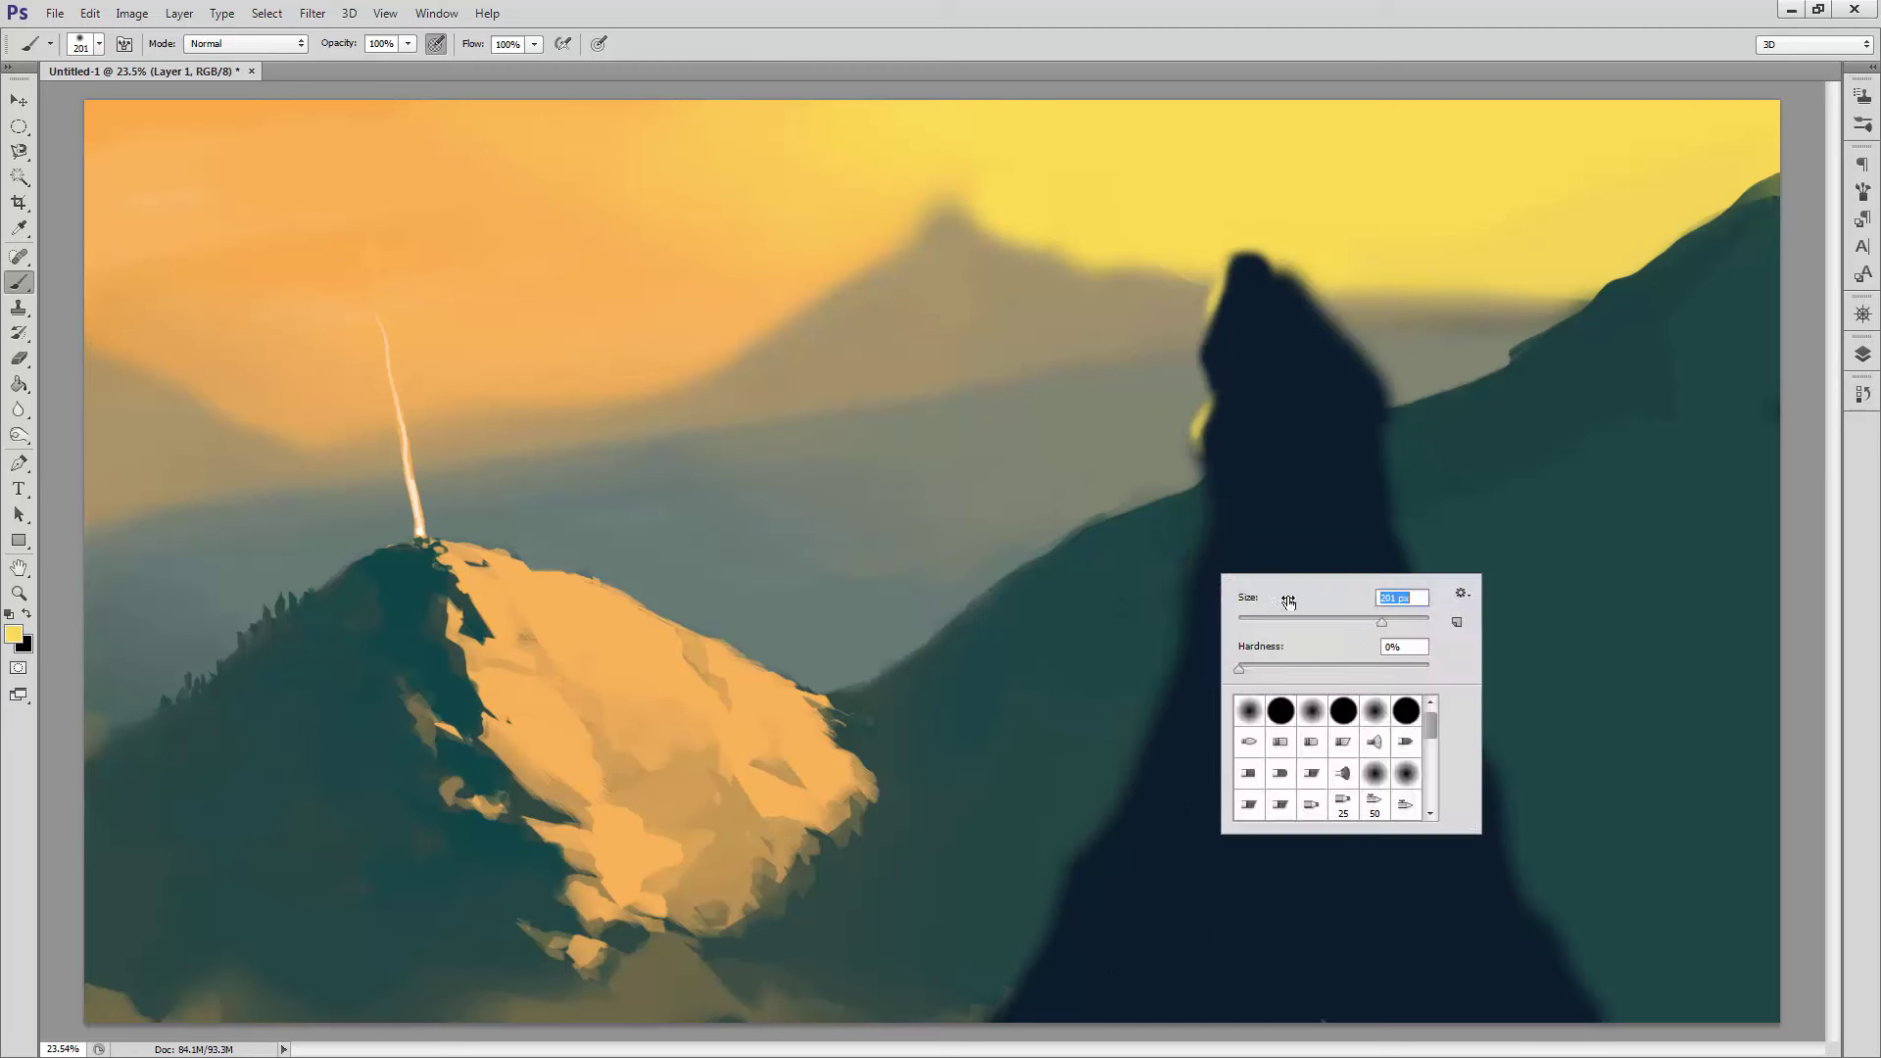
{"action": "left_click_drag", "start_coordinate": [1215, 519], "coordinate": [1009, 1019]}
{"action": "left_click", "coordinate": [1136, 825], "text": "alt"}
{"action": "left_click_drag", "start_coordinate": [1171, 916], "coordinate": [1137, 813]}
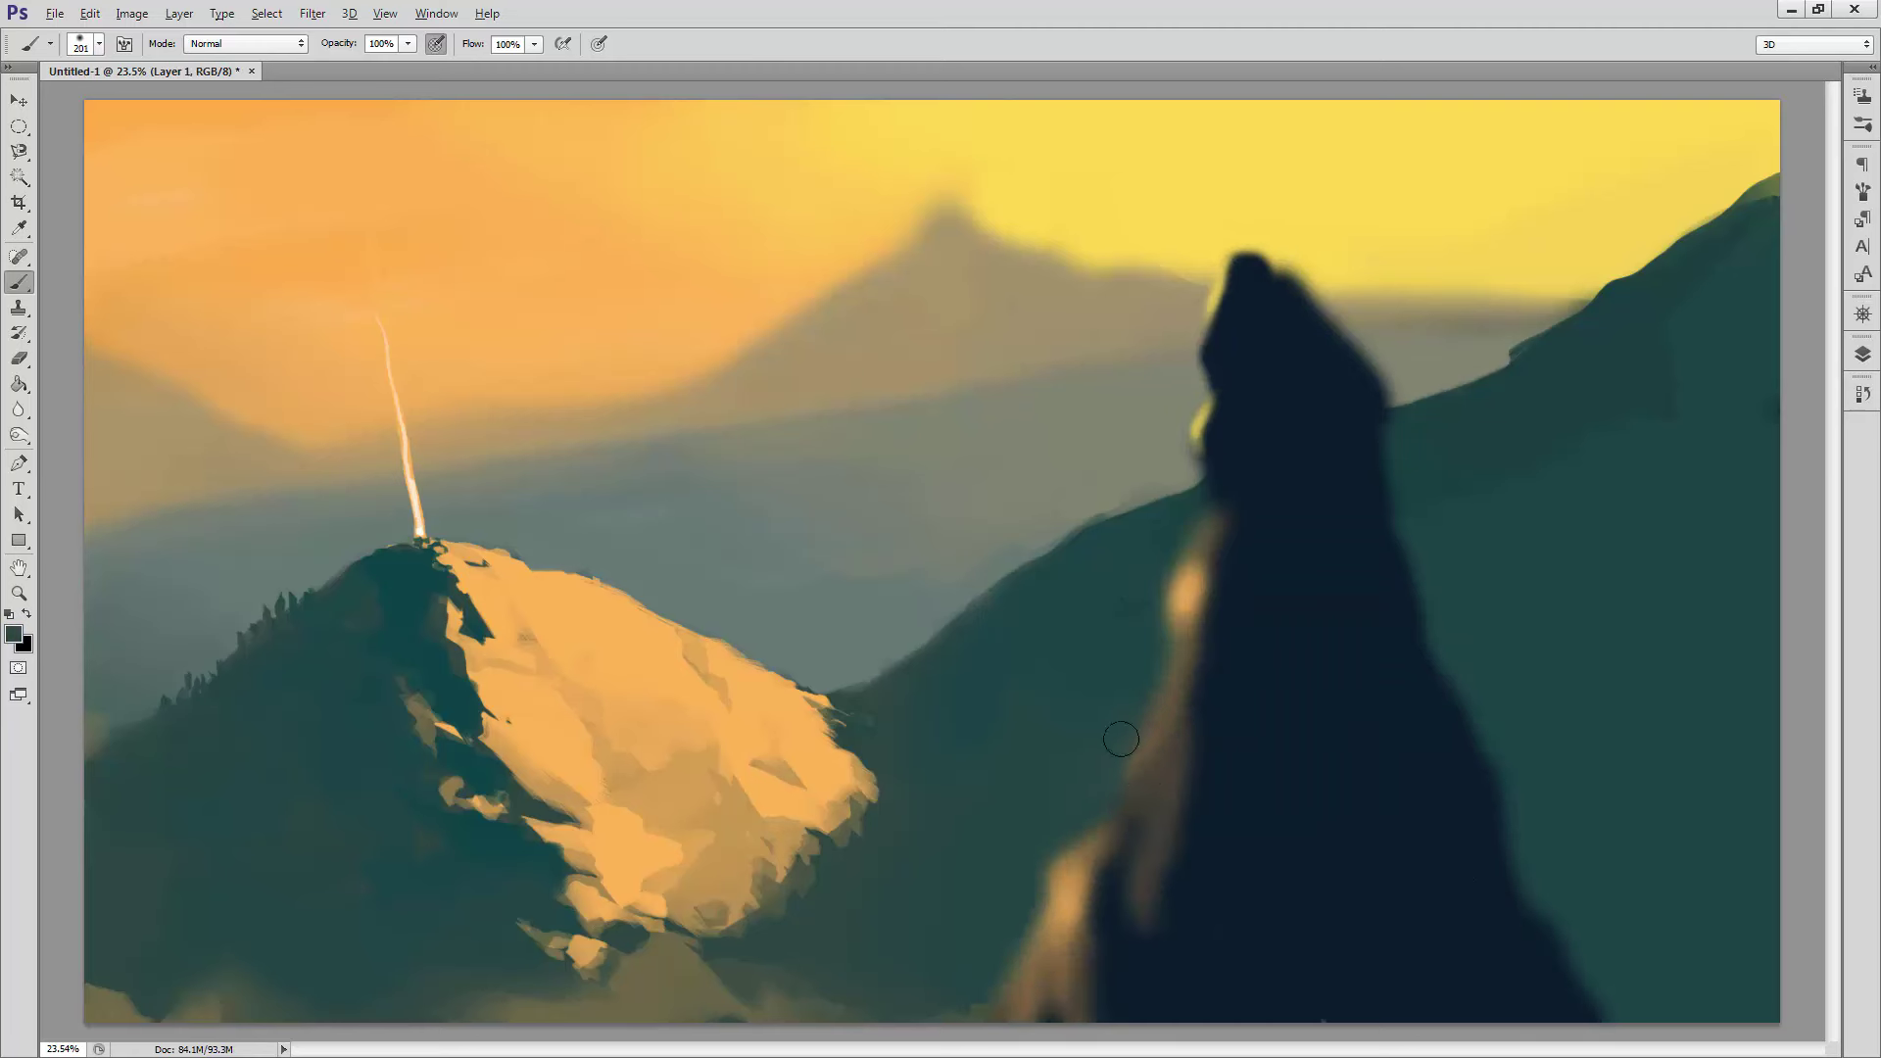
{"action": "mouse_move", "coordinate": [1224, 607]}
{"action": "left_mouse_down"}
{"action": "mouse_move", "coordinate": [1232, 403]}
{"action": "mouse_move", "coordinate": [1371, 548]}
{"action": "mouse_move", "coordinate": [1509, 823]}
{"action": "left_mouse_up"}
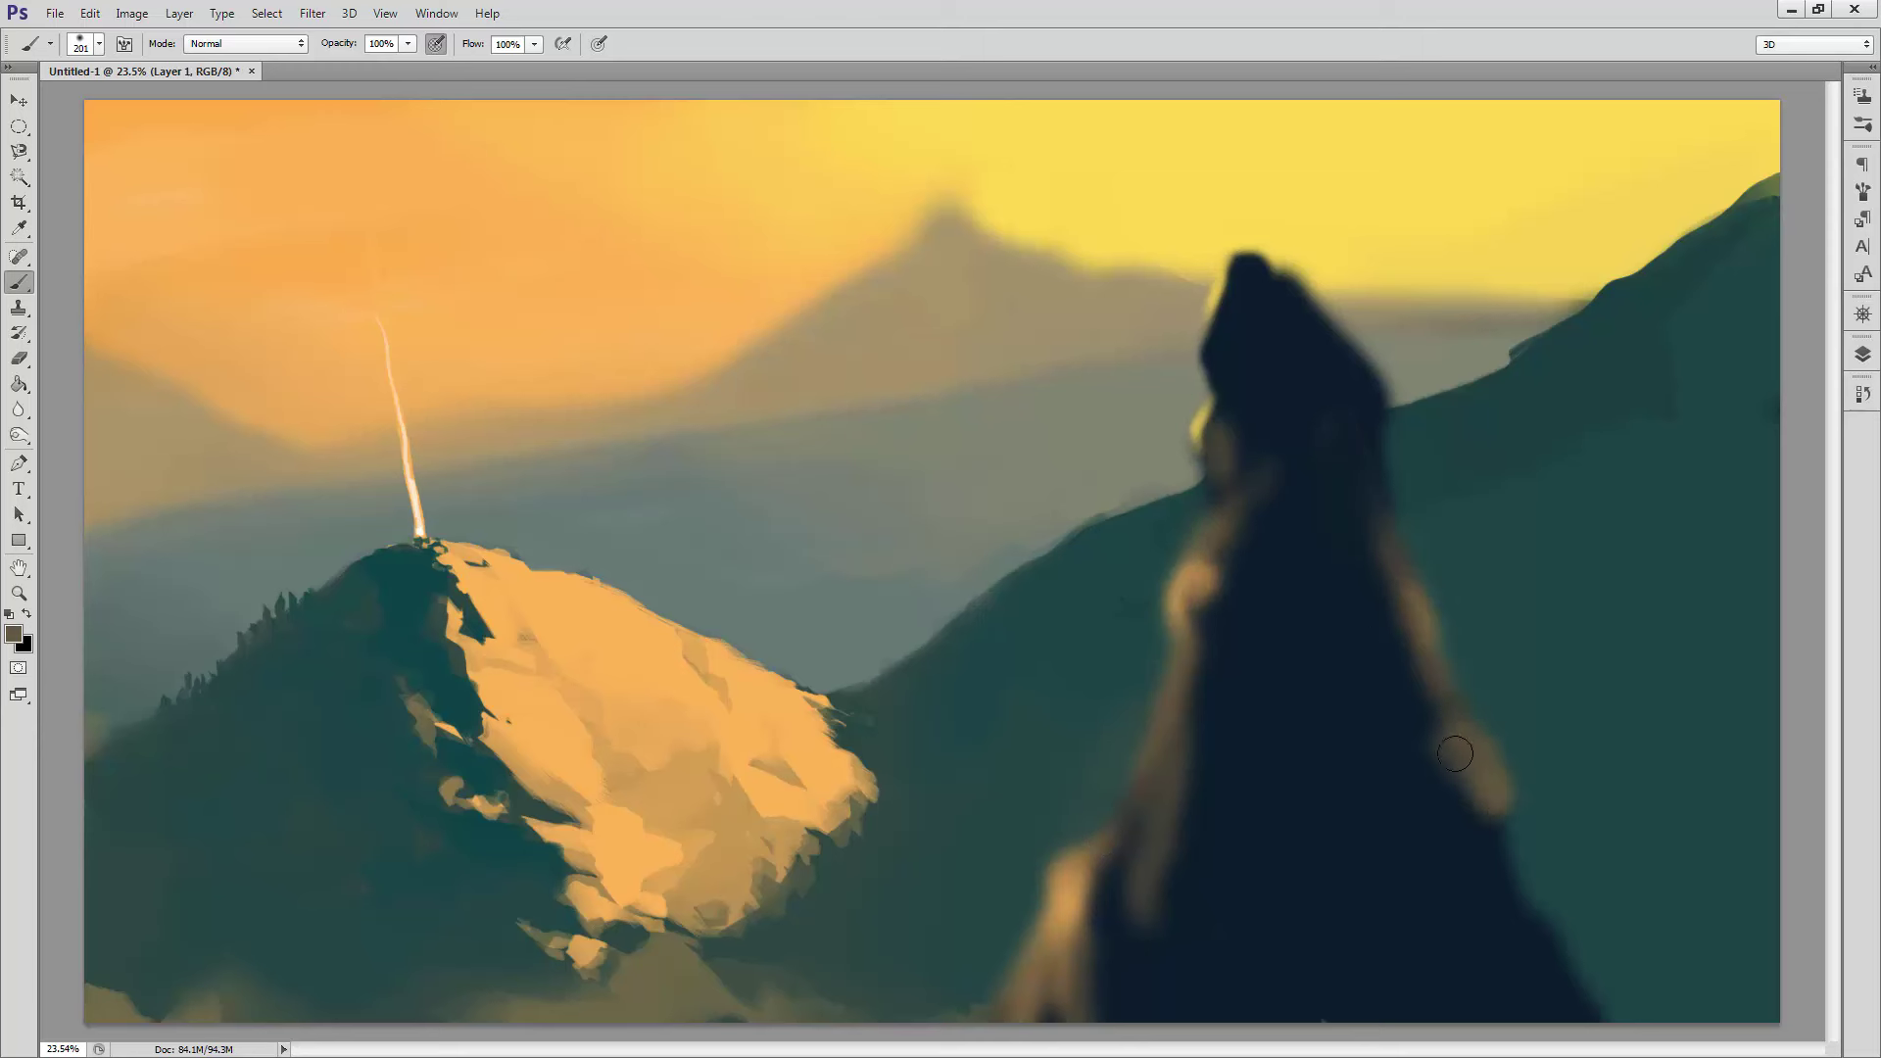
{"action": "left_click_drag", "start_coordinate": [1430, 745], "coordinate": [1607, 1019]}
Step: Rework the left rim with navy and brown strokes, then darken the lower middle and right rim
{"action": "left_click", "coordinate": [1313, 846], "text": "alt"}
{"action": "left_click_drag", "start_coordinate": [1146, 955], "coordinate": [1166, 730]}
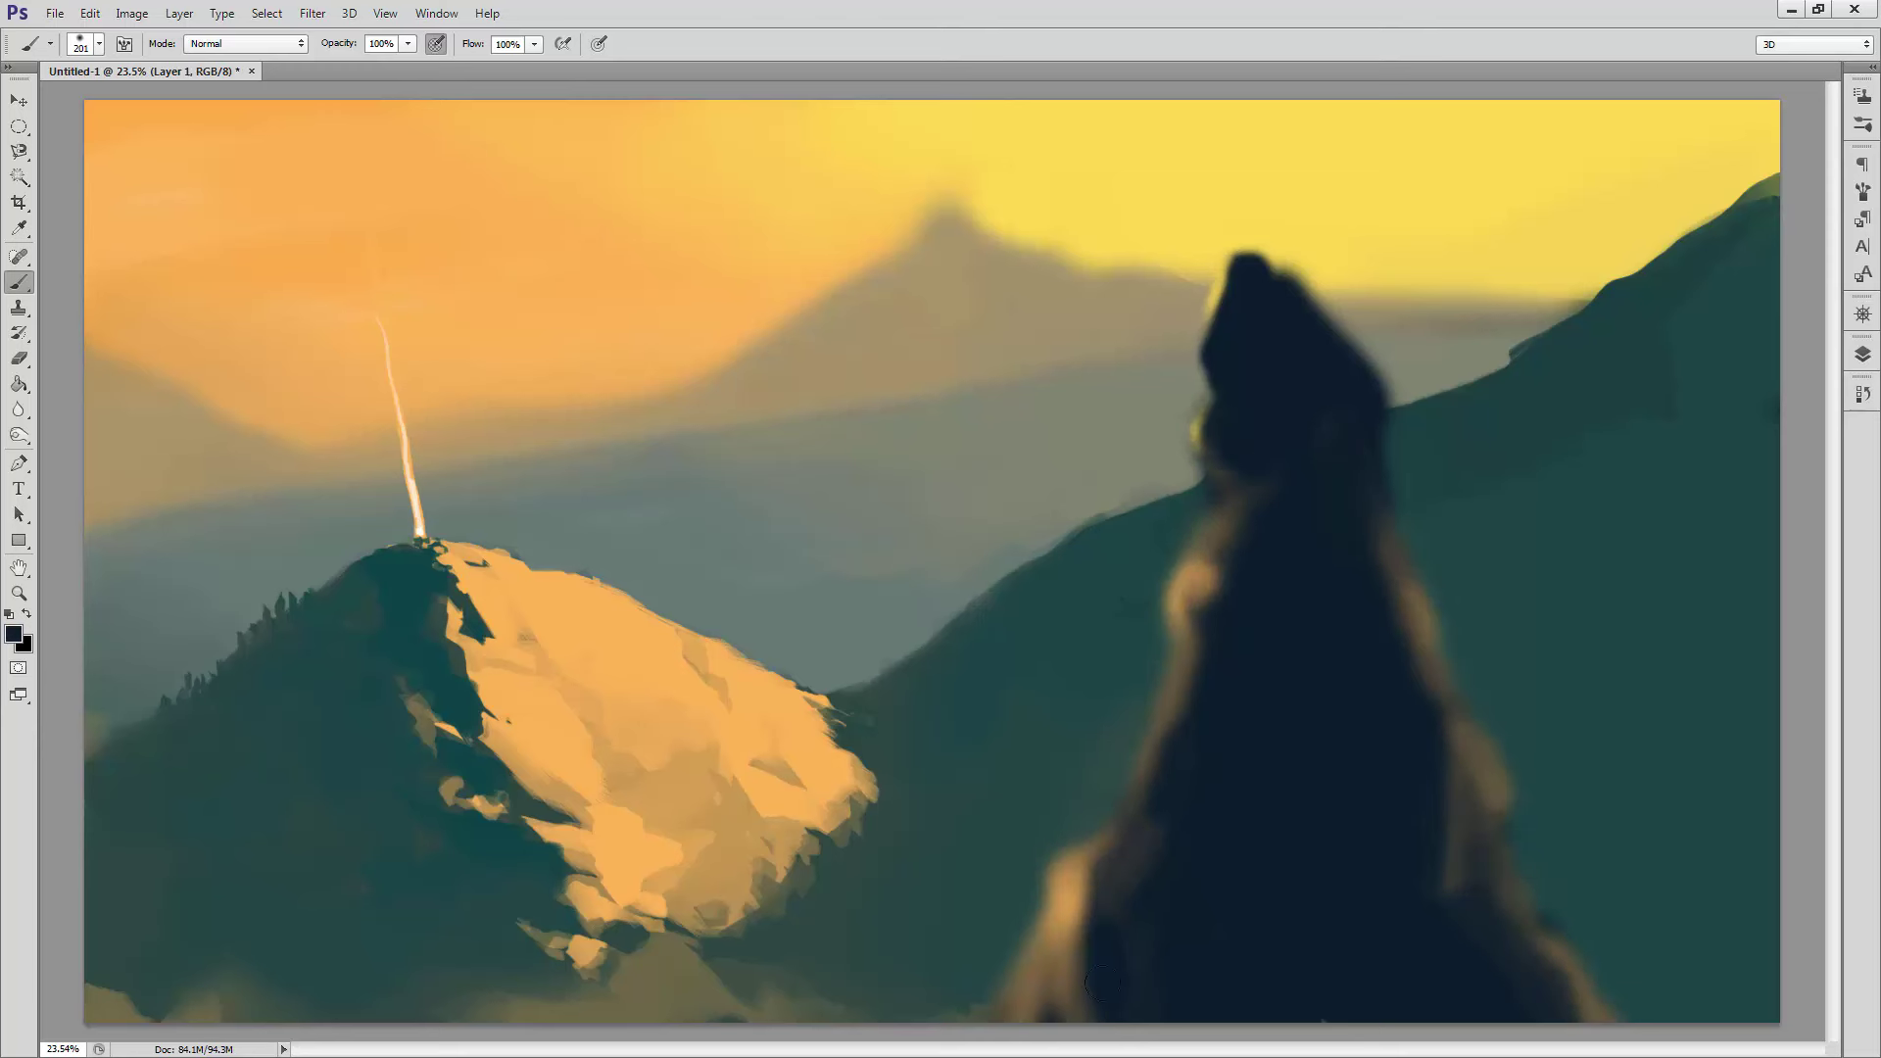
{"action": "left_click", "coordinate": [1161, 908], "text": "alt"}
{"action": "left_click_drag", "start_coordinate": [1171, 955], "coordinate": [1181, 1024]}
{"action": "left_click_drag", "start_coordinate": [1126, 875], "coordinate": [1225, 509]}
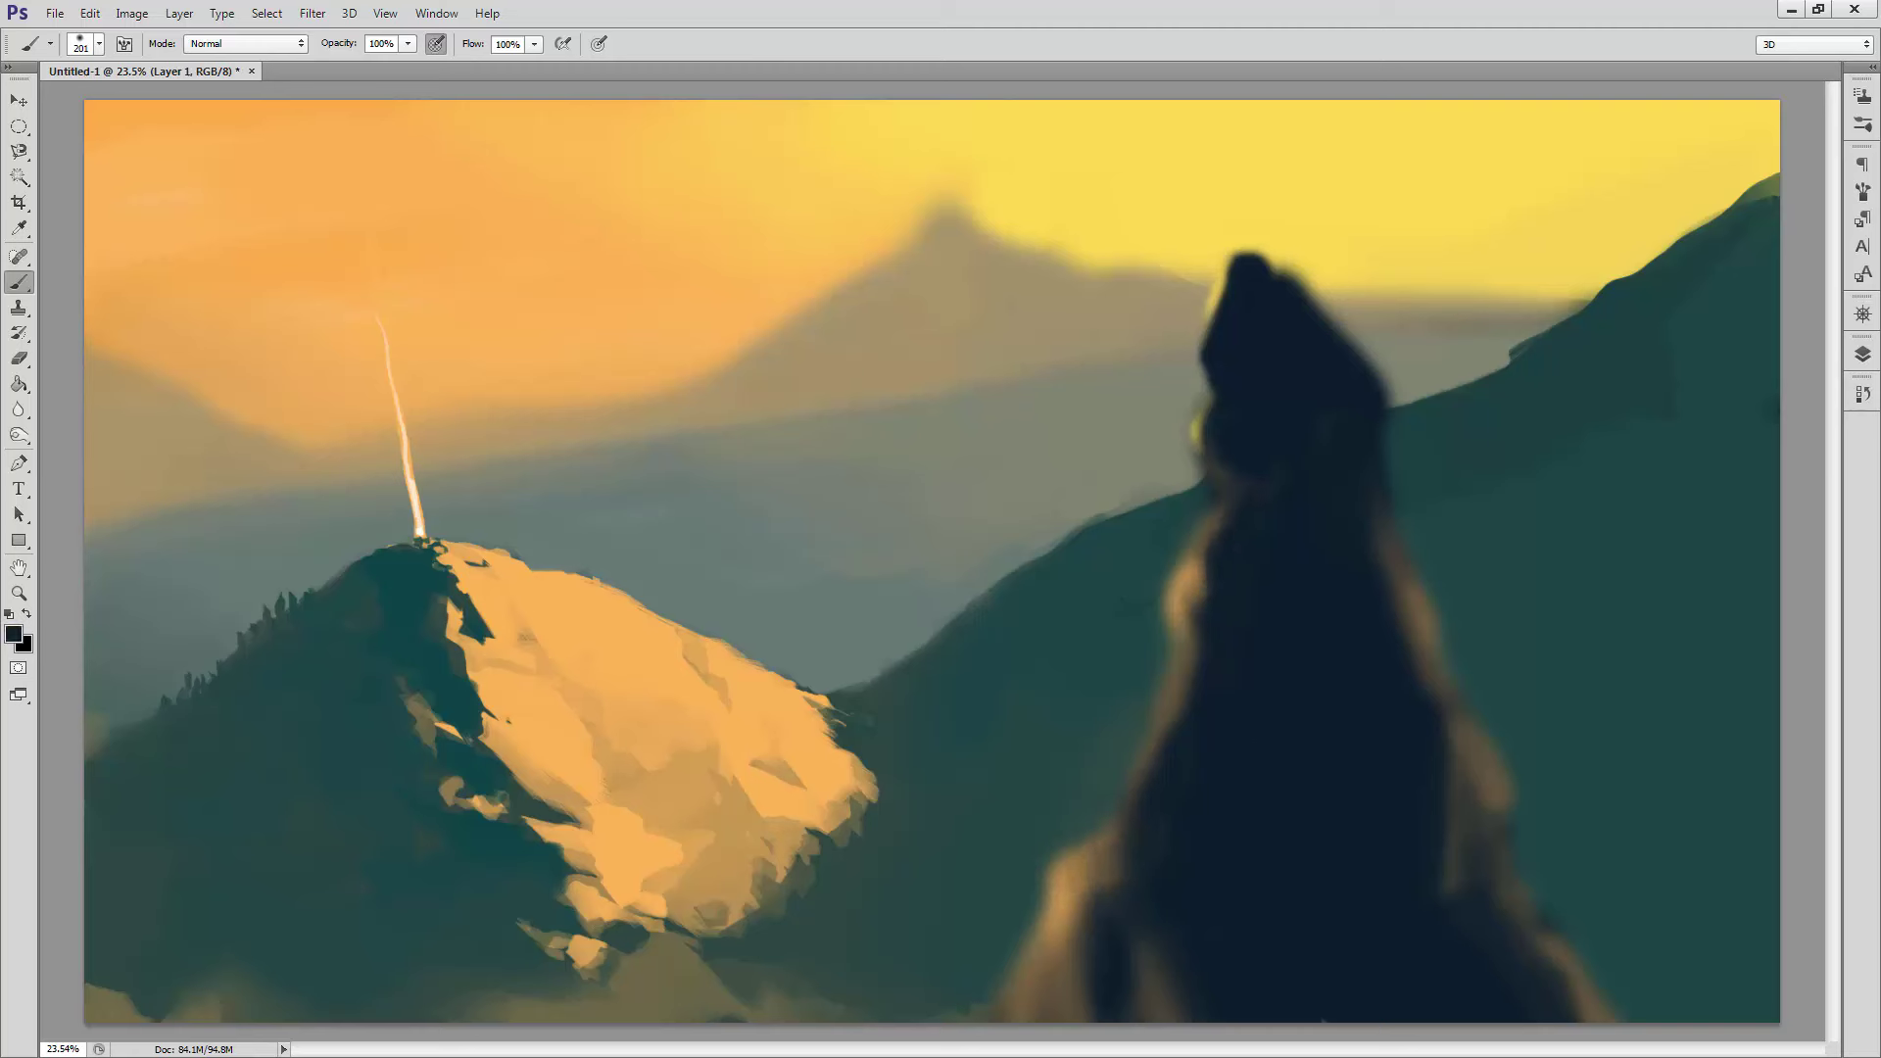
{"action": "left_click_drag", "start_coordinate": [1224, 598], "coordinate": [1212, 726]}
{"action": "left_click", "coordinate": [1201, 840], "text": "alt"}
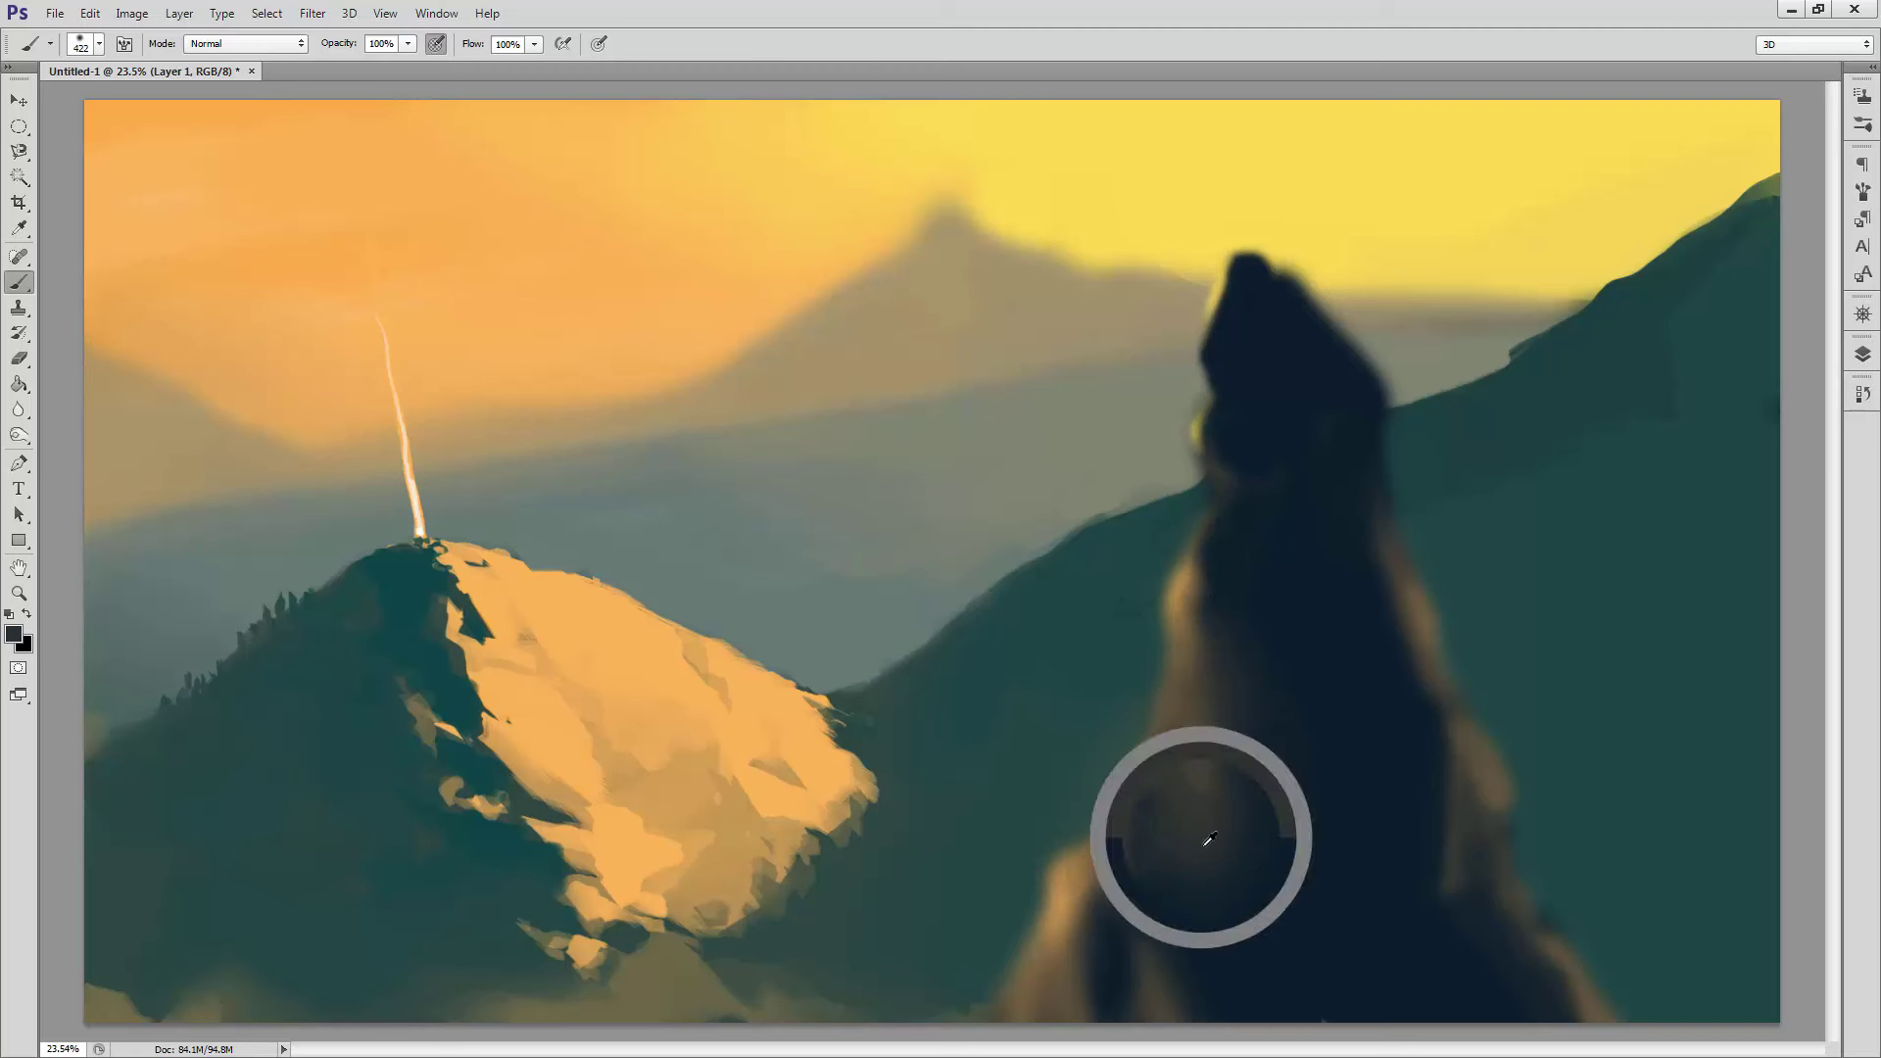
{"action": "left_click_drag", "start_coordinate": [1170, 794], "coordinate": [1185, 860]}
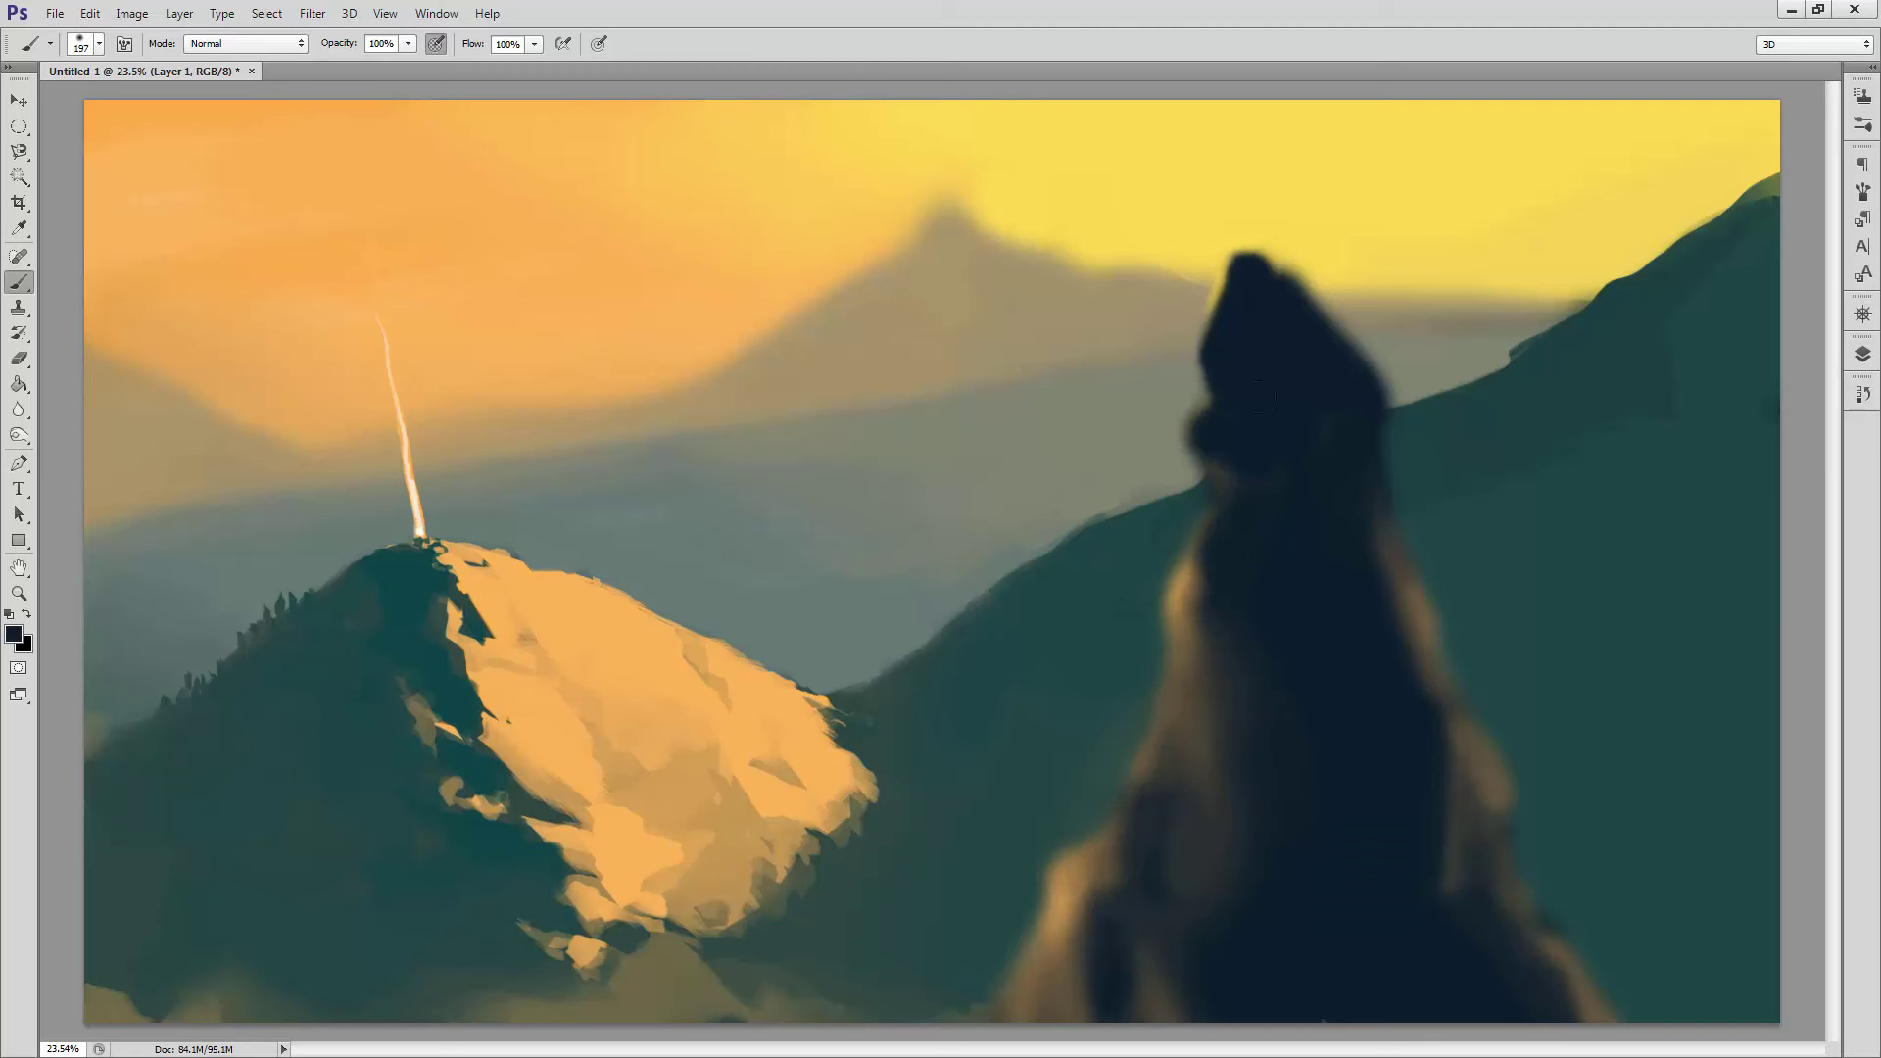
{"action": "left_click_drag", "start_coordinate": [1596, 853], "coordinate": [1581, 1048]}
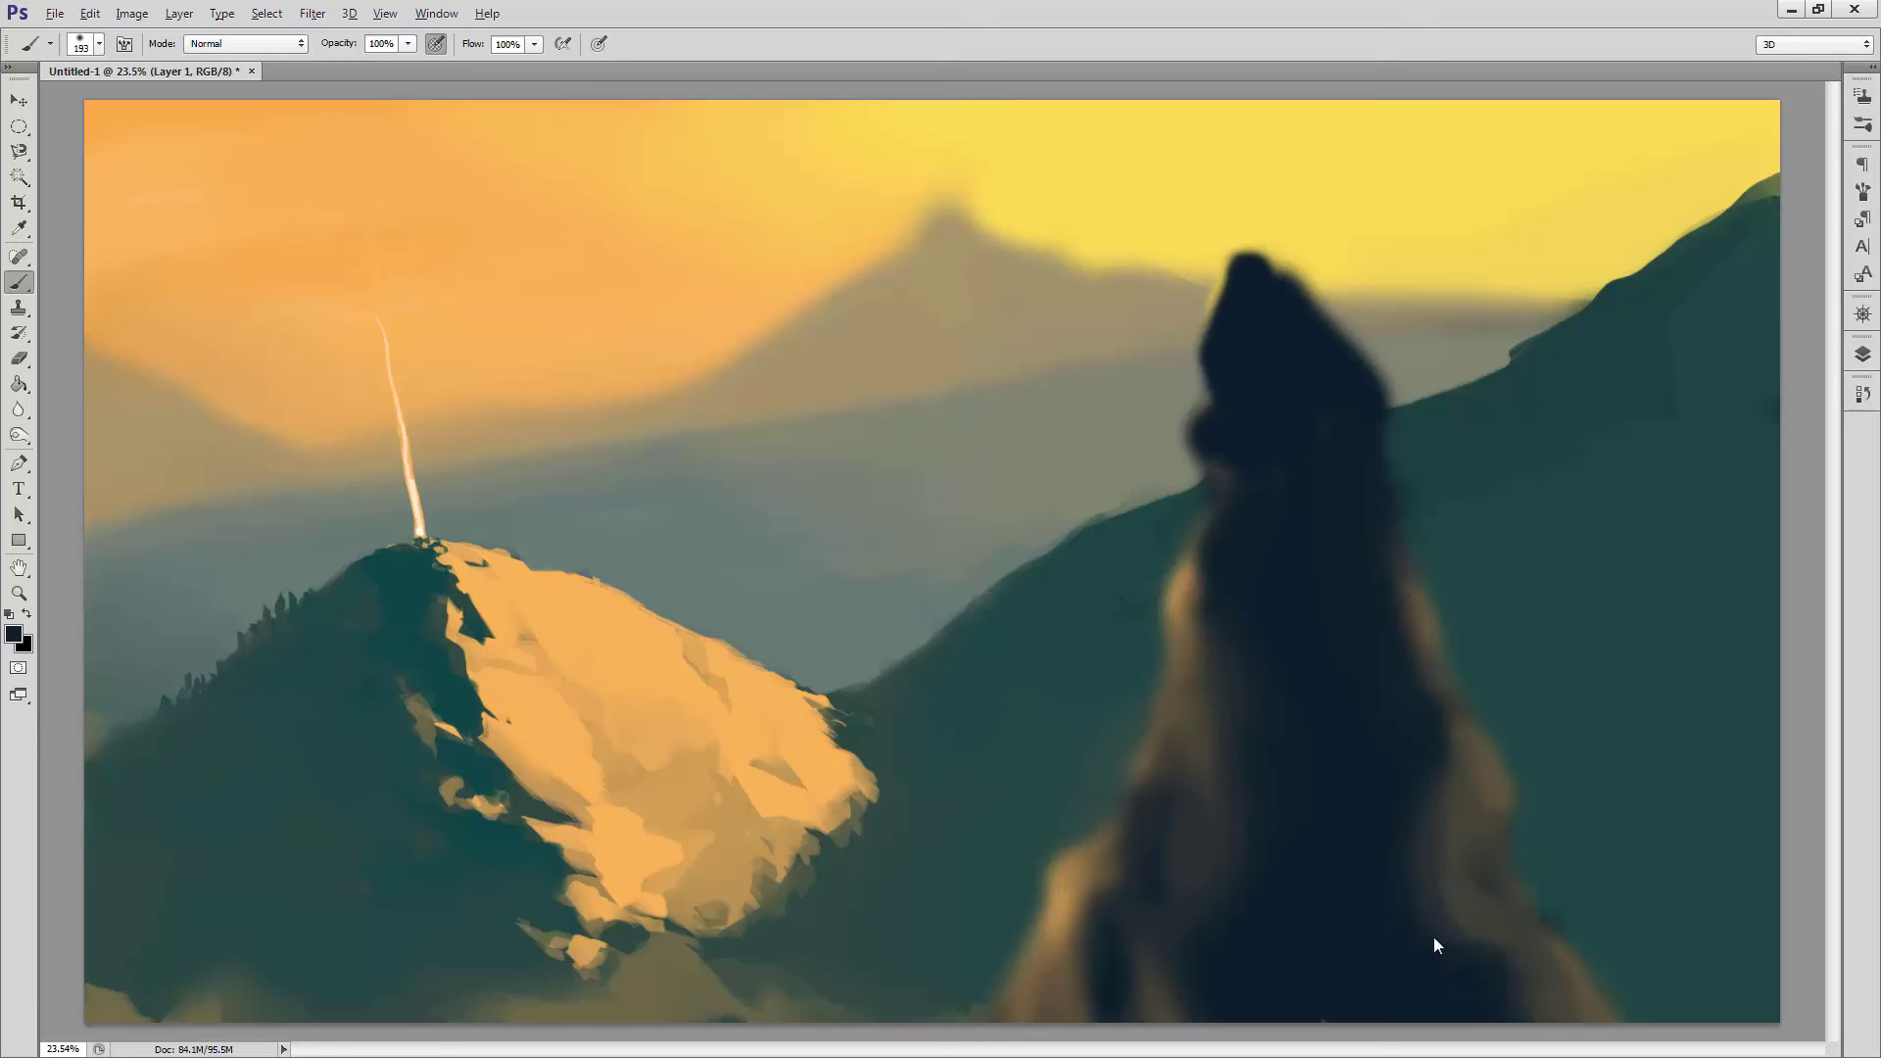
Step: Add a lighter brown stroke along the figure's left edge using a sampled brown
{"action": "right_click", "coordinate": [1436, 799]}
{"action": "left_click", "coordinate": [1129, 883], "text": "alt"}
{"action": "left_click", "coordinate": [1212, 834], "text": "alt"}
{"action": "left_click_drag", "start_coordinate": [1151, 823], "coordinate": [1183, 749]}
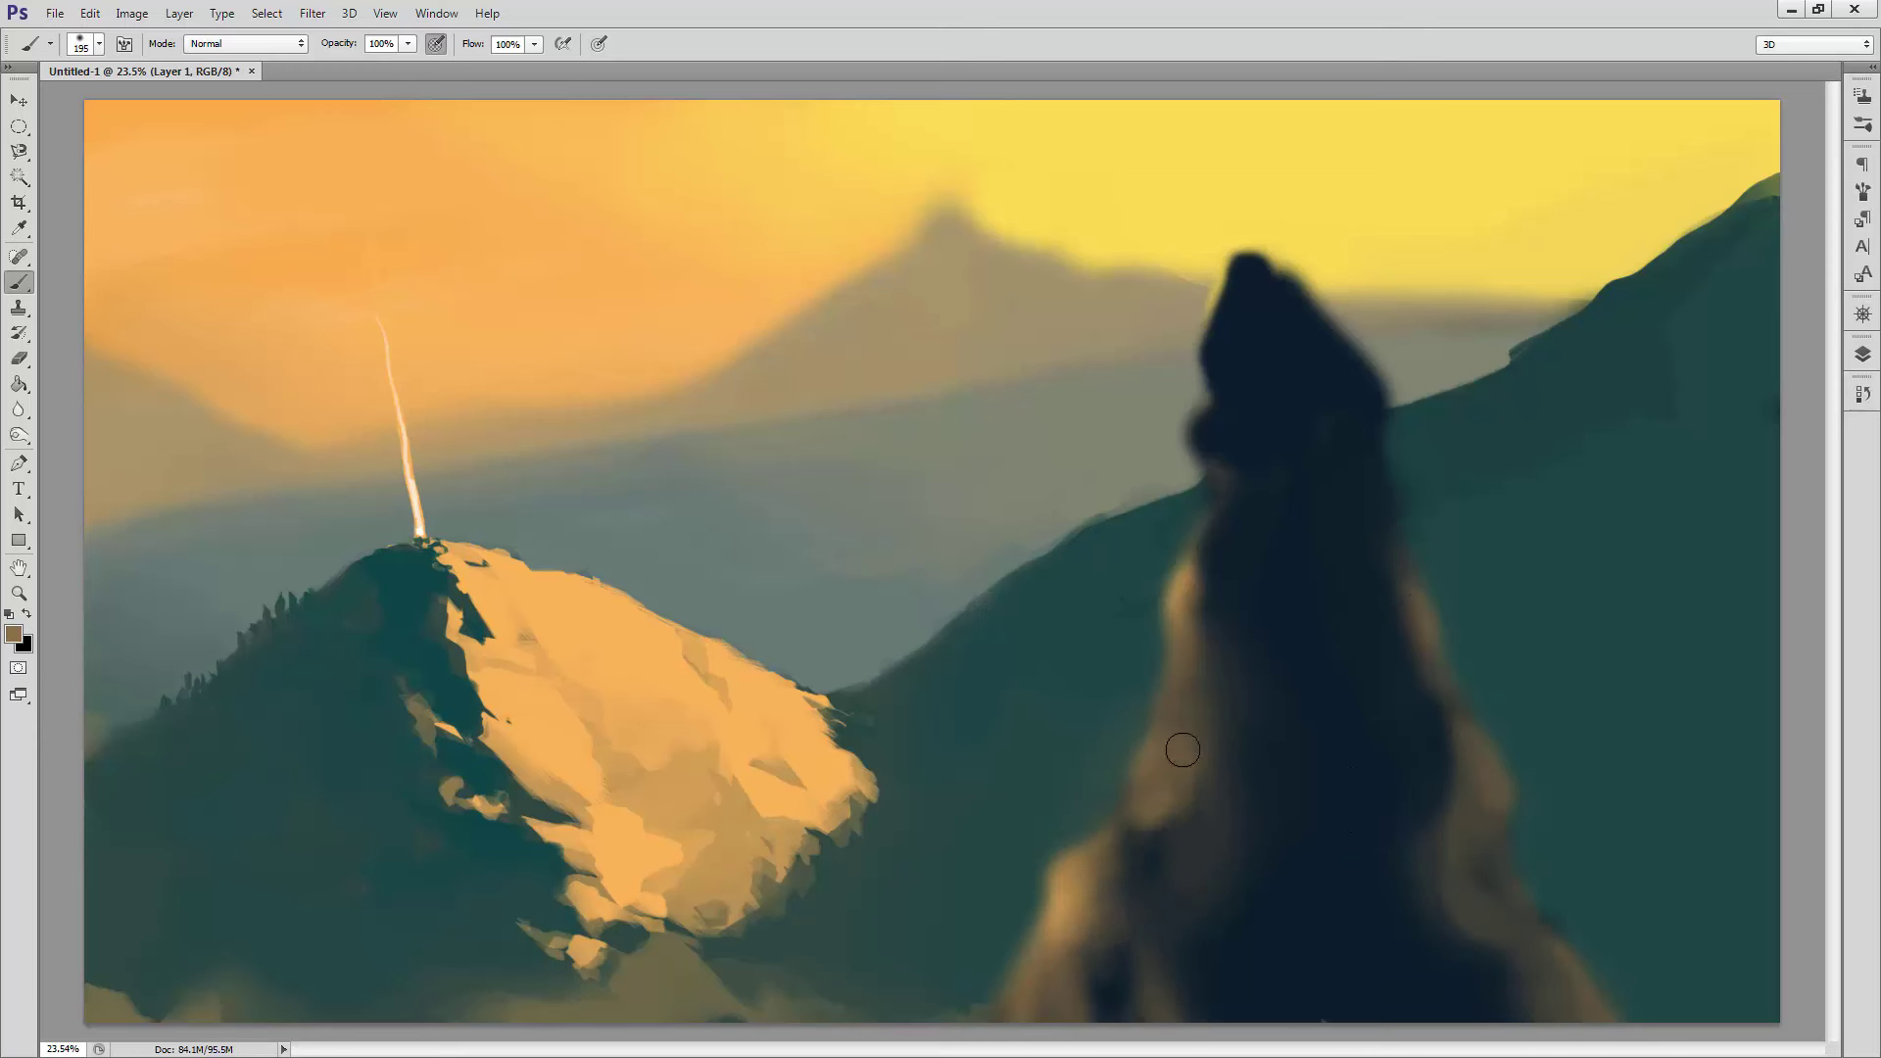
Step: Switch to a smaller brush and sample dark navy, mountain teal and a dark base colour
{"action": "left_click", "coordinate": [1211, 762], "text": "alt"}
{"action": "right_click", "coordinate": [1270, 729]}
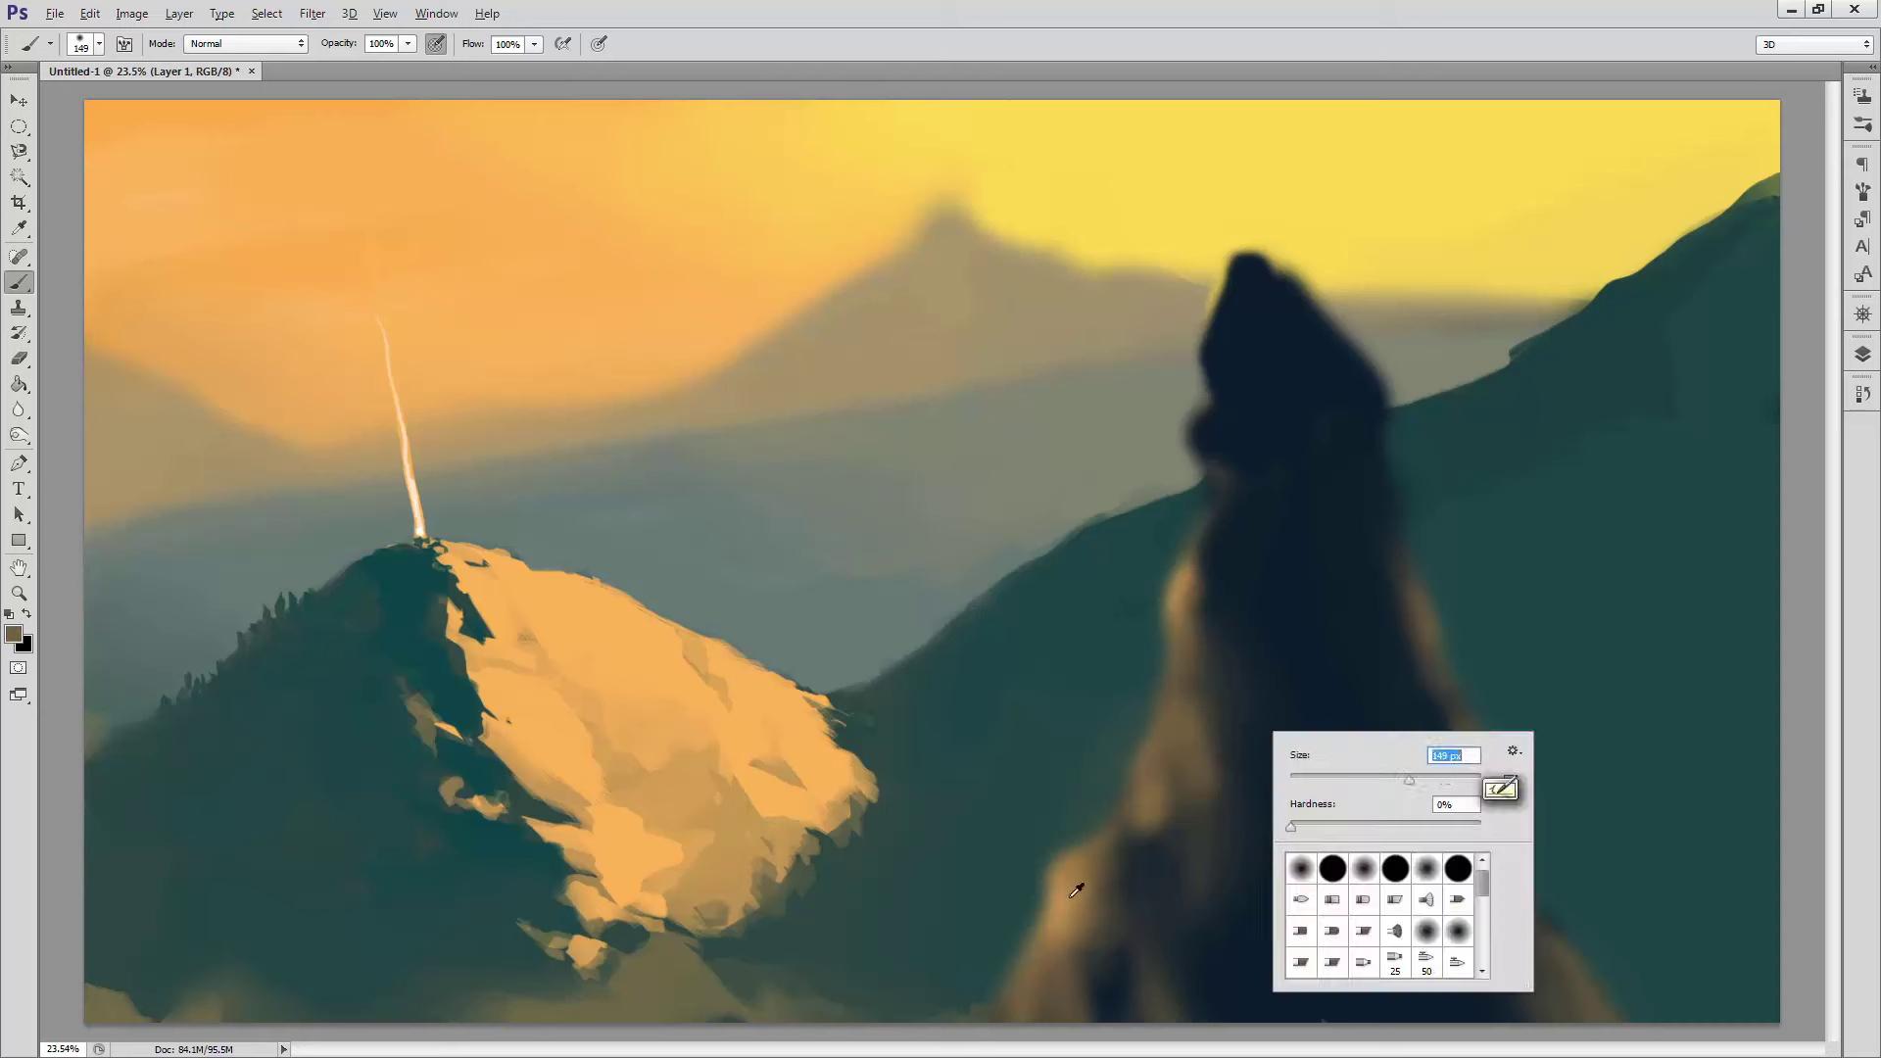
{"action": "right_click", "coordinate": [1205, 744]}
{"action": "left_click", "coordinate": [1119, 837], "text": "alt"}
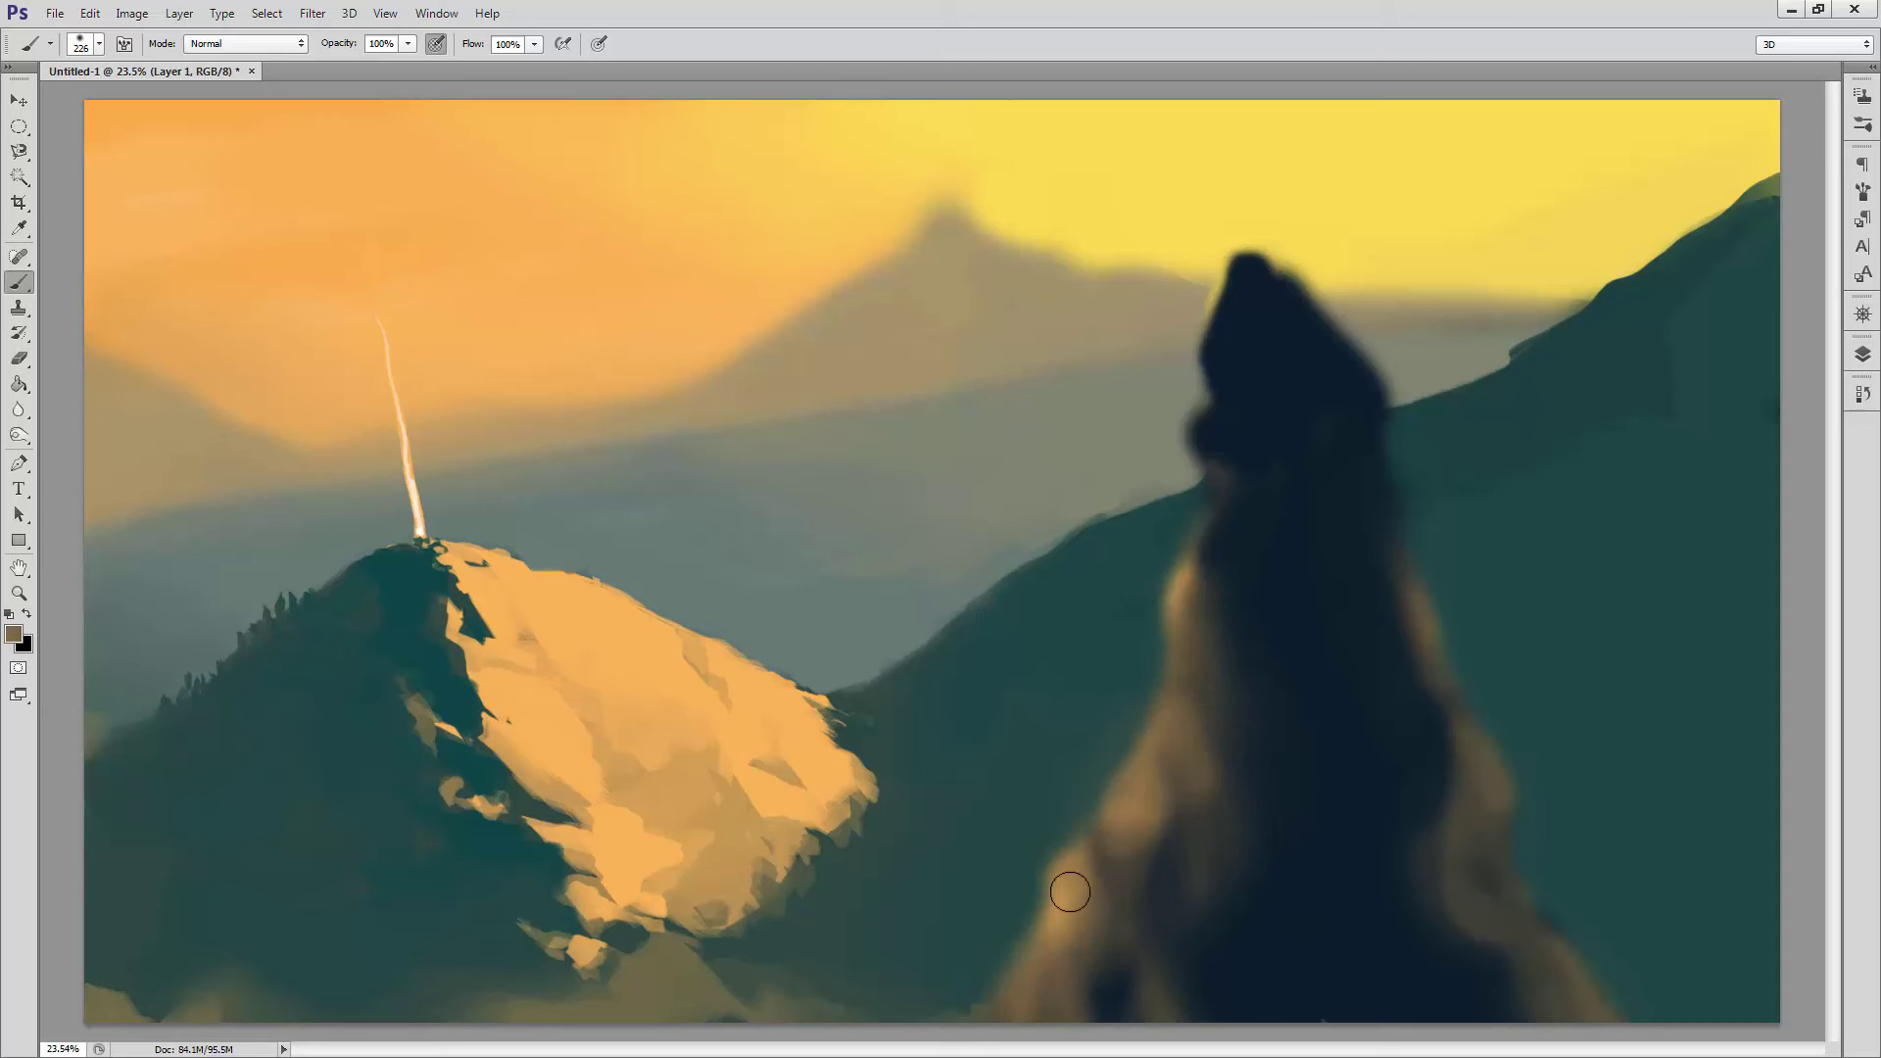
{"action": "left_click", "coordinate": [1038, 994], "text": "alt"}
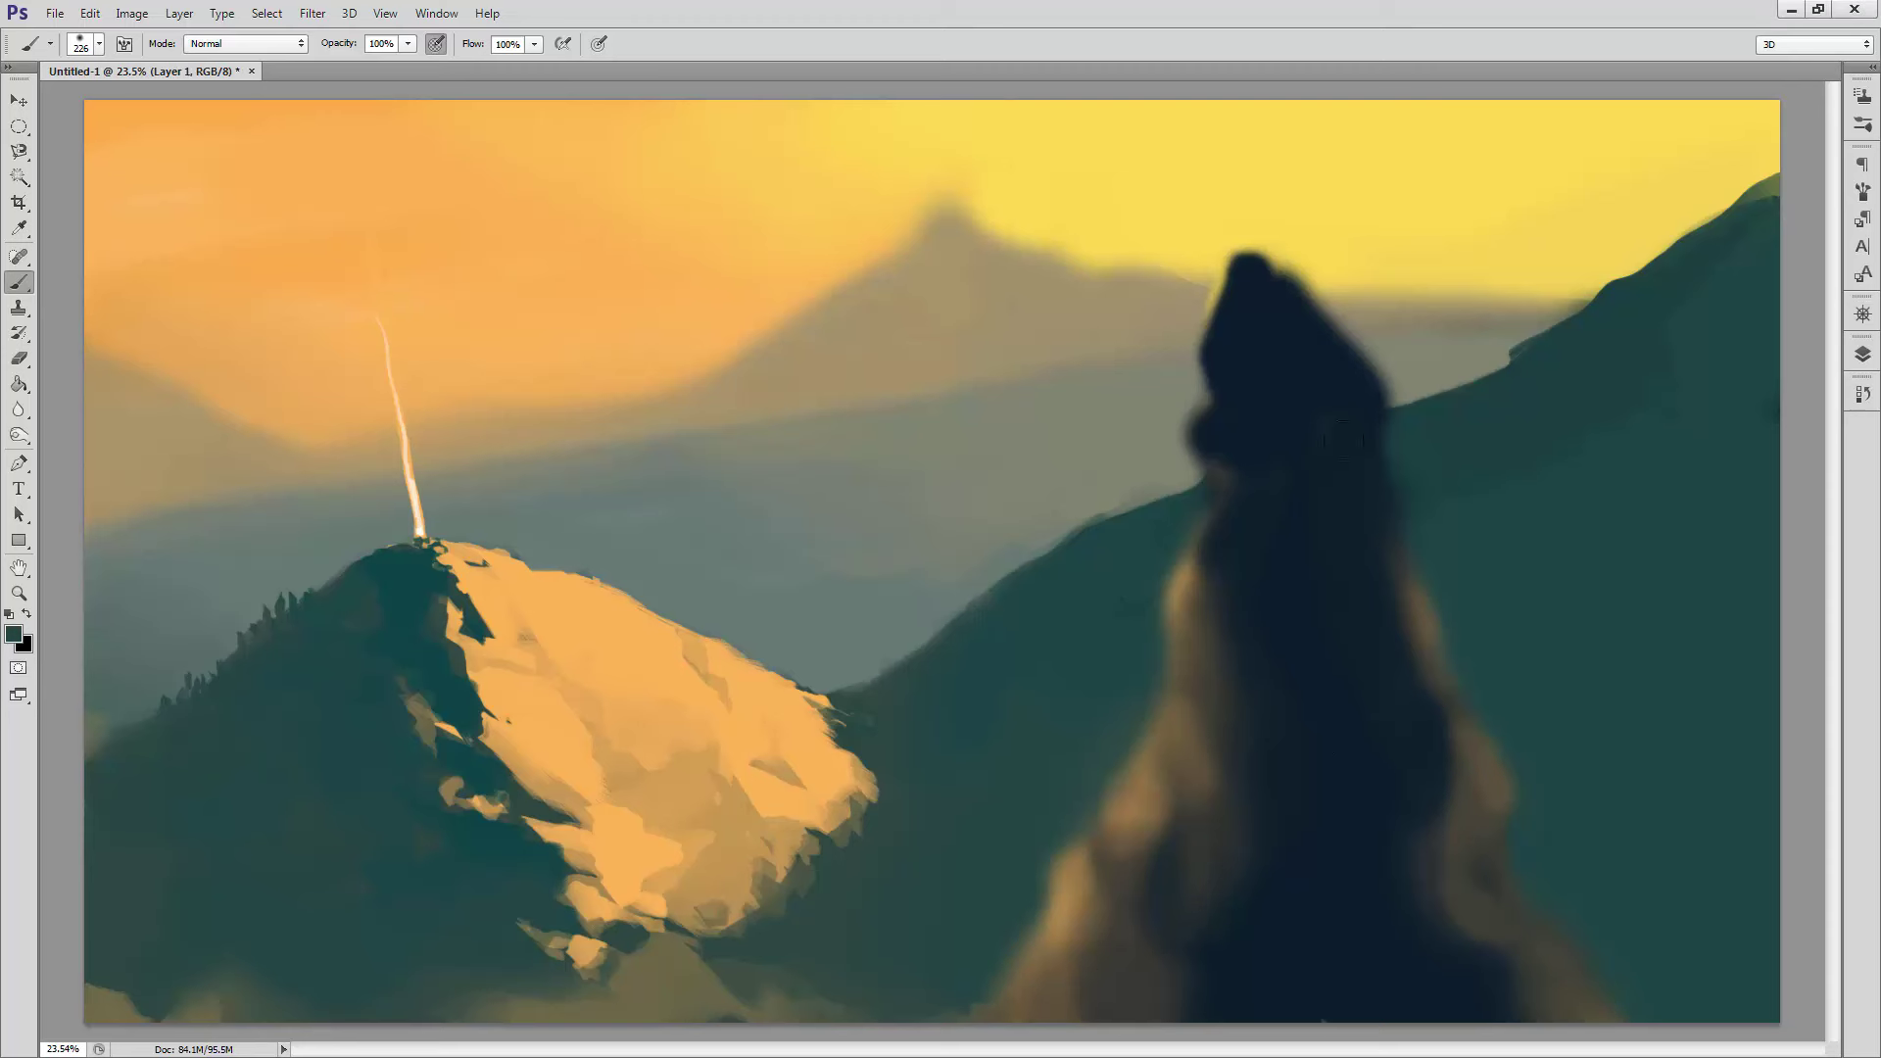
{"action": "left_click", "coordinate": [1351, 973], "text": "alt"}
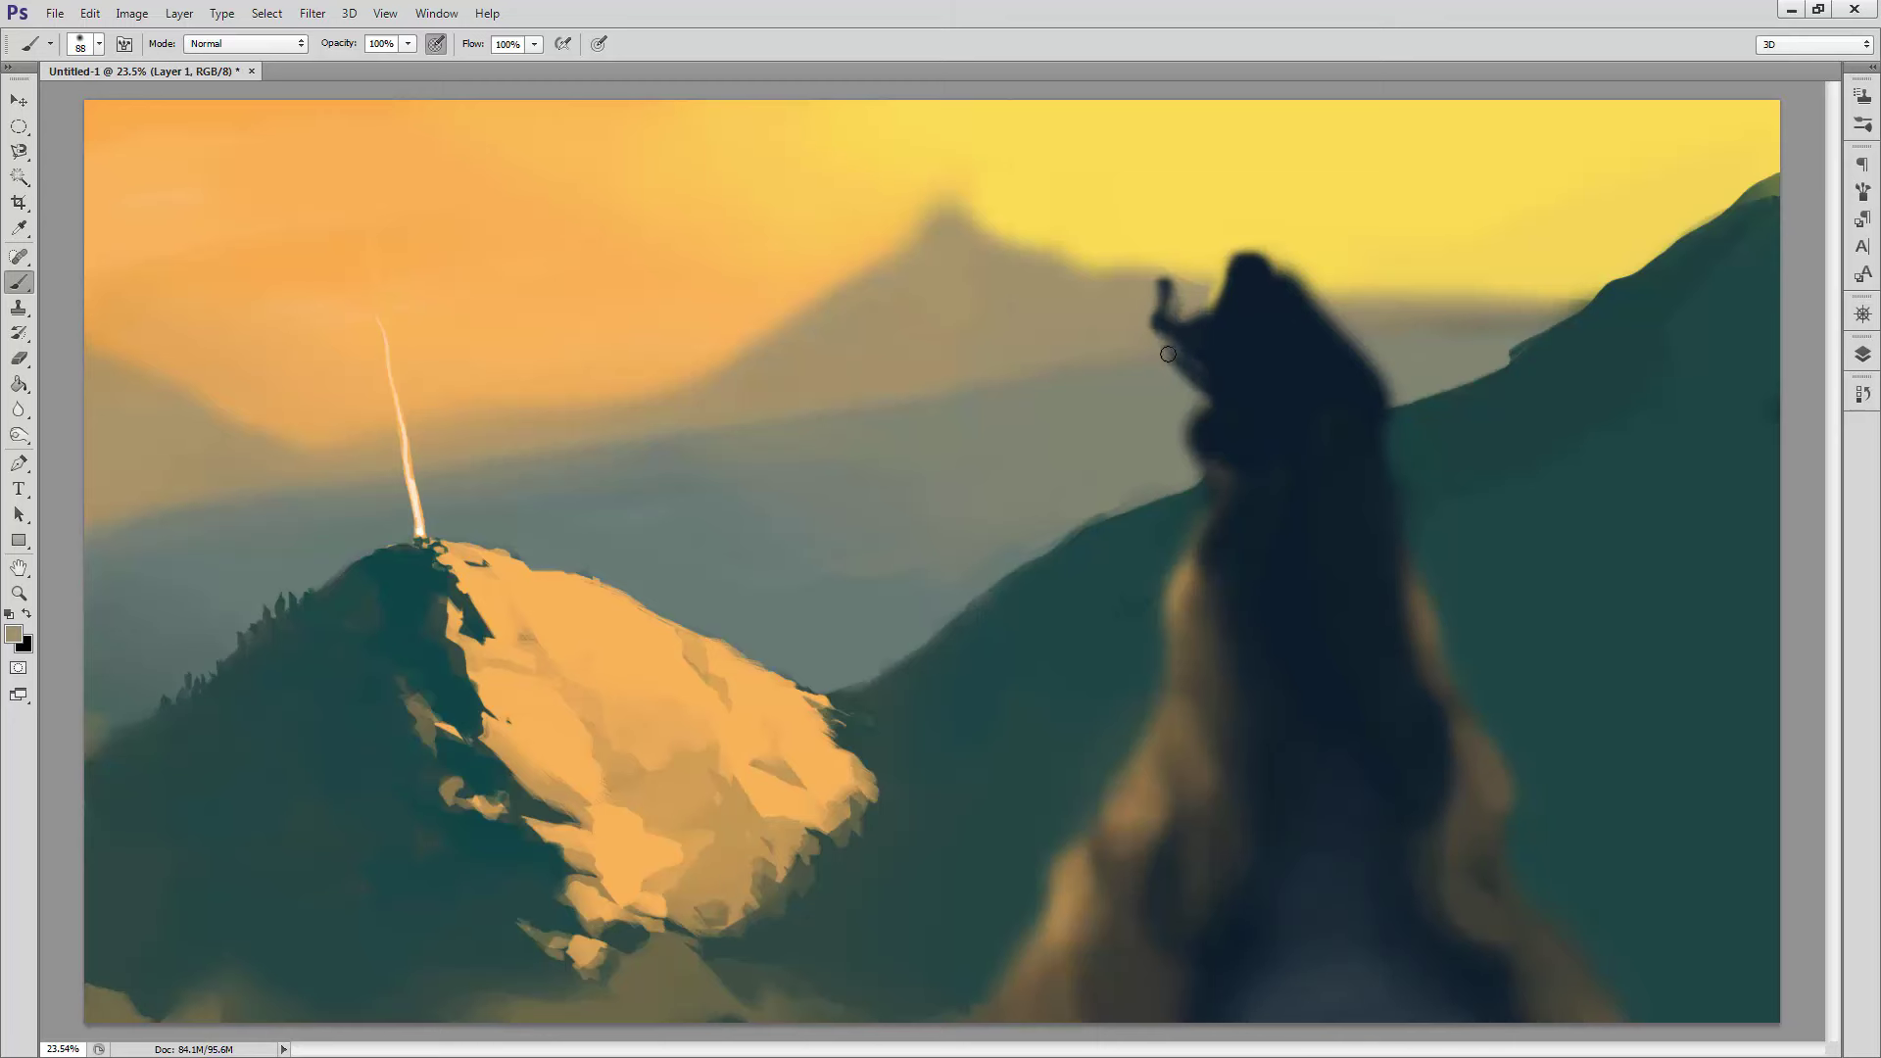
Step: Draw a straight glowing white staff rising from the figure's raised hand with a smaller brush
{"action": "left_click", "coordinate": [1147, 272], "text": "alt"}
{"action": "right_click", "coordinate": [1428, 197]}
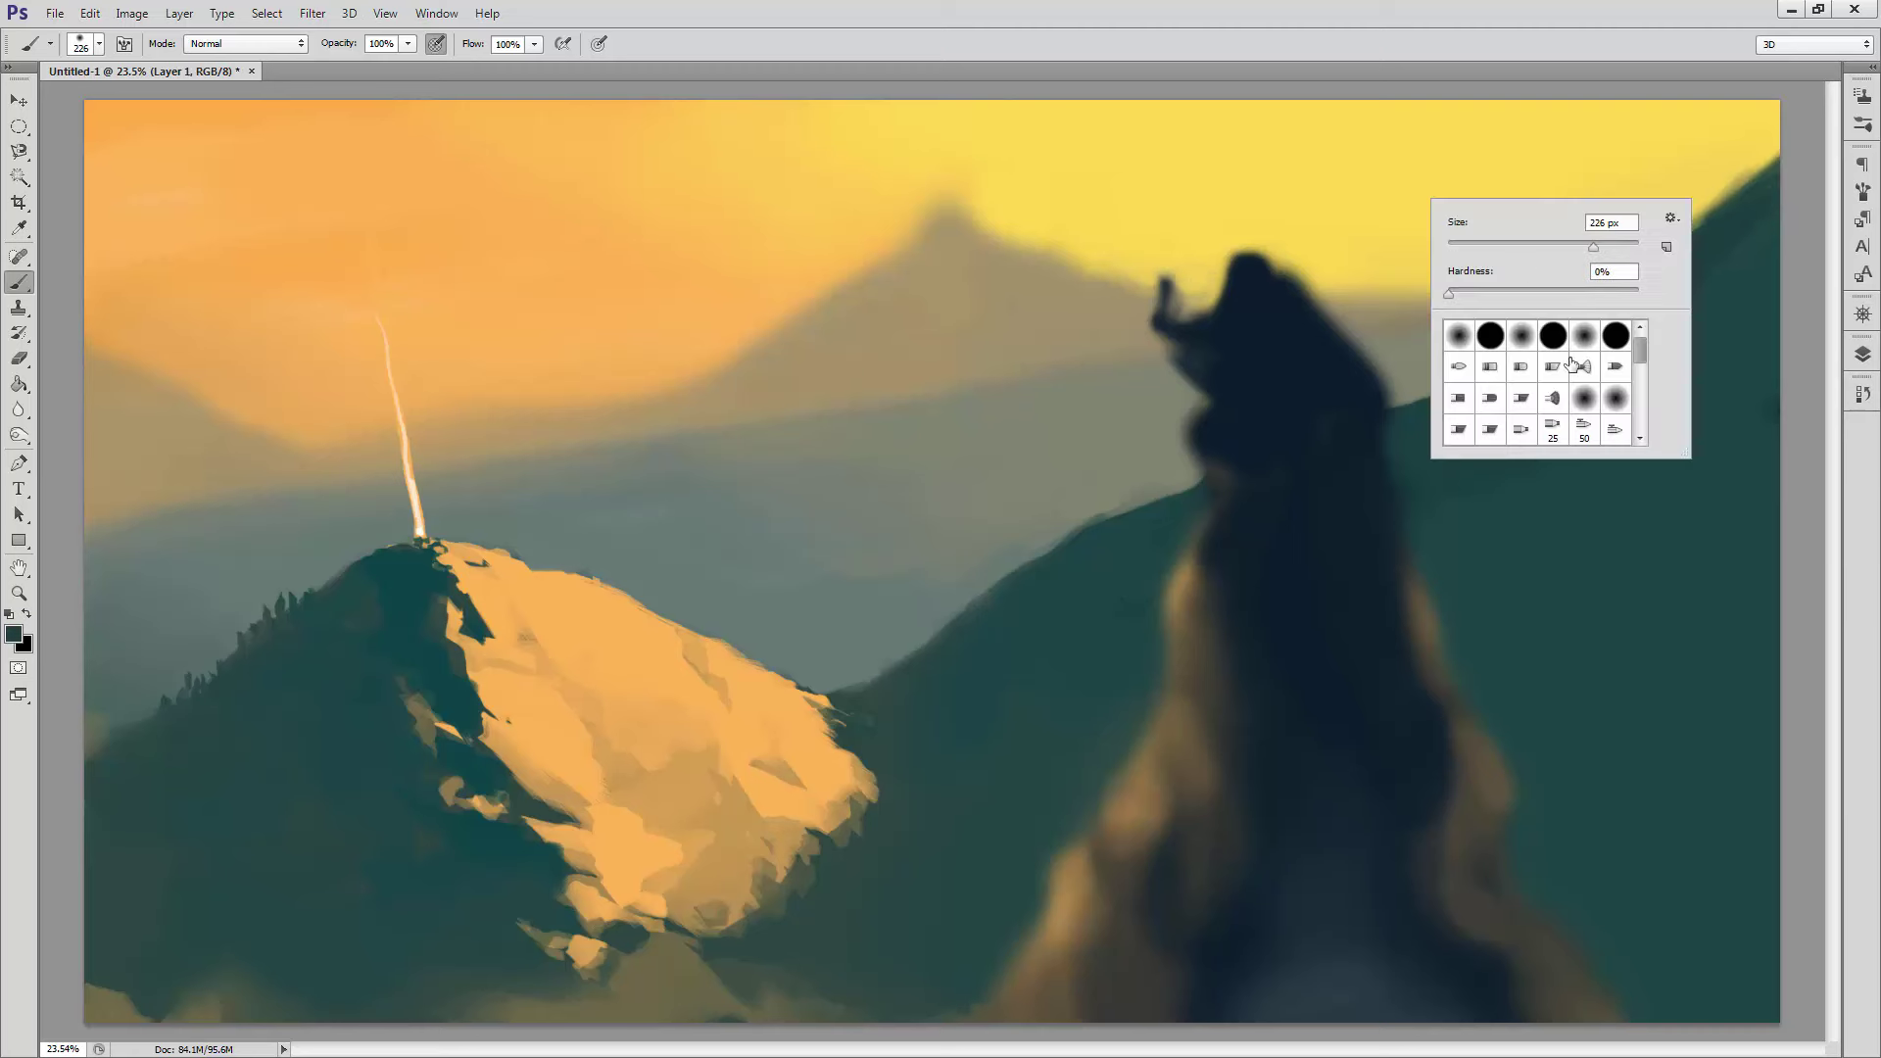
{"action": "left_click", "coordinate": [1164, 271]}
{"action": "left_click", "coordinate": [1138, 157], "text": "shift"}
Step: Paint a wide dark navy hat brim out from the figure's head, enlarging the brush
{"action": "left_click", "coordinate": [1160, 277], "text": "alt"}
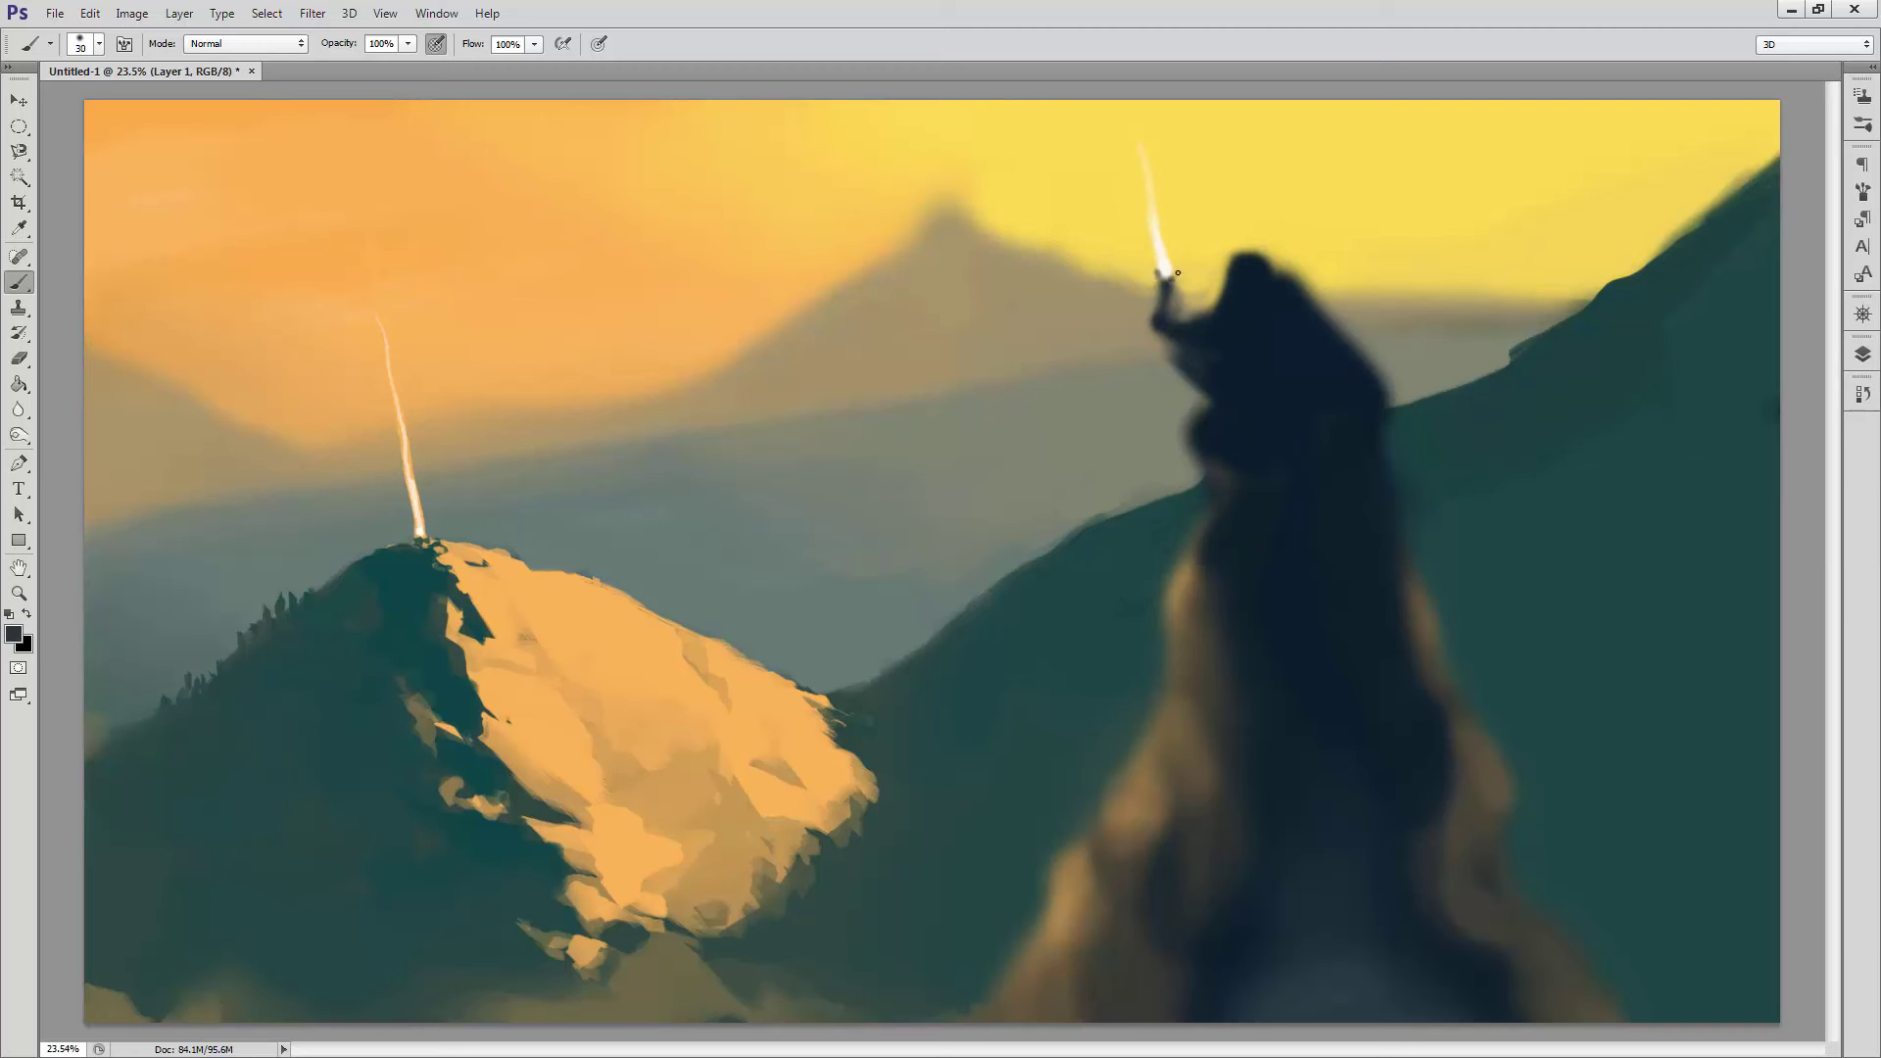
{"action": "right_click", "coordinate": [1384, 330]}
{"action": "left_click_drag", "start_coordinate": [1528, 396], "coordinate": [1494, 397]}
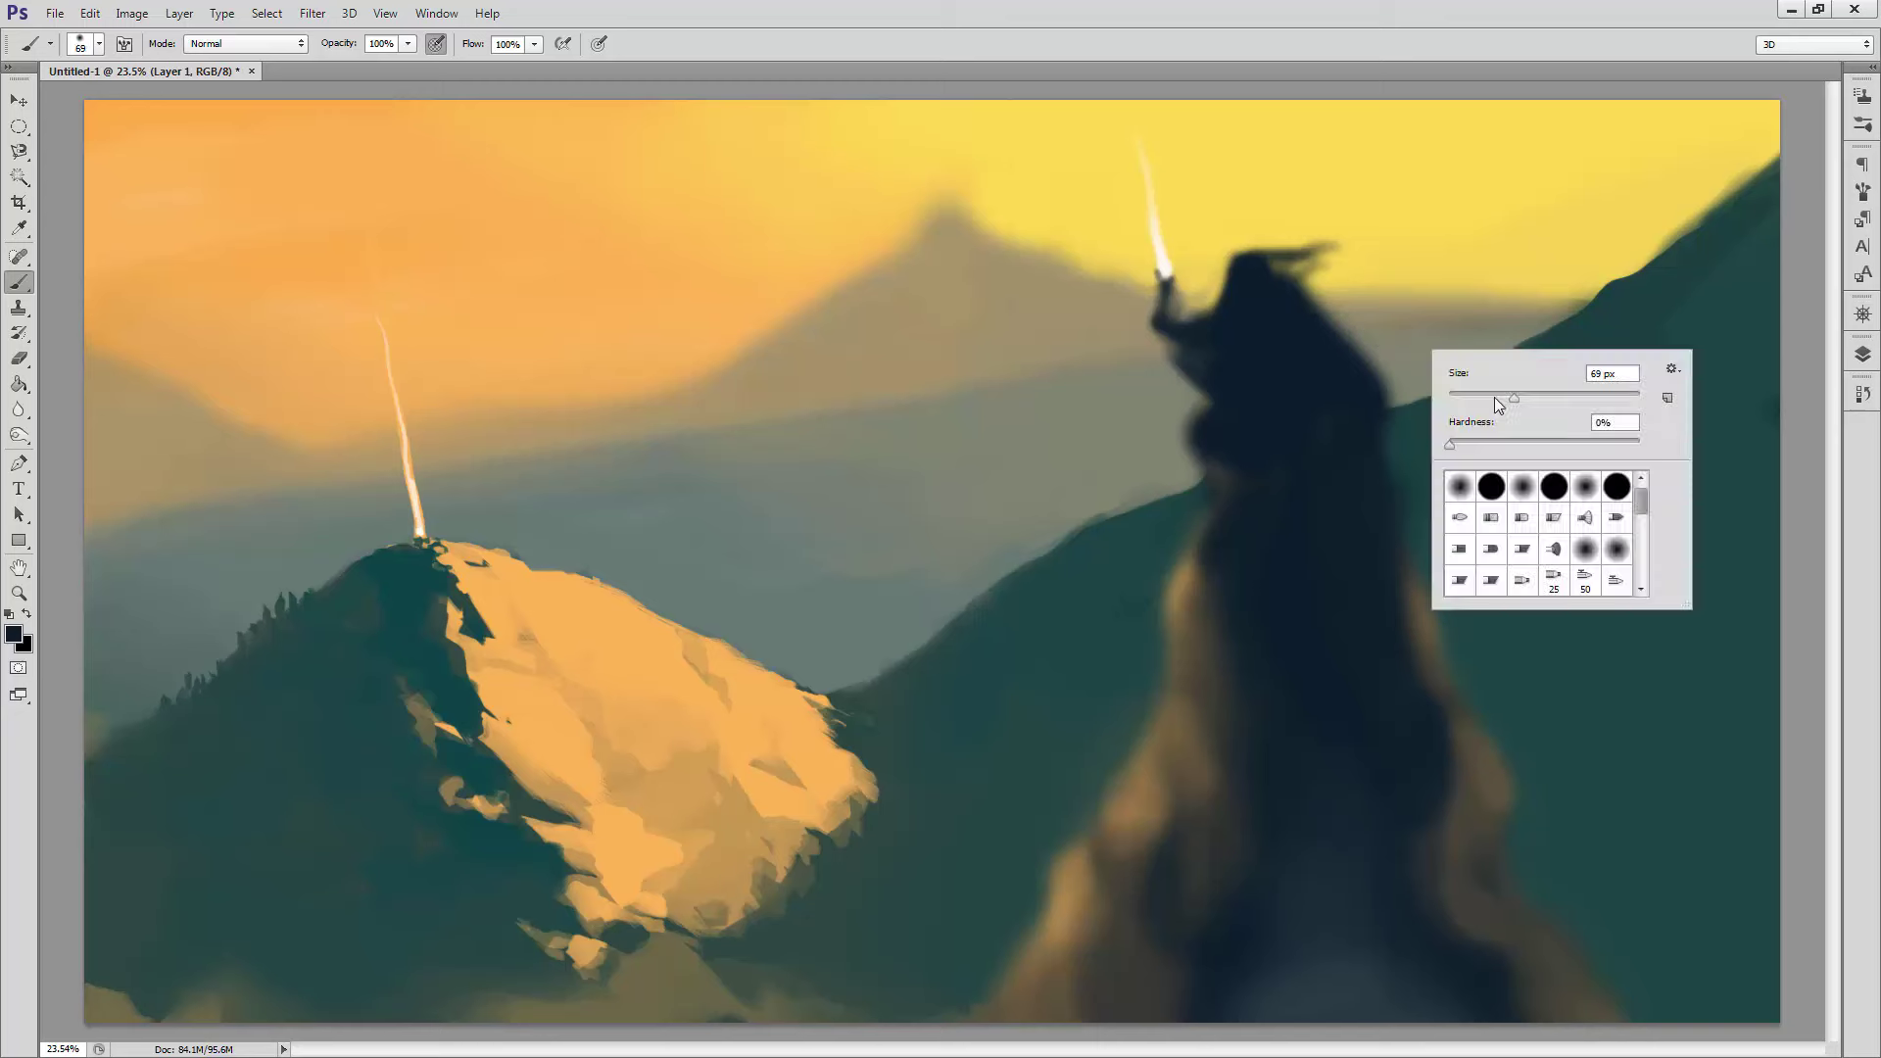
{"action": "left_click_drag", "start_coordinate": [1371, 333], "coordinate": [1459, 392]}
{"action": "right_click", "coordinate": [1413, 420]}
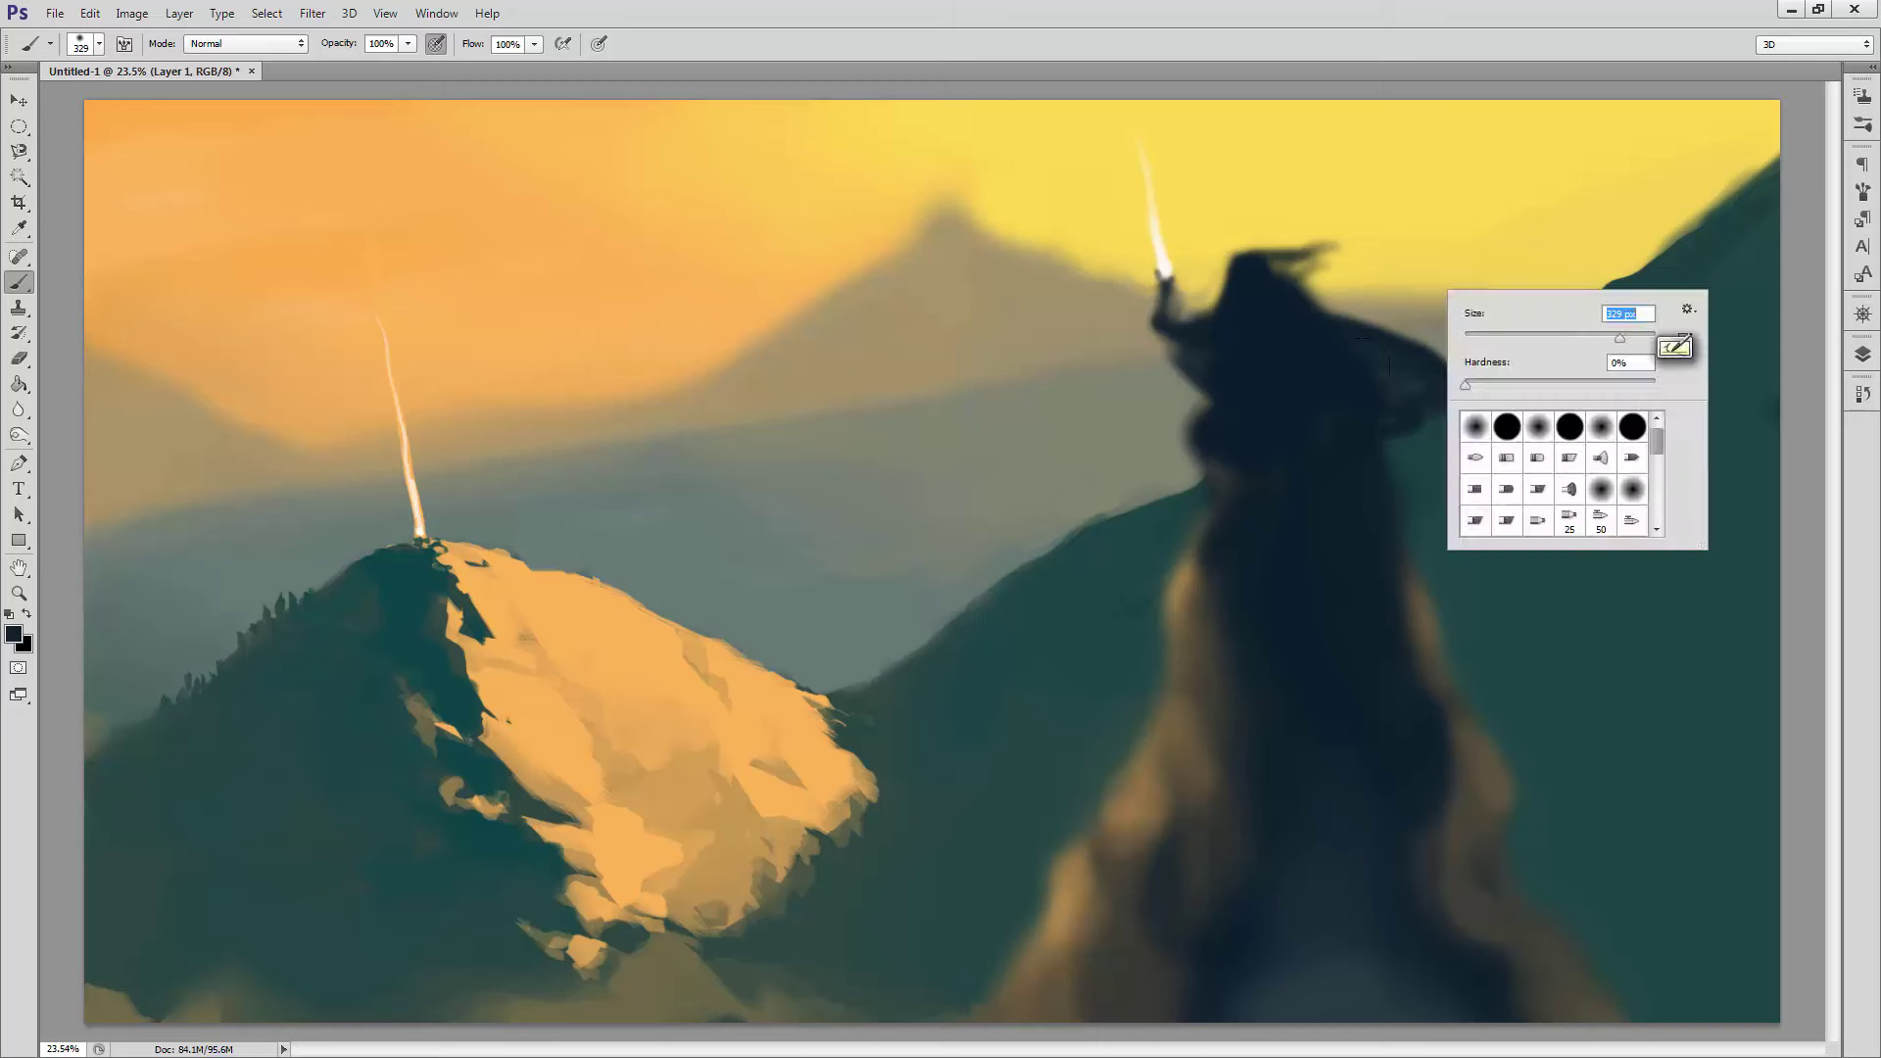
{"action": "left_click_drag", "start_coordinate": [1498, 311], "coordinate": [1513, 311]}
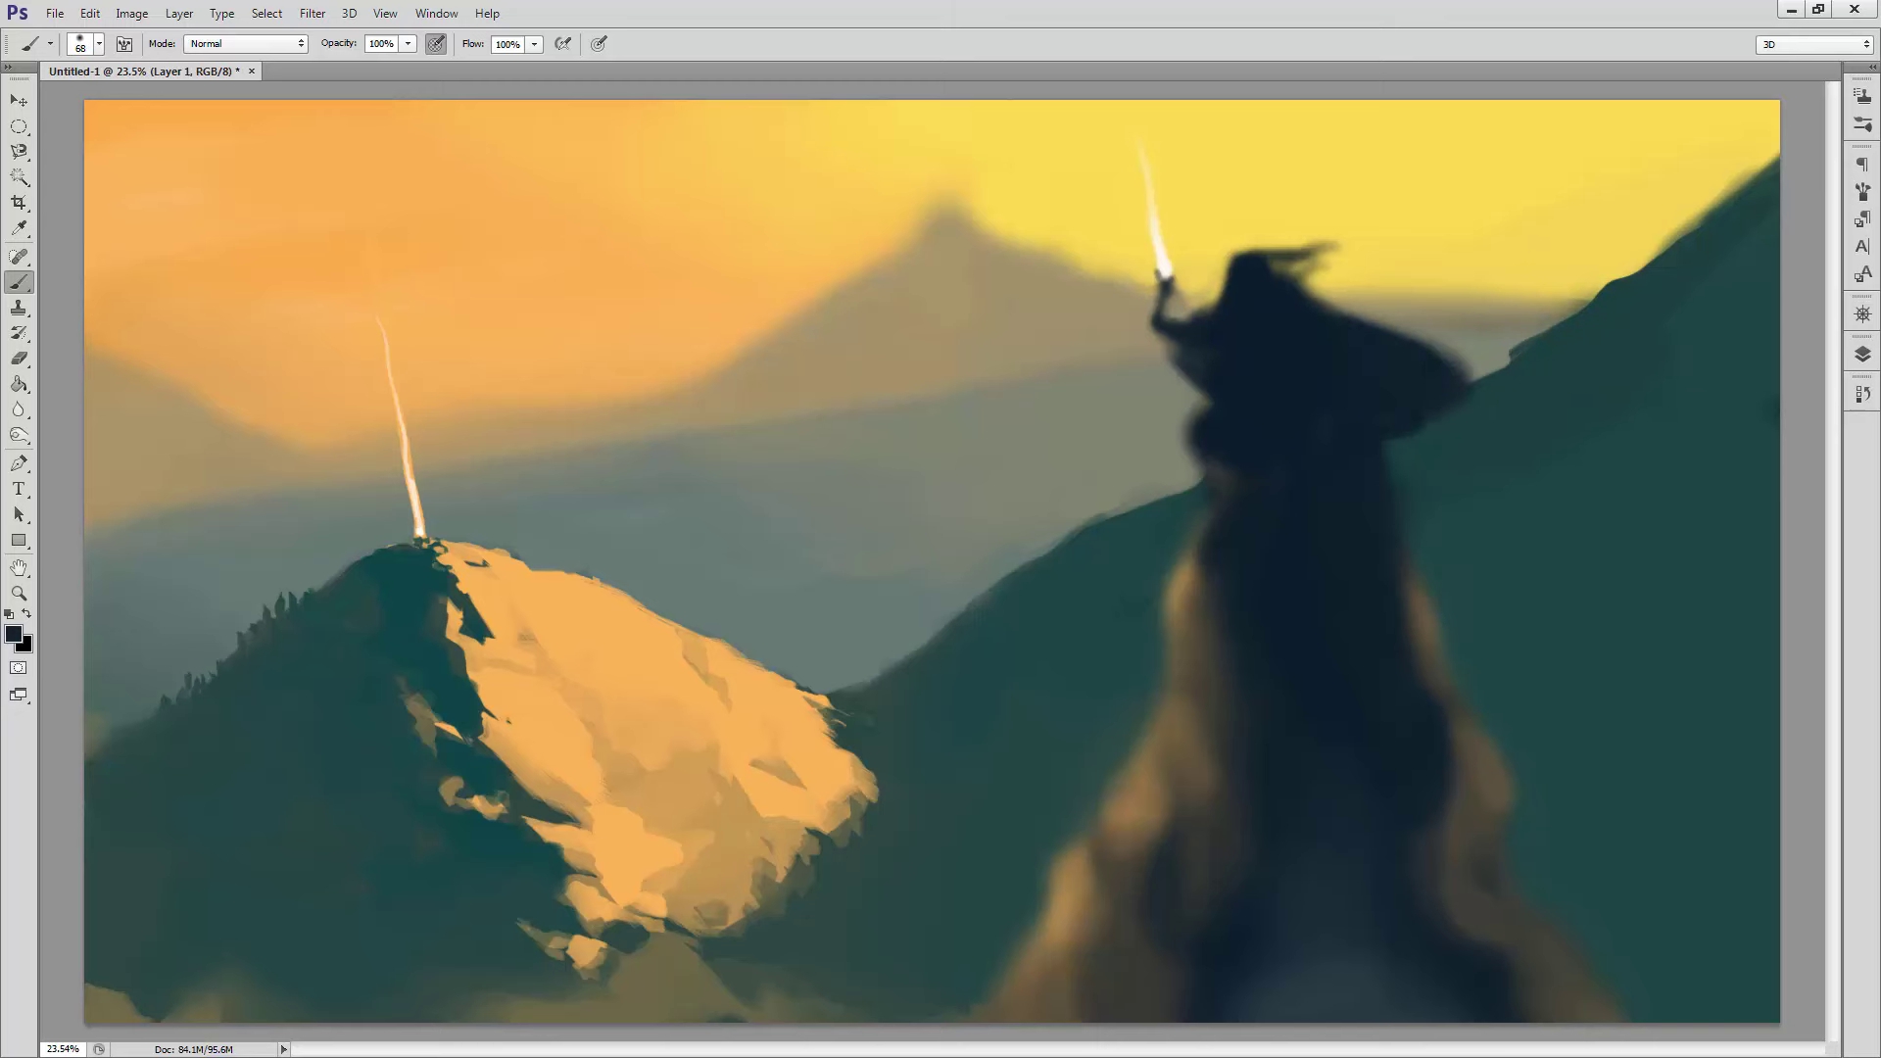
{"action": "left_click_drag", "start_coordinate": [1188, 444], "coordinate": [1435, 377]}
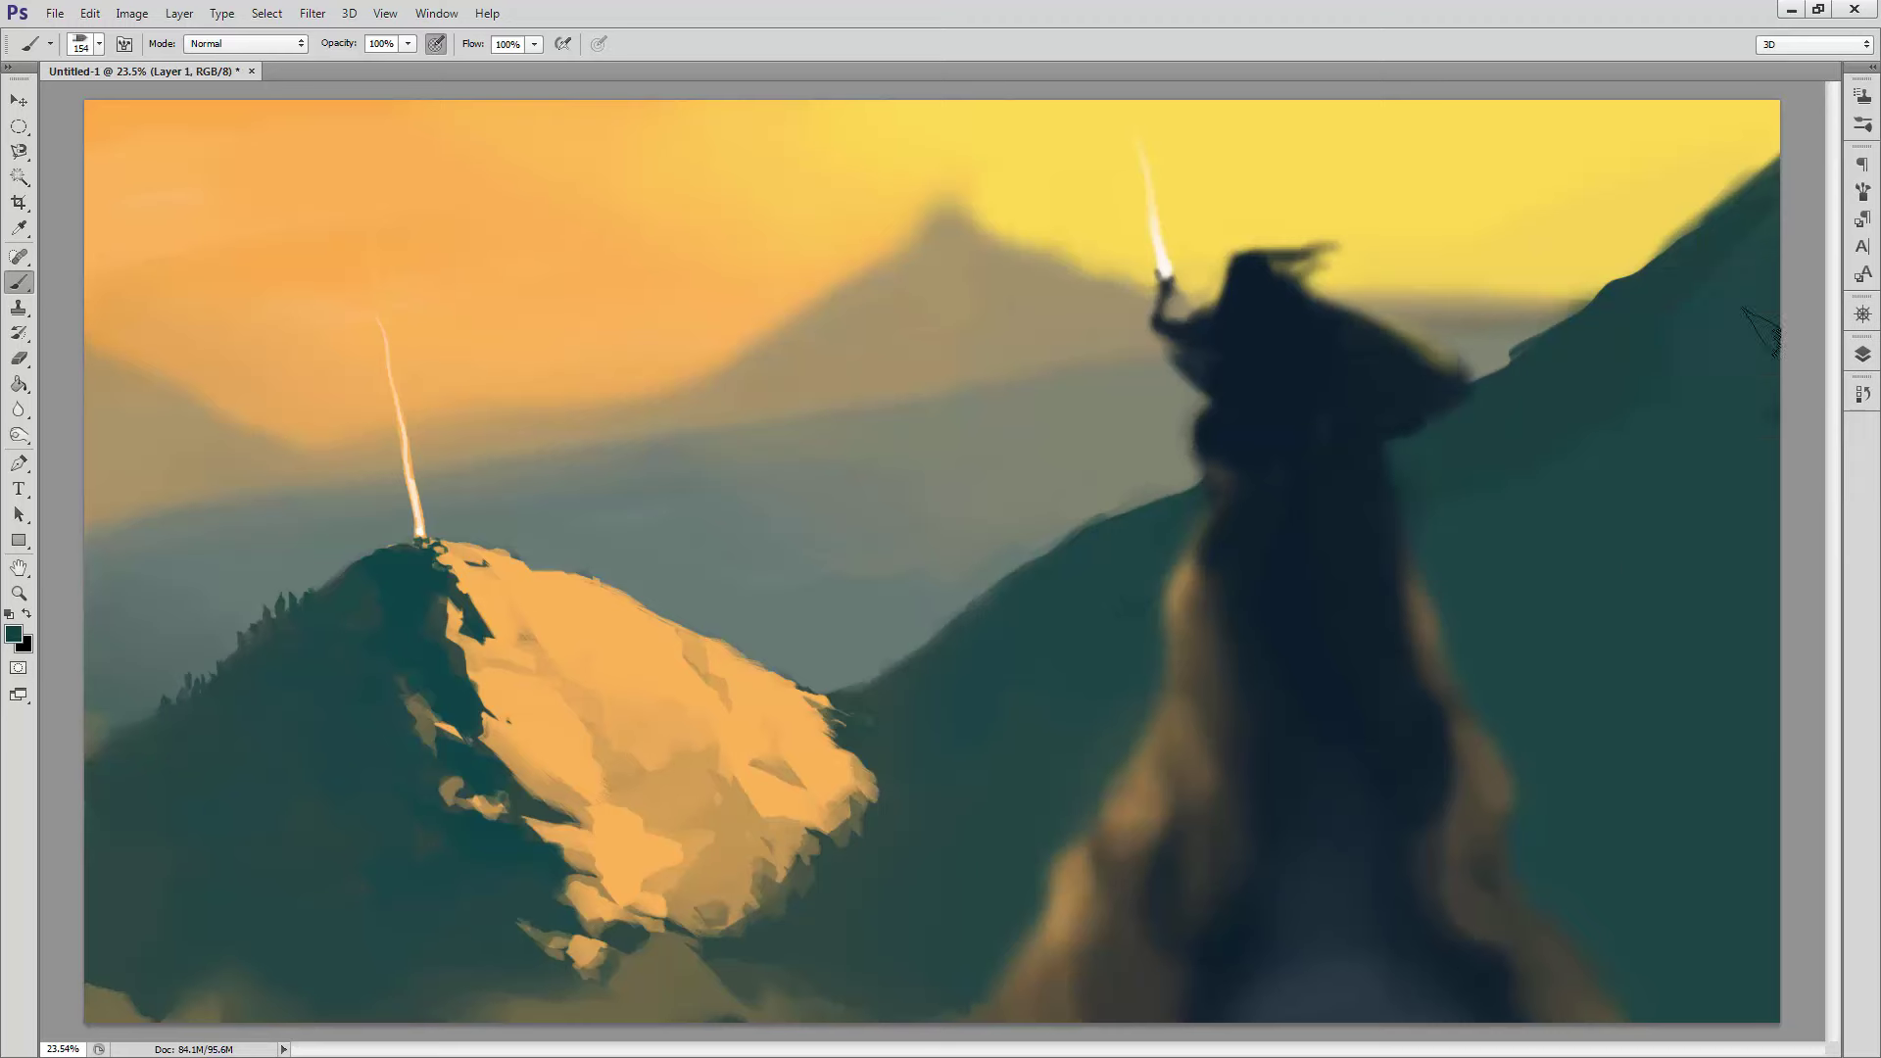
Step: With an enlarged brush, paint dark teal texture strokes across the right mountain slope
{"action": "right_click", "coordinate": [152, 679]}
{"action": "mouse_move", "coordinate": [1764, 196]}
{"action": "left_mouse_down"}
{"action": "mouse_move", "coordinate": [1685, 333]}
{"action": "mouse_move", "coordinate": [1518, 441]}
{"action": "left_mouse_up"}
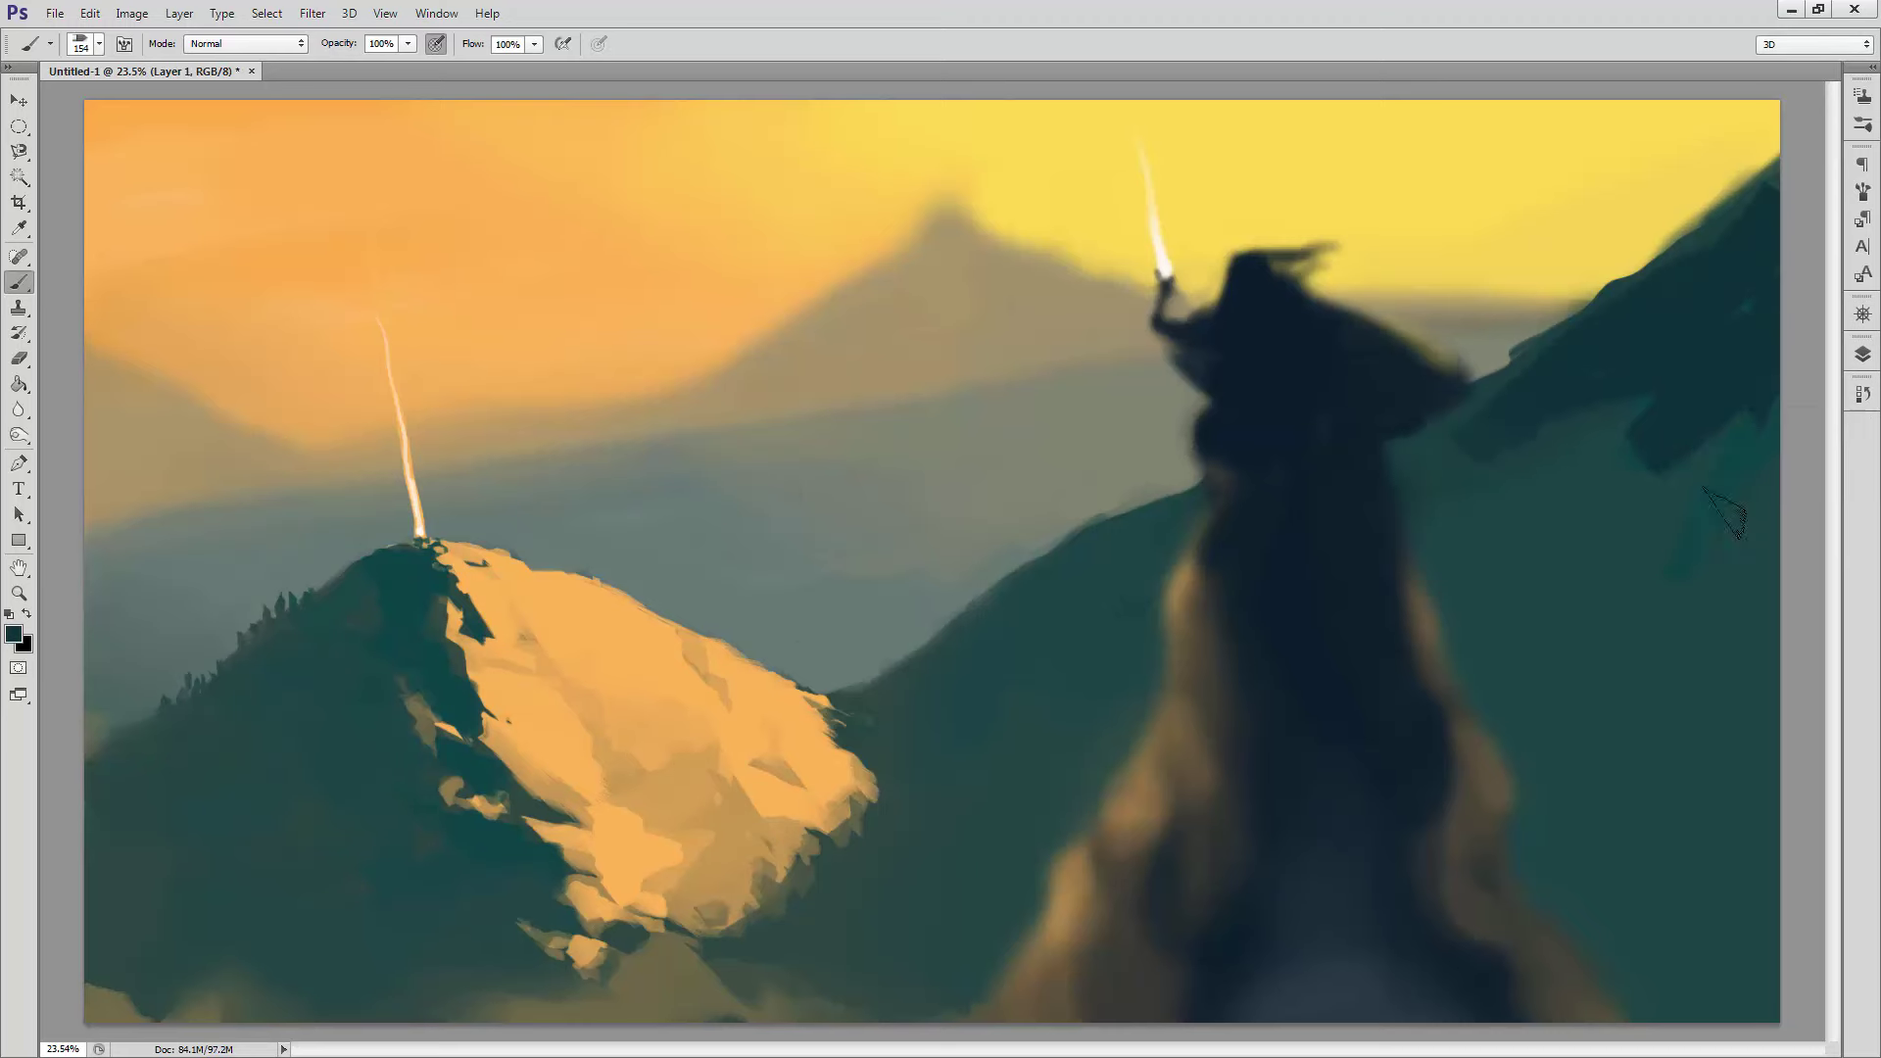
{"action": "left_click_drag", "start_coordinate": [1764, 422], "coordinate": [1470, 627]}
{"action": "left_click_drag", "start_coordinate": [1616, 431], "coordinate": [1450, 489]}
{"action": "left_click_drag", "start_coordinate": [1748, 688], "coordinate": [1607, 676]}
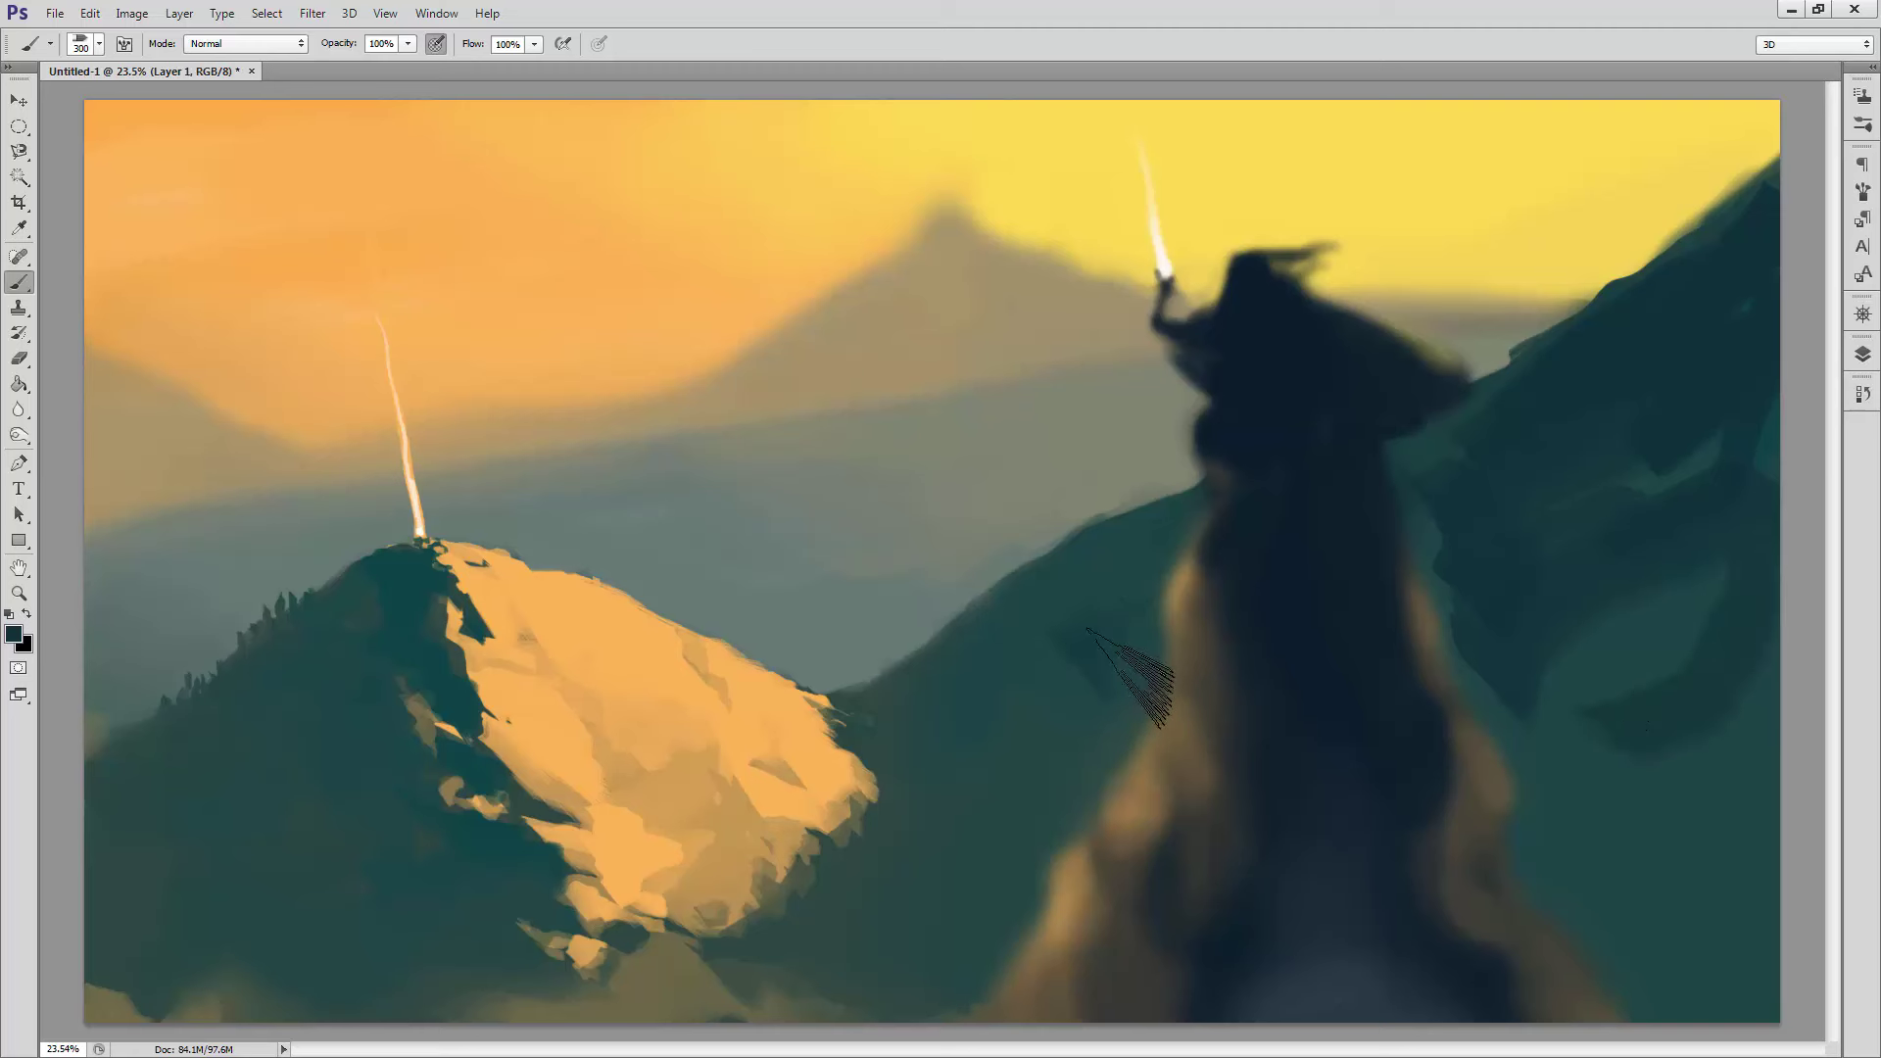
{"action": "left_click_drag", "start_coordinate": [1438, 454], "coordinate": [1499, 745]}
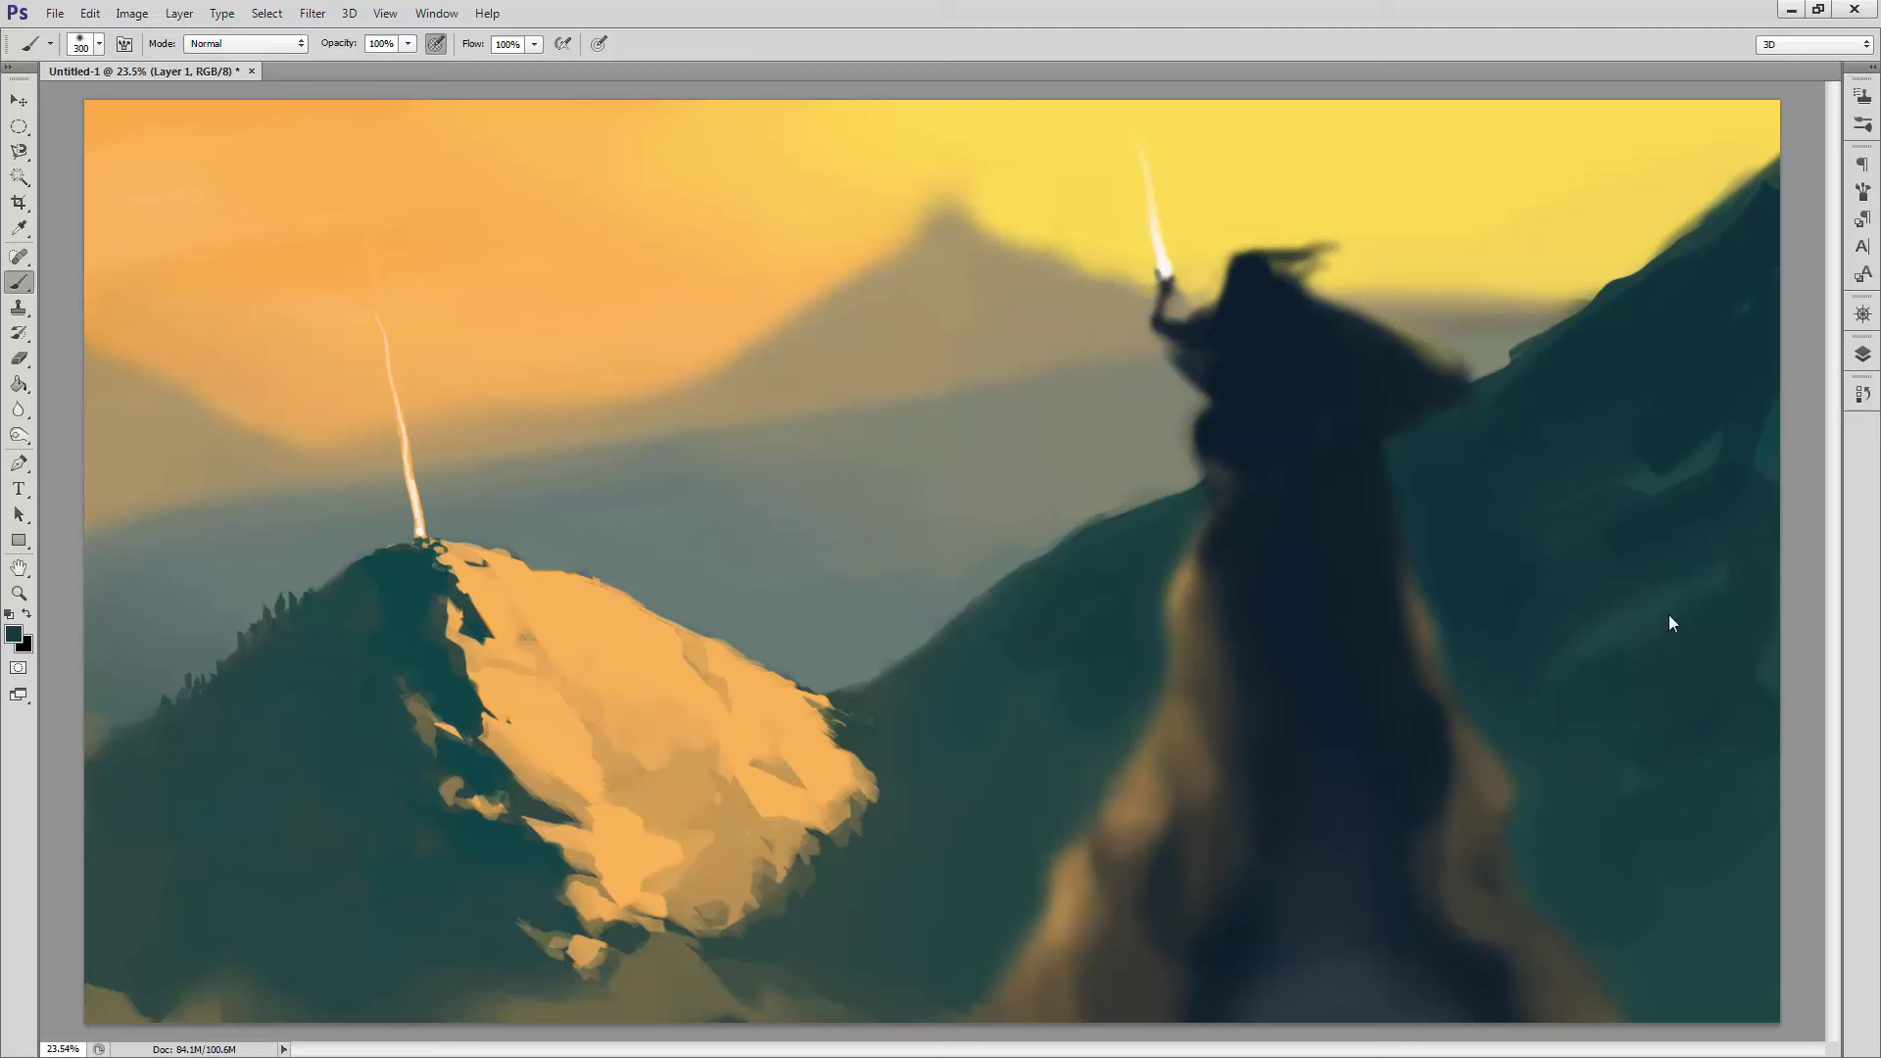
Step: Blend sampled orange into the top-right sky corner with a much larger brush
{"action": "left_click", "coordinate": [1490, 327], "text": "alt"}
{"action": "left_click", "coordinate": [1692, 420], "text": "alt"}
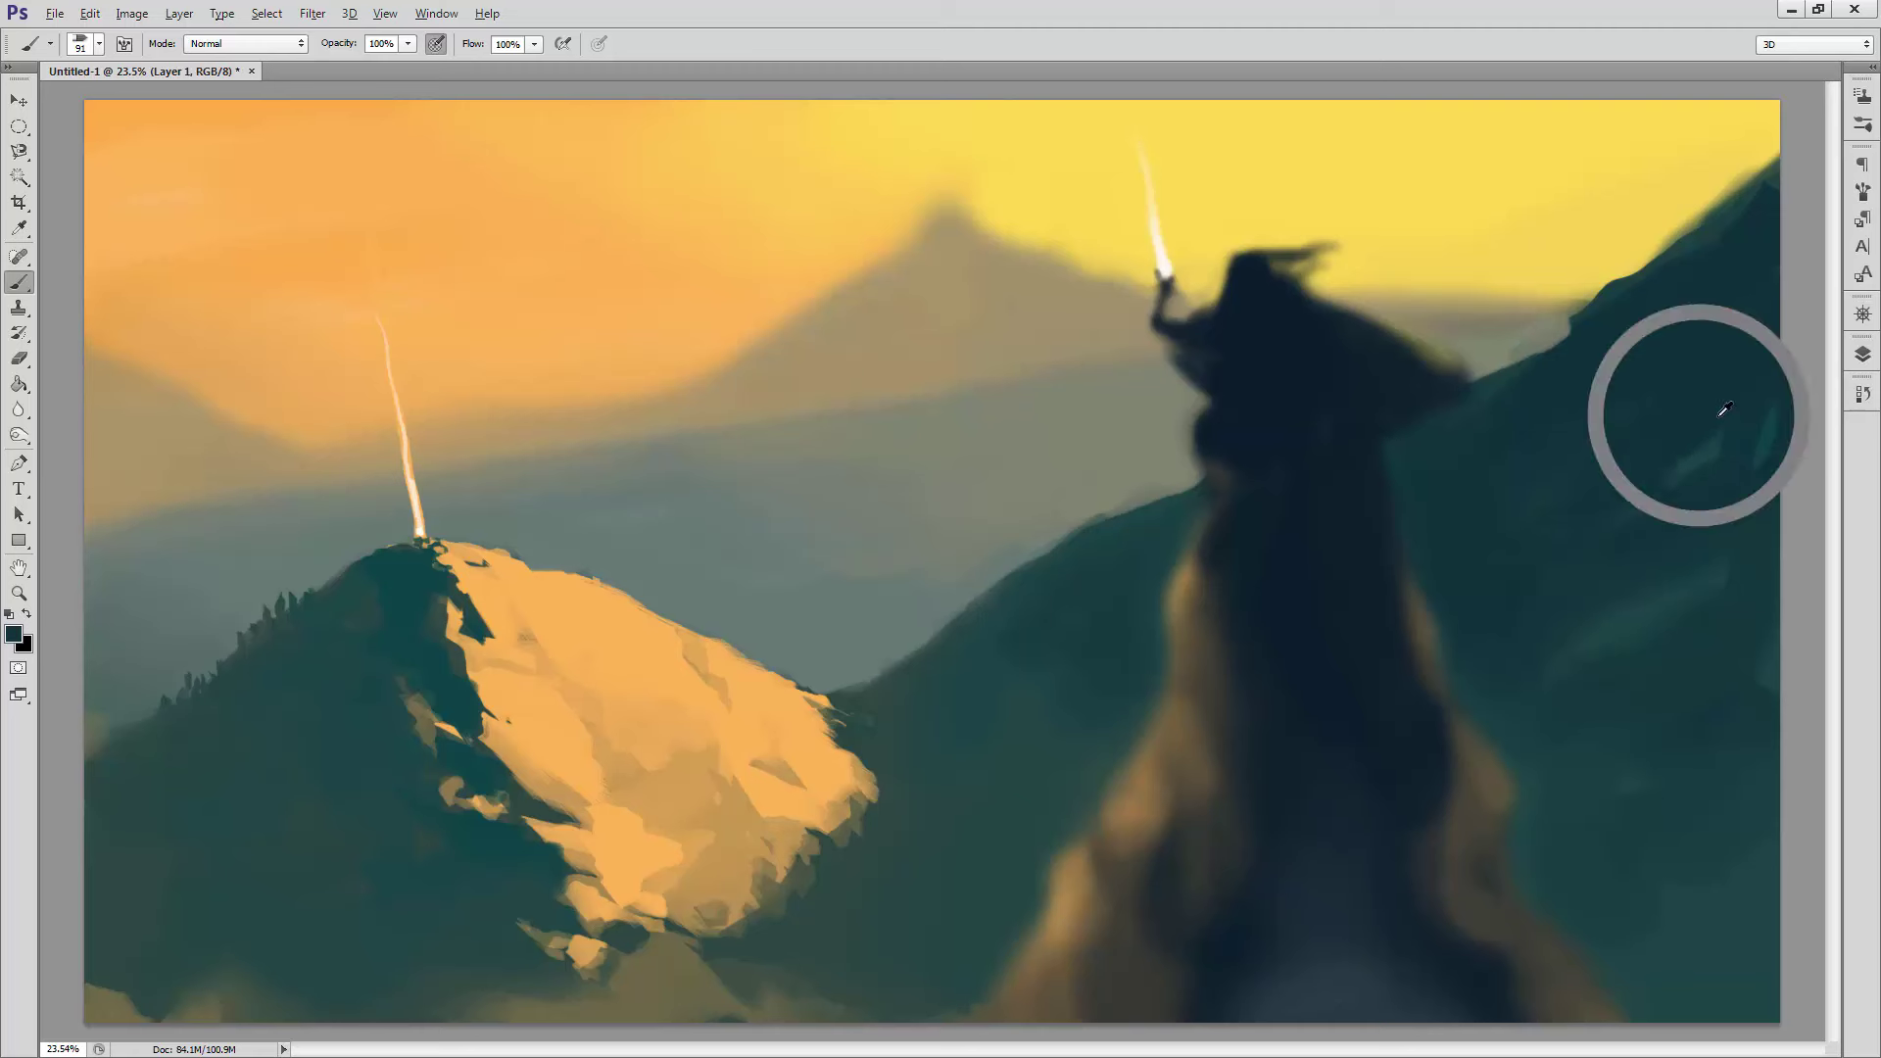
{"action": "left_click", "coordinate": [311, 168], "text": "alt"}
{"action": "left_click_drag", "start_coordinate": [1753, 123], "coordinate": [1674, 157]}
{"action": "left_click", "coordinate": [1732, 466], "text": "alt"}
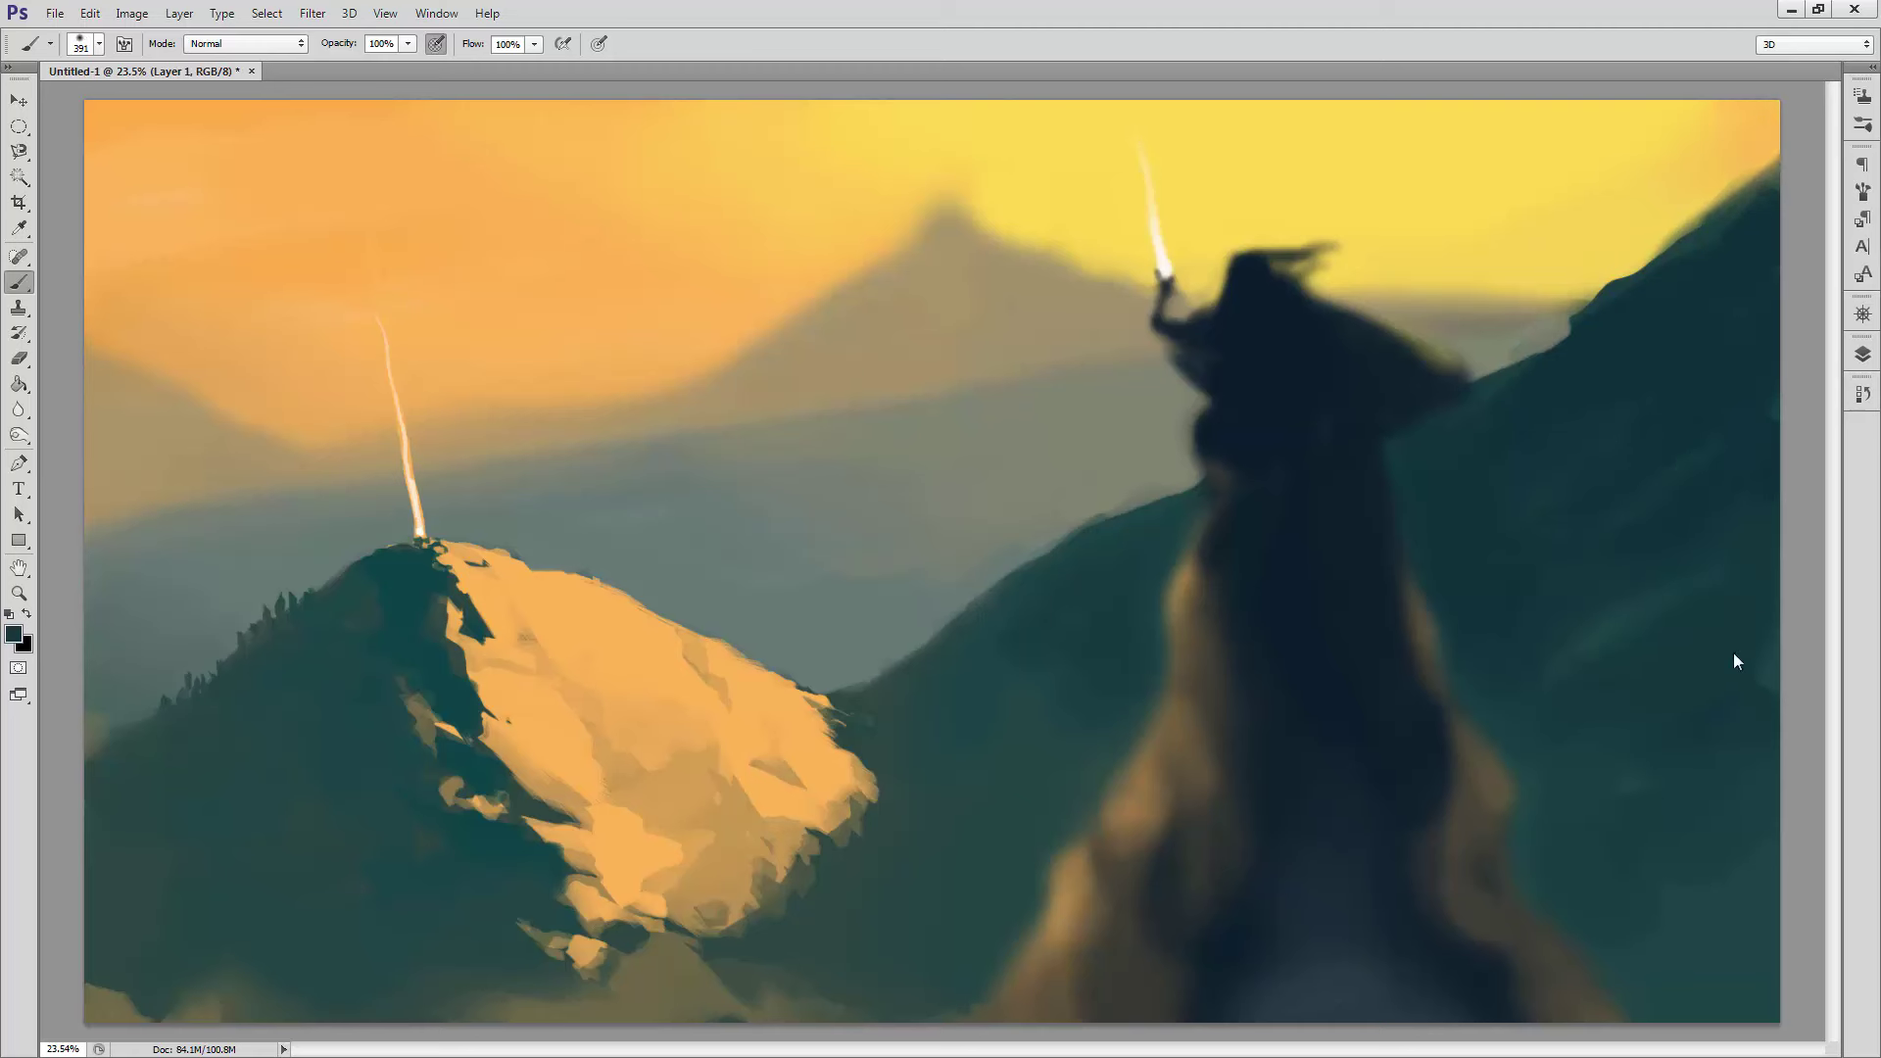
Step: Dab soft near-white glows around the staff tip and the peak's light beam with a very large brush
{"action": "left_click", "coordinate": [1164, 267], "text": "alt"}
{"action": "right_click", "coordinate": [1155, 261]}
{"action": "left_click", "coordinate": [1161, 250]}
{"action": "left_click", "coordinate": [421, 516]}
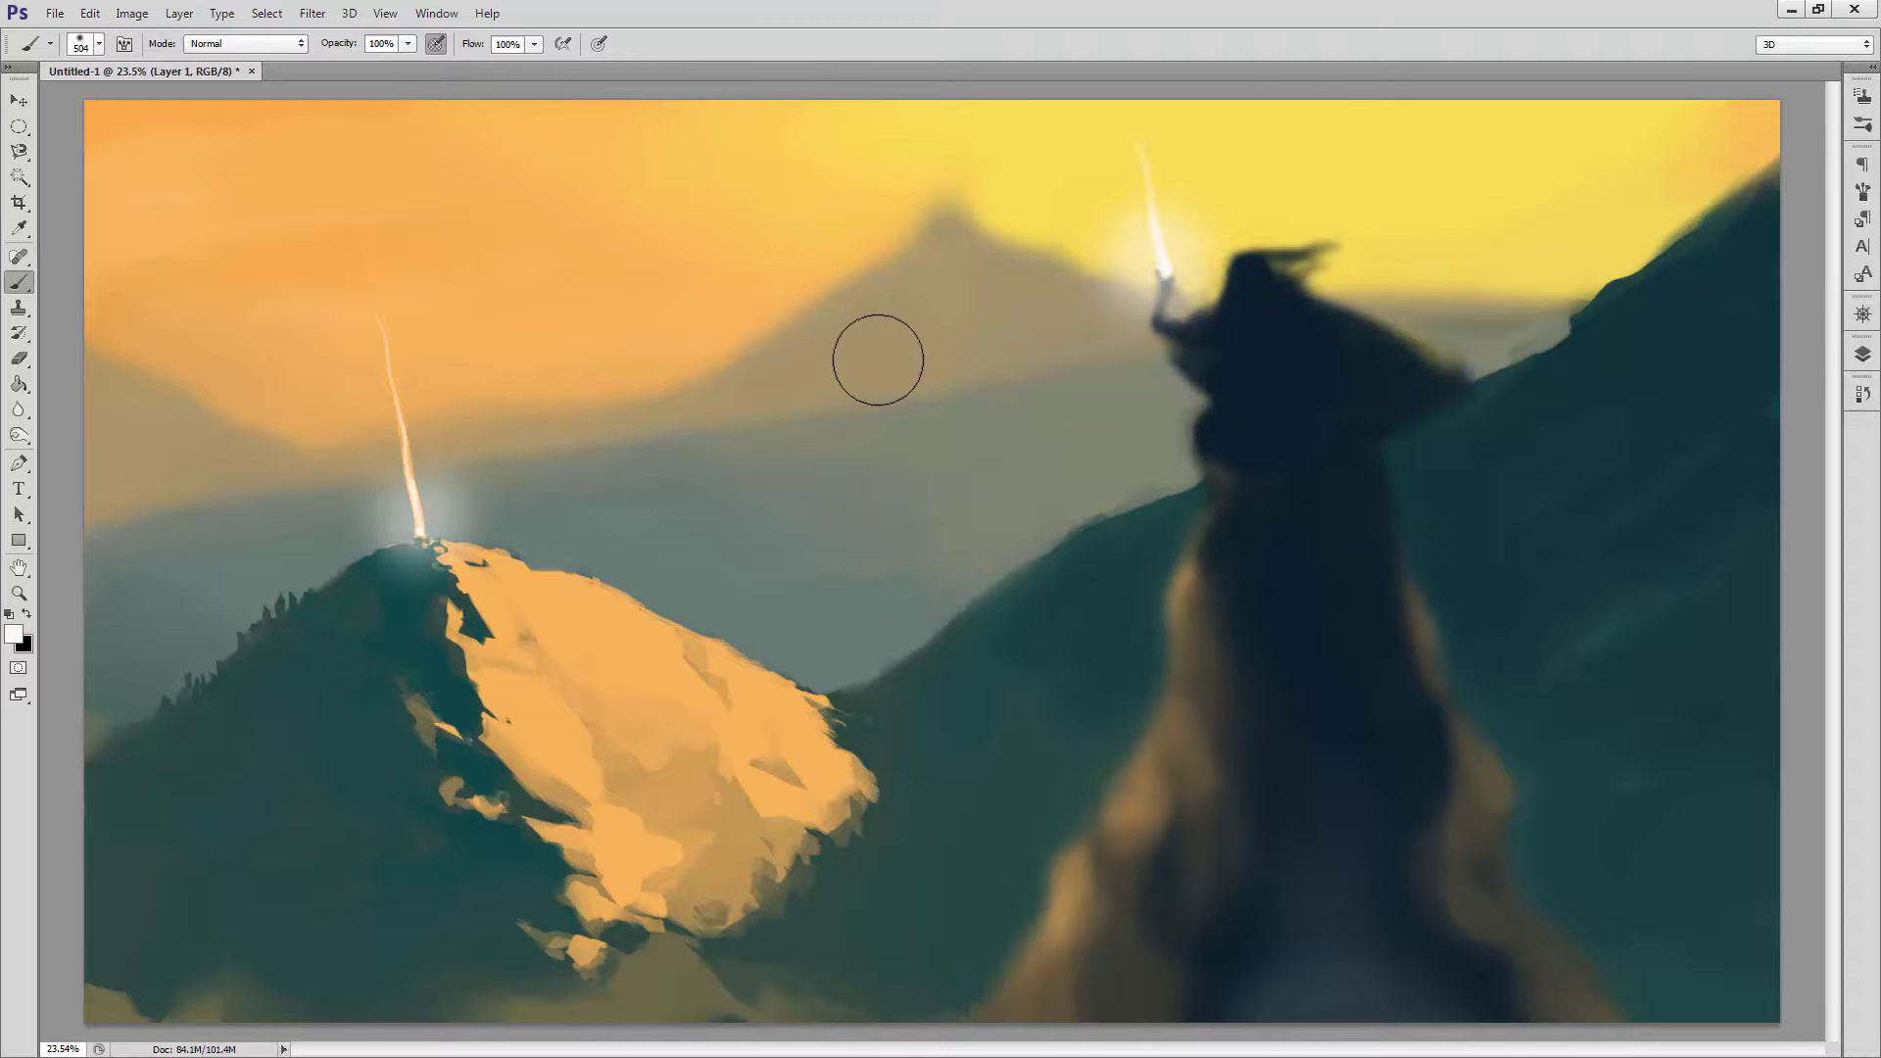
Step: Warm the whole painting toward yellow with Hue/Saturation, then return to the Brush tool
{"action": "left_click", "coordinate": [133, 13]}
{"action": "left_click", "coordinate": [132, 13]}
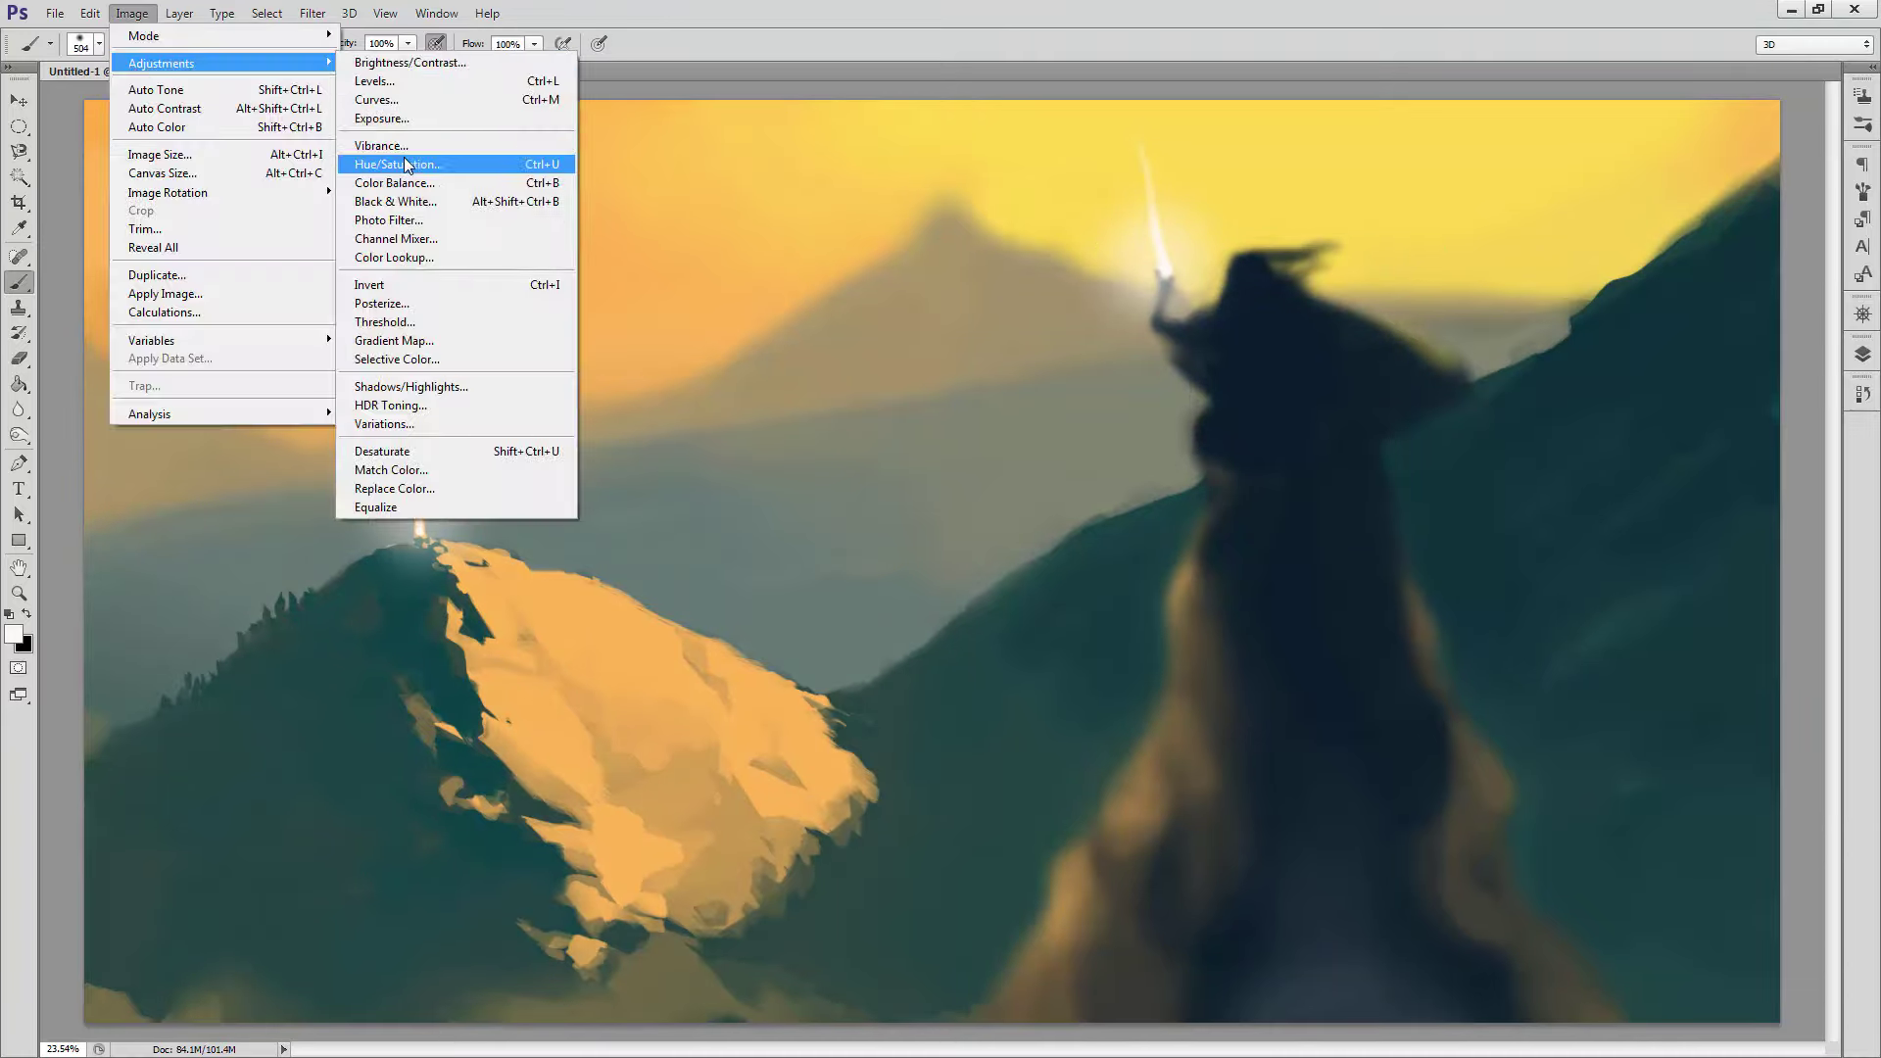
{"action": "left_click", "coordinate": [392, 163]}
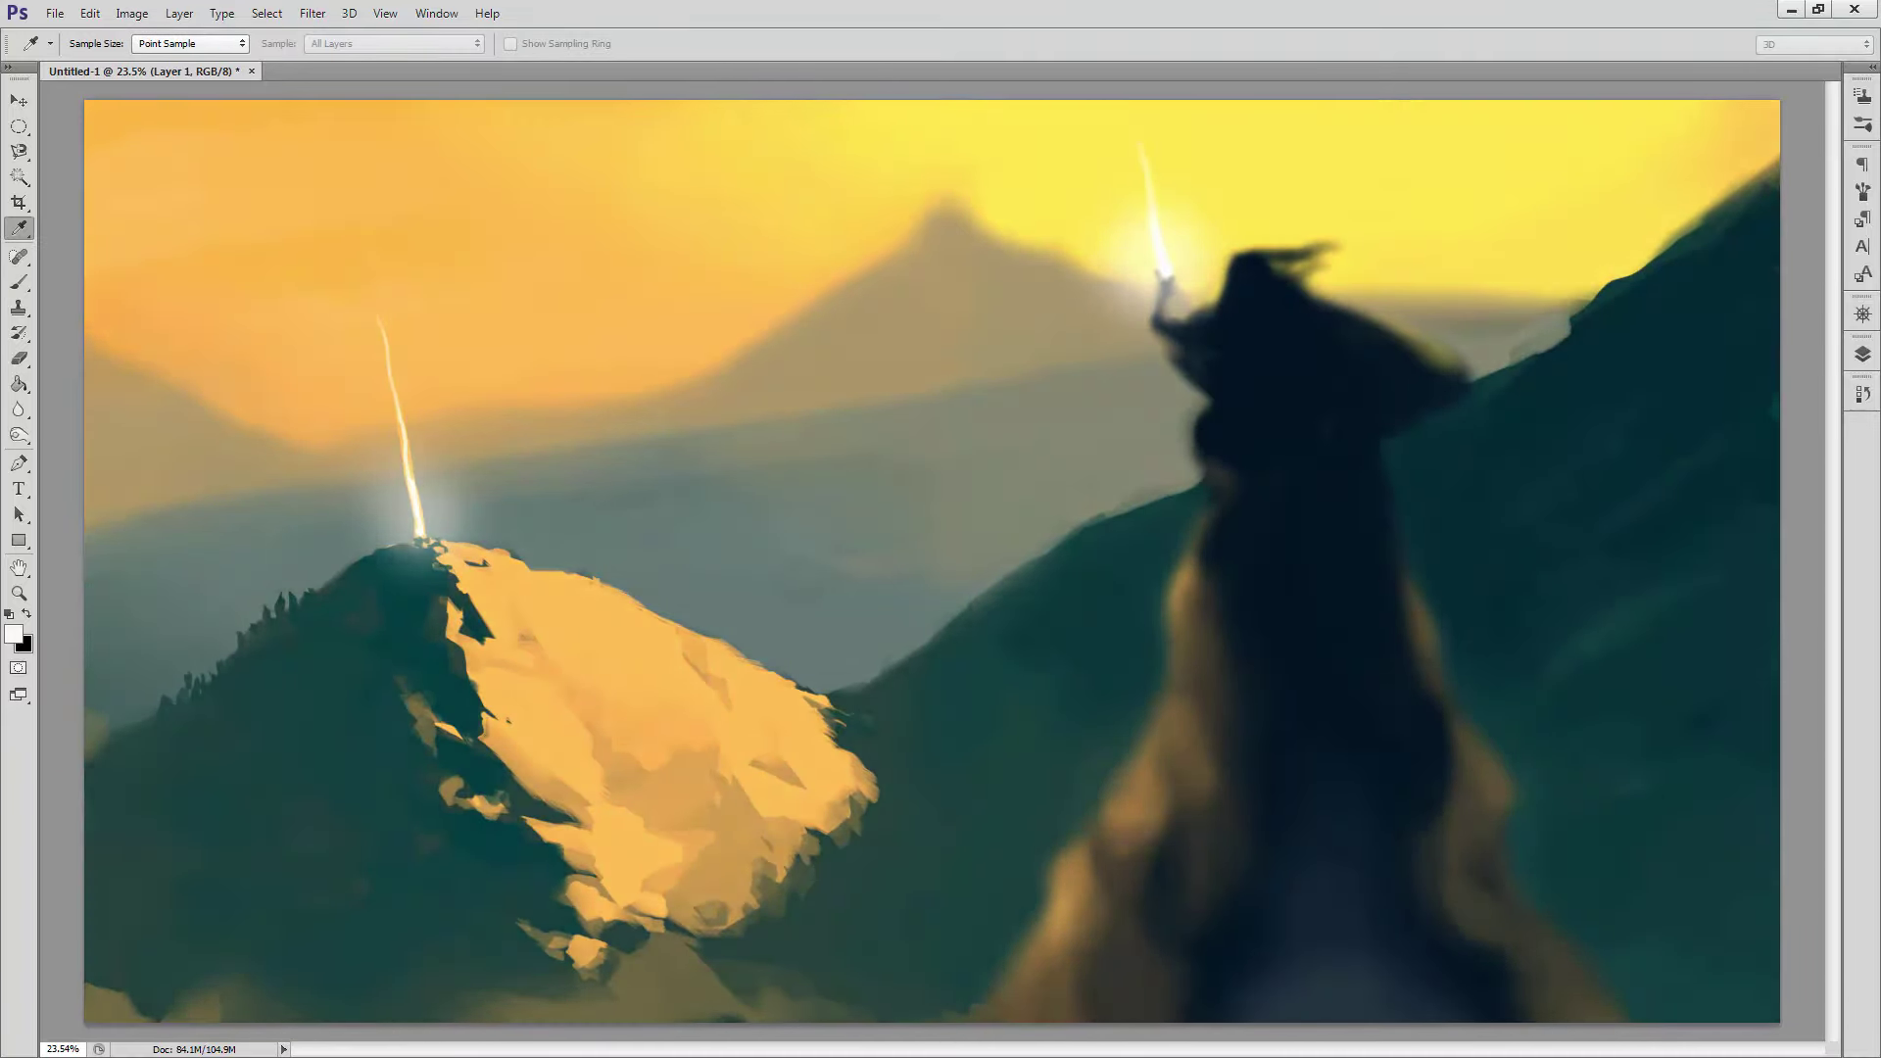
{"action": "key", "text": "b"}
{"action": "right_click", "coordinate": [911, 534]}
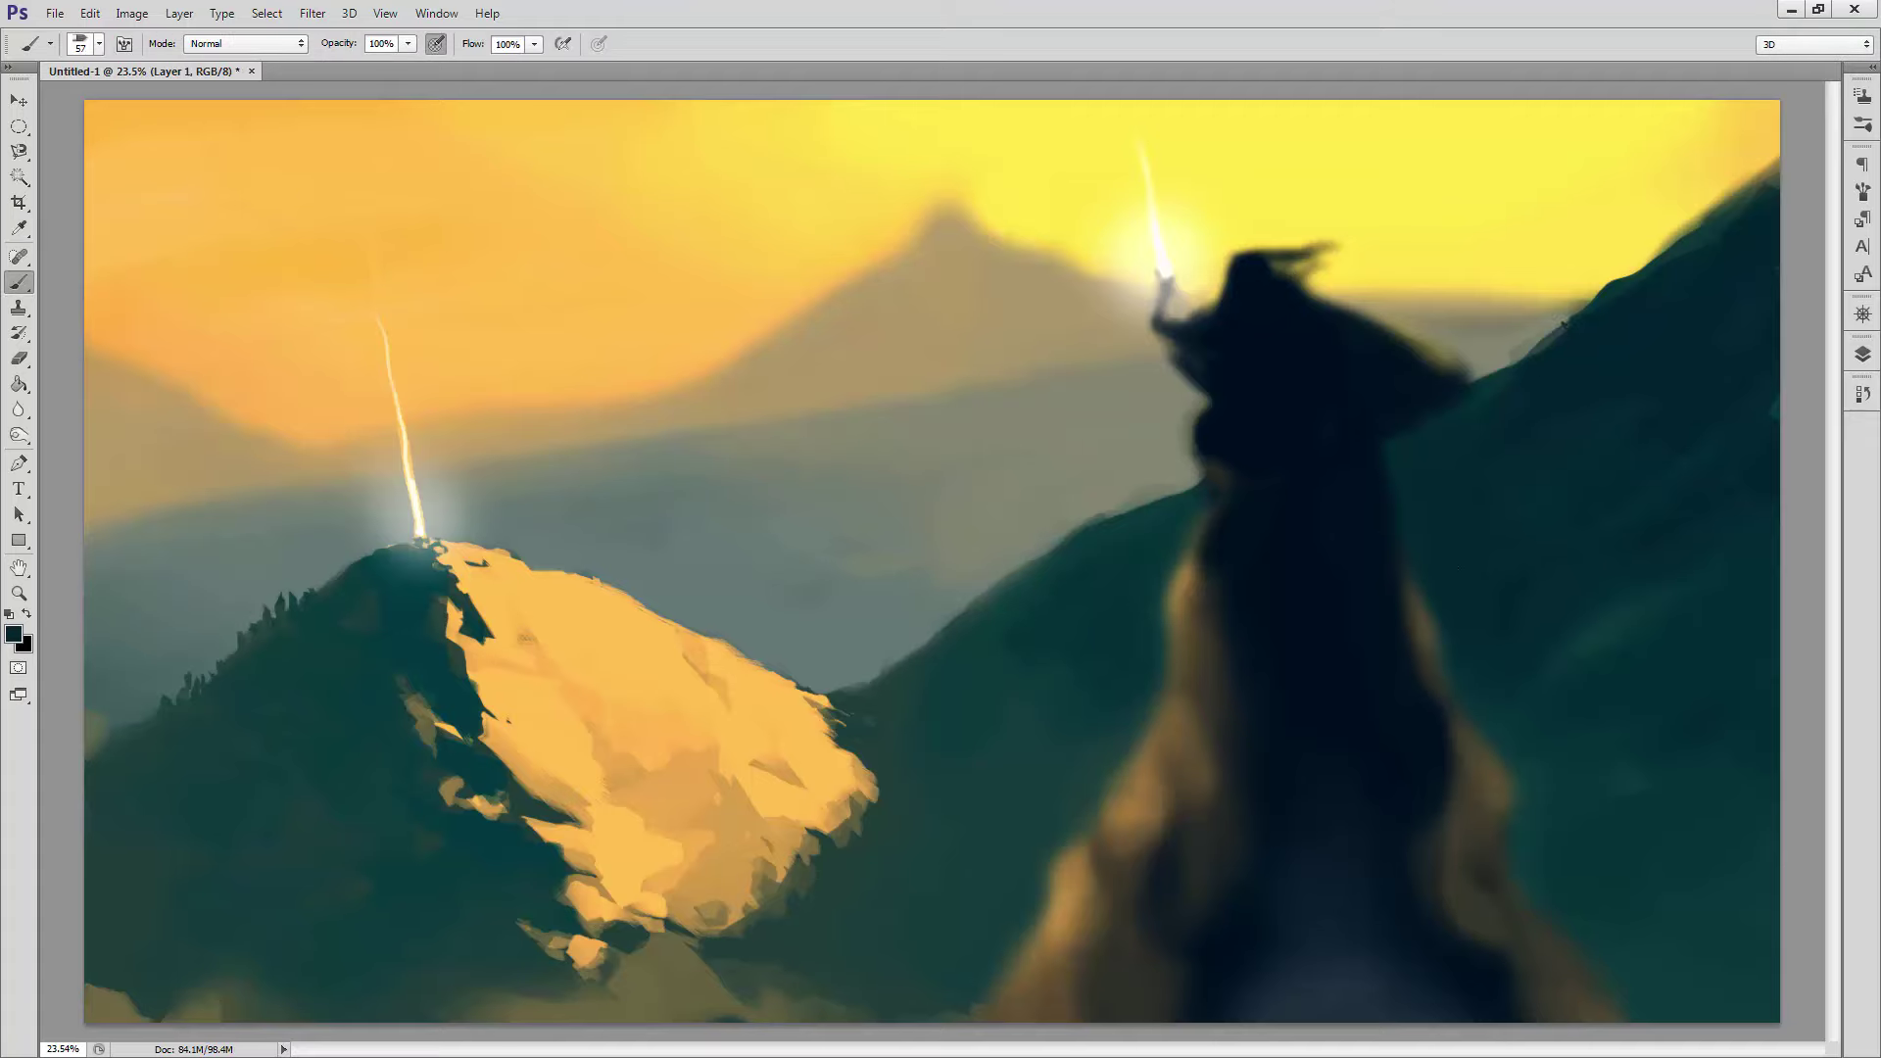
{"action": "left_click", "coordinate": [222, 13]}
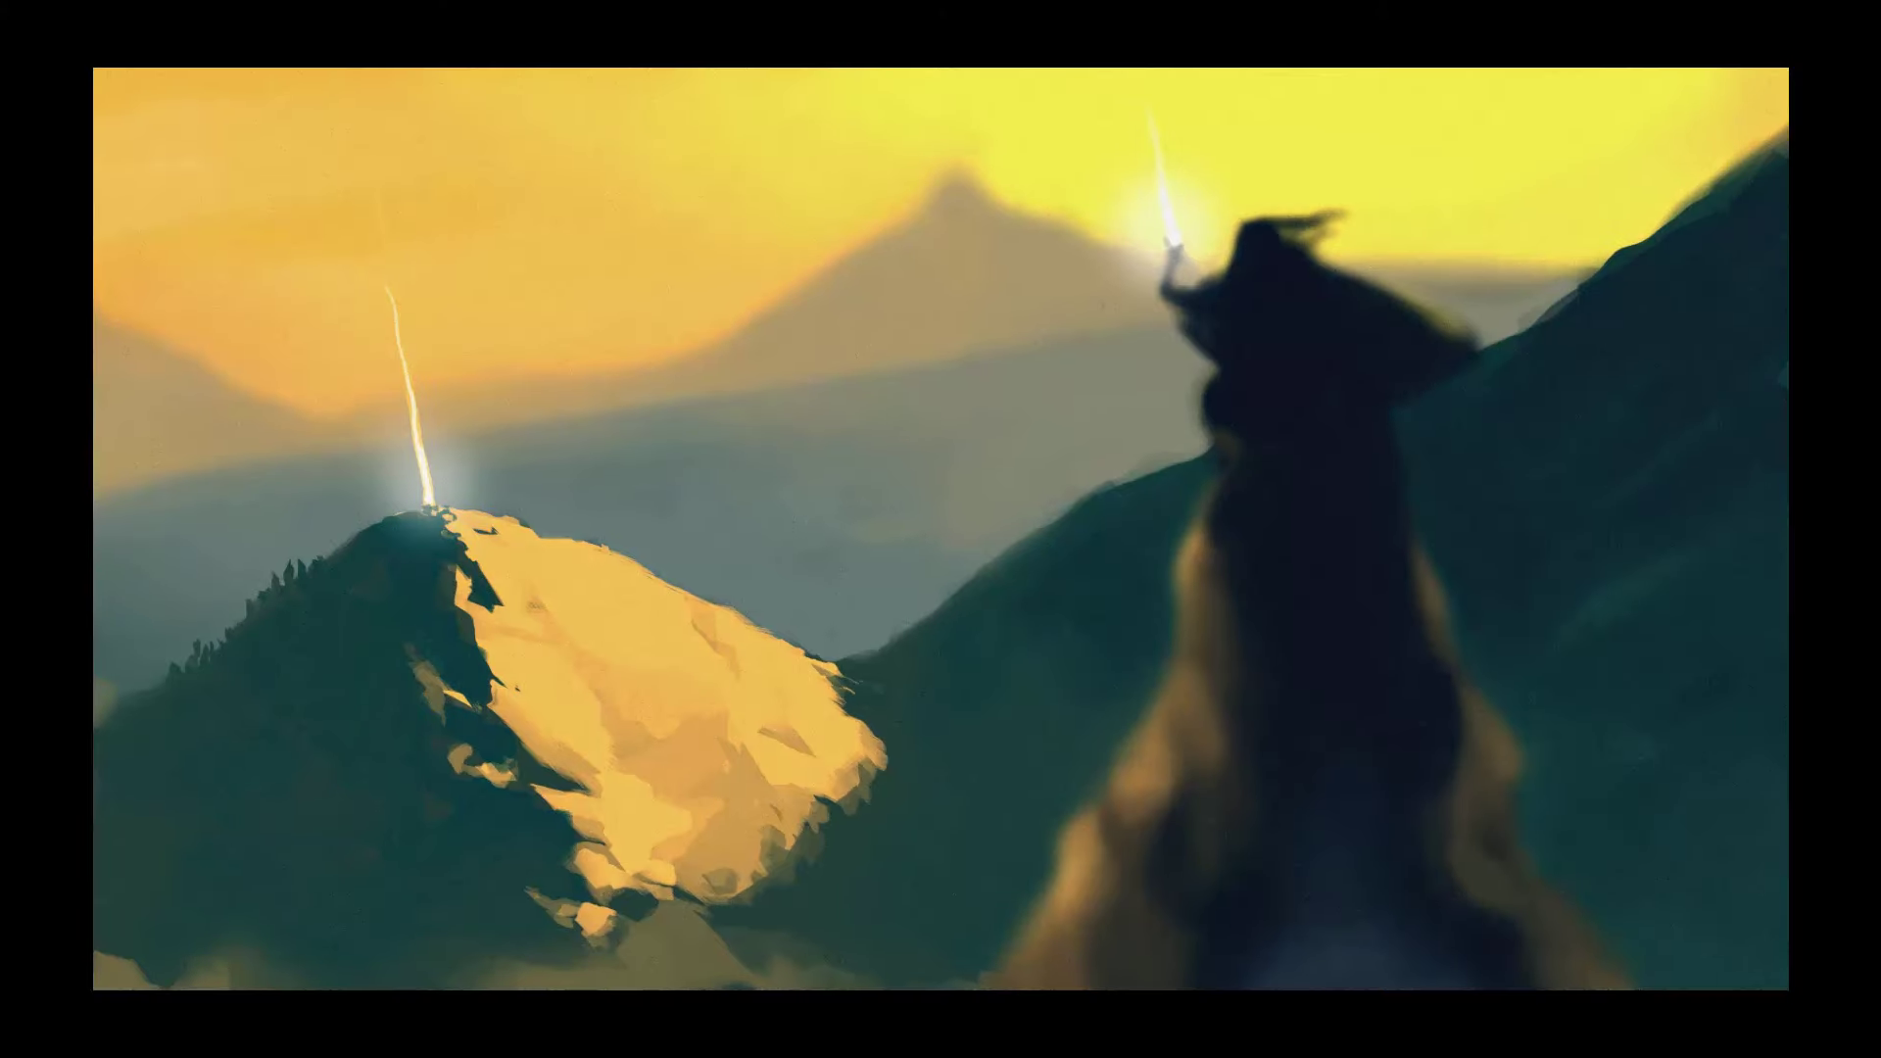